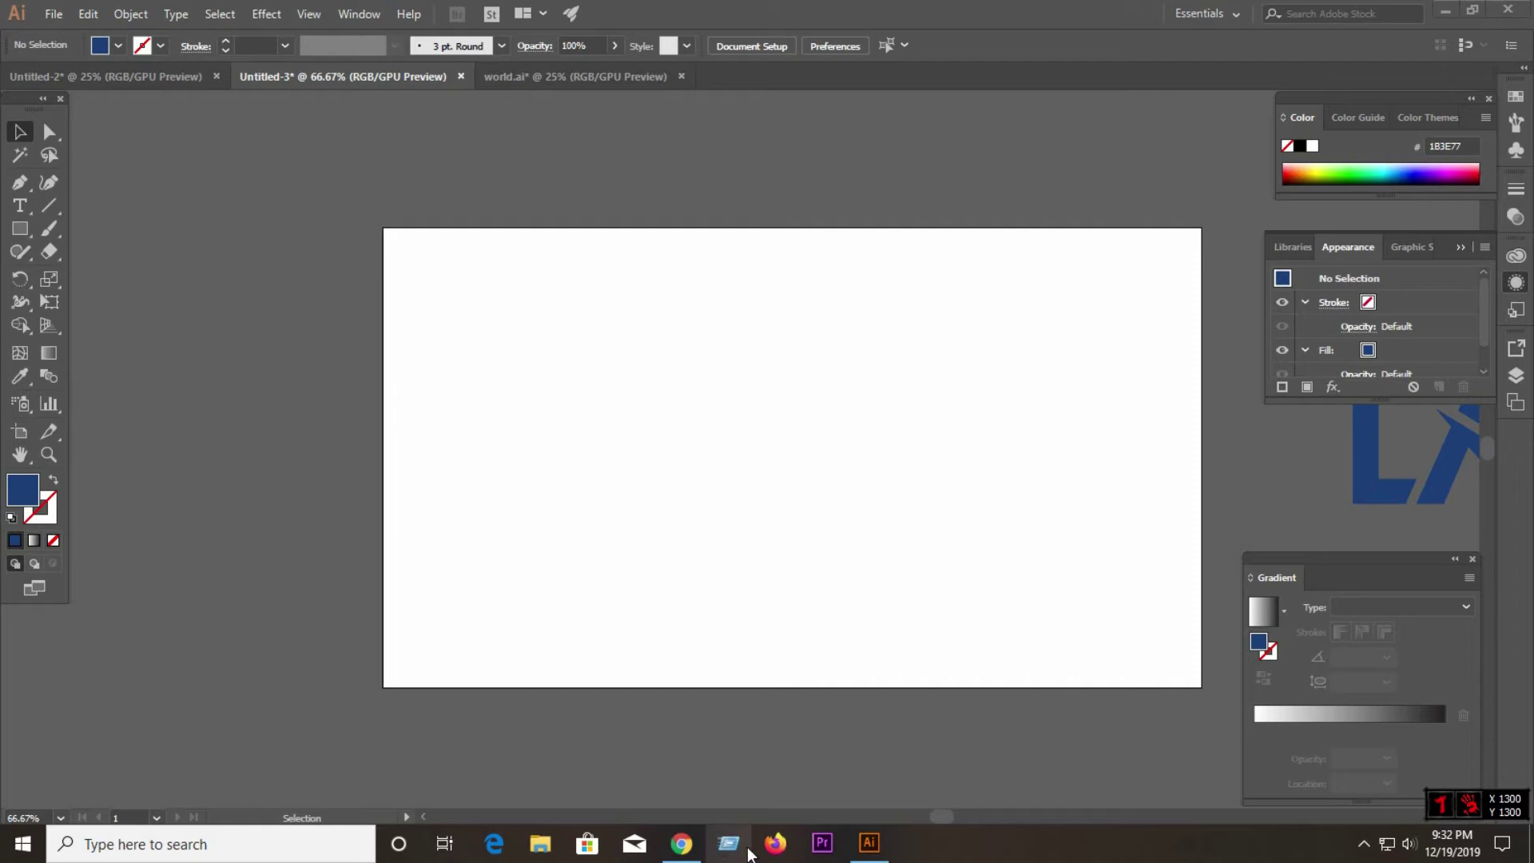
Step: Open Firefox, go to YouTube and search for 'logo design school'
{"action": "left_click", "coordinate": [773, 844]}
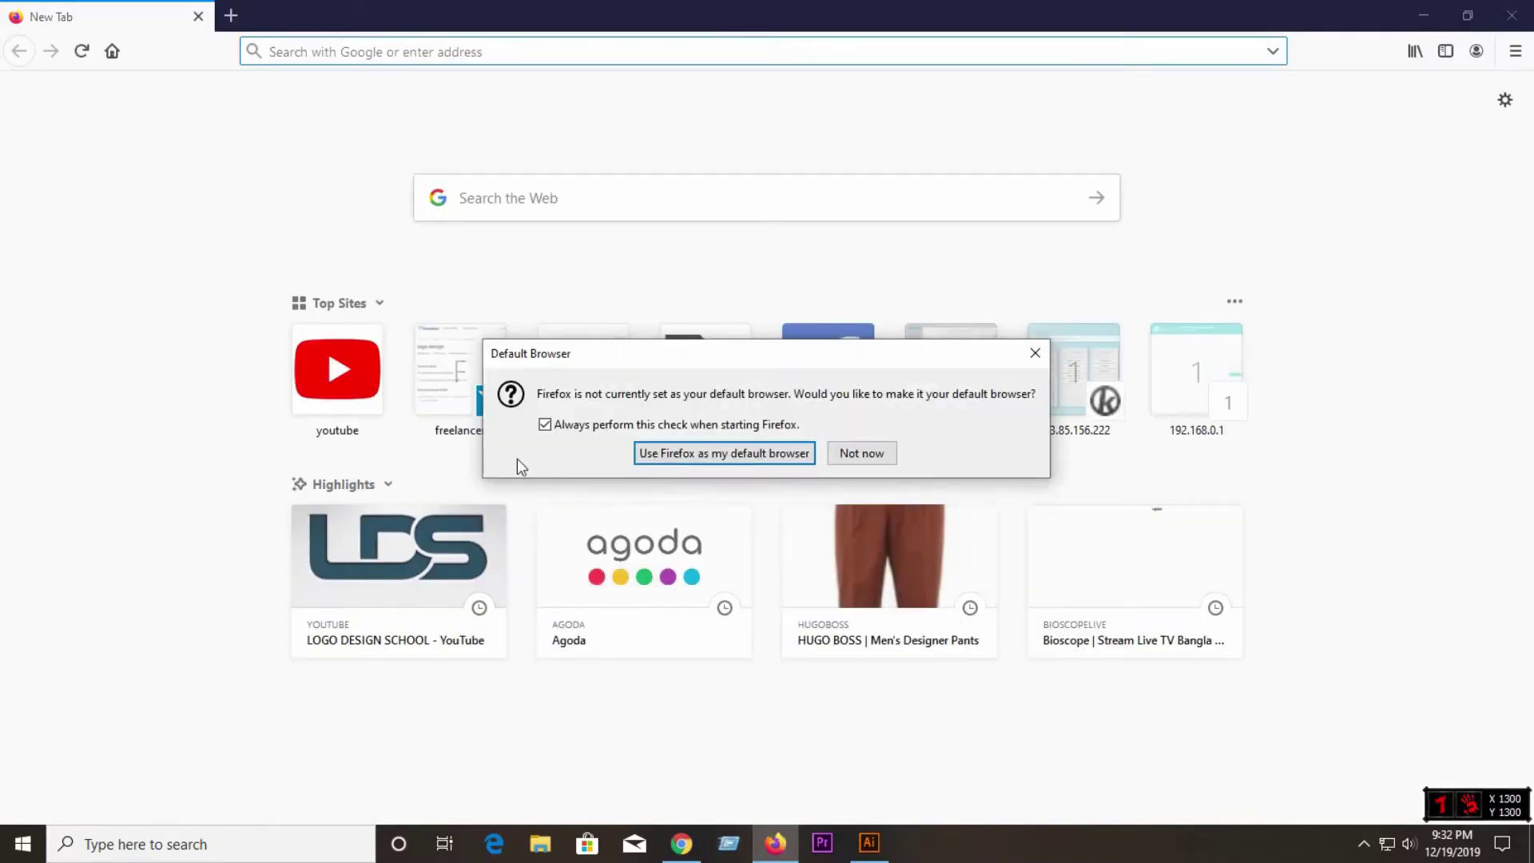
{"action": "left_click", "coordinate": [870, 453]}
{"action": "left_click", "coordinate": [356, 377]}
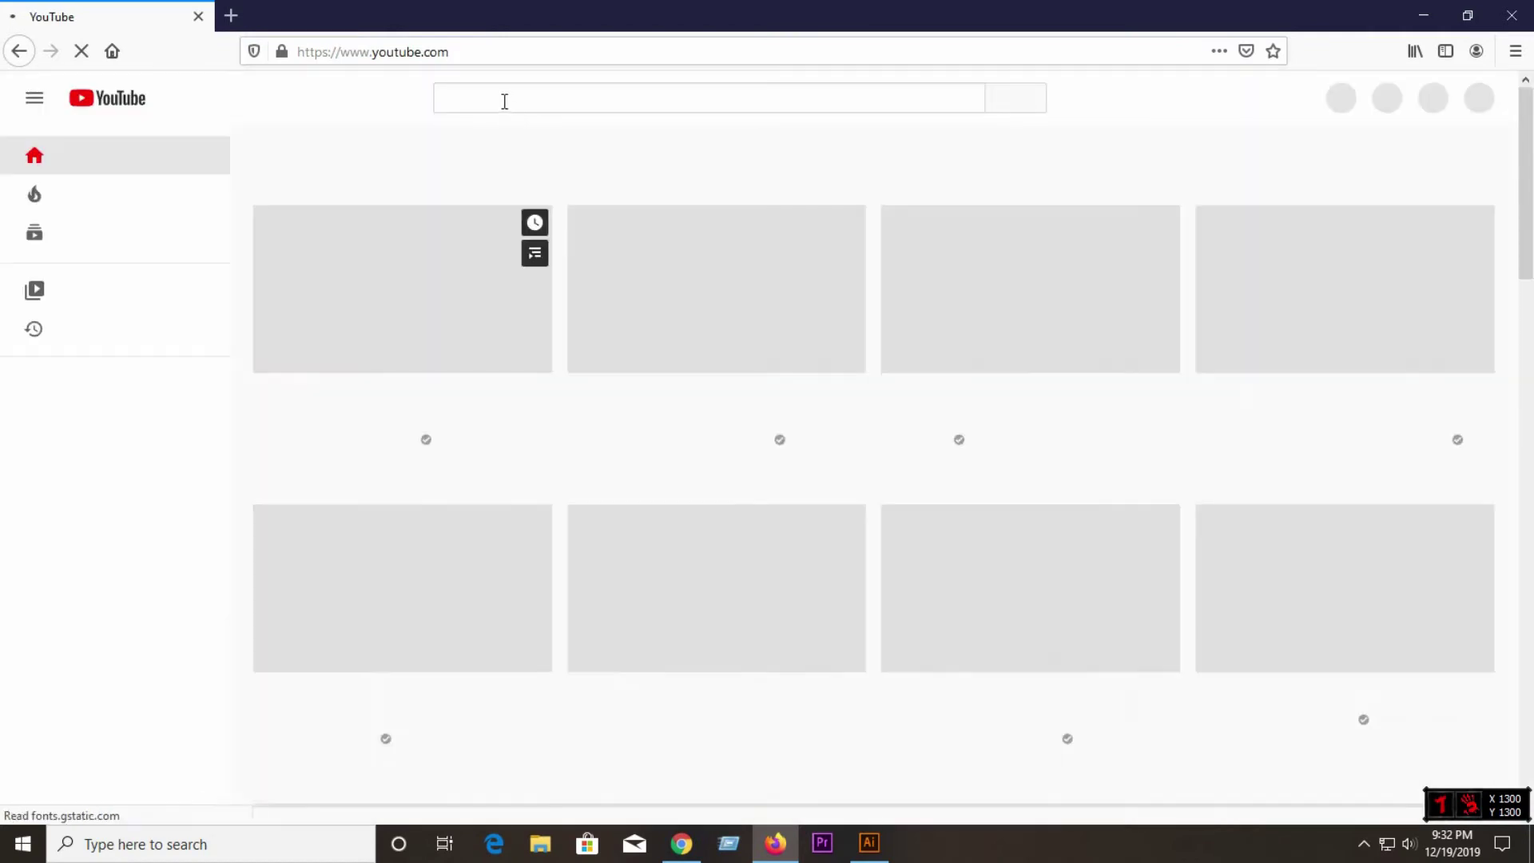
{"action": "left_click", "coordinate": [503, 100]}
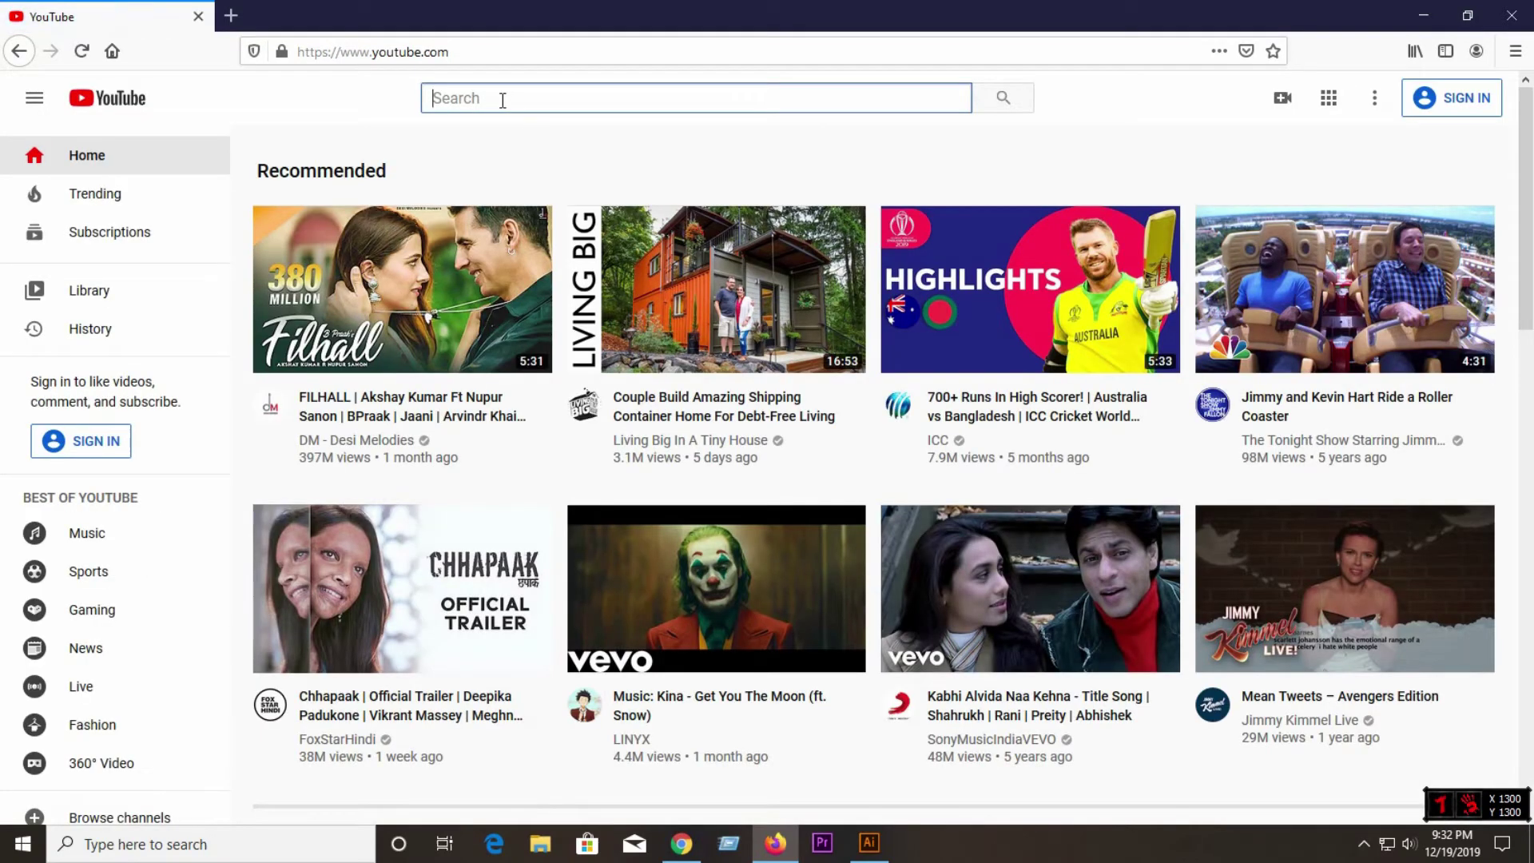
{"action": "type", "text": "logo design school"}
{"action": "key", "text": "Return"}
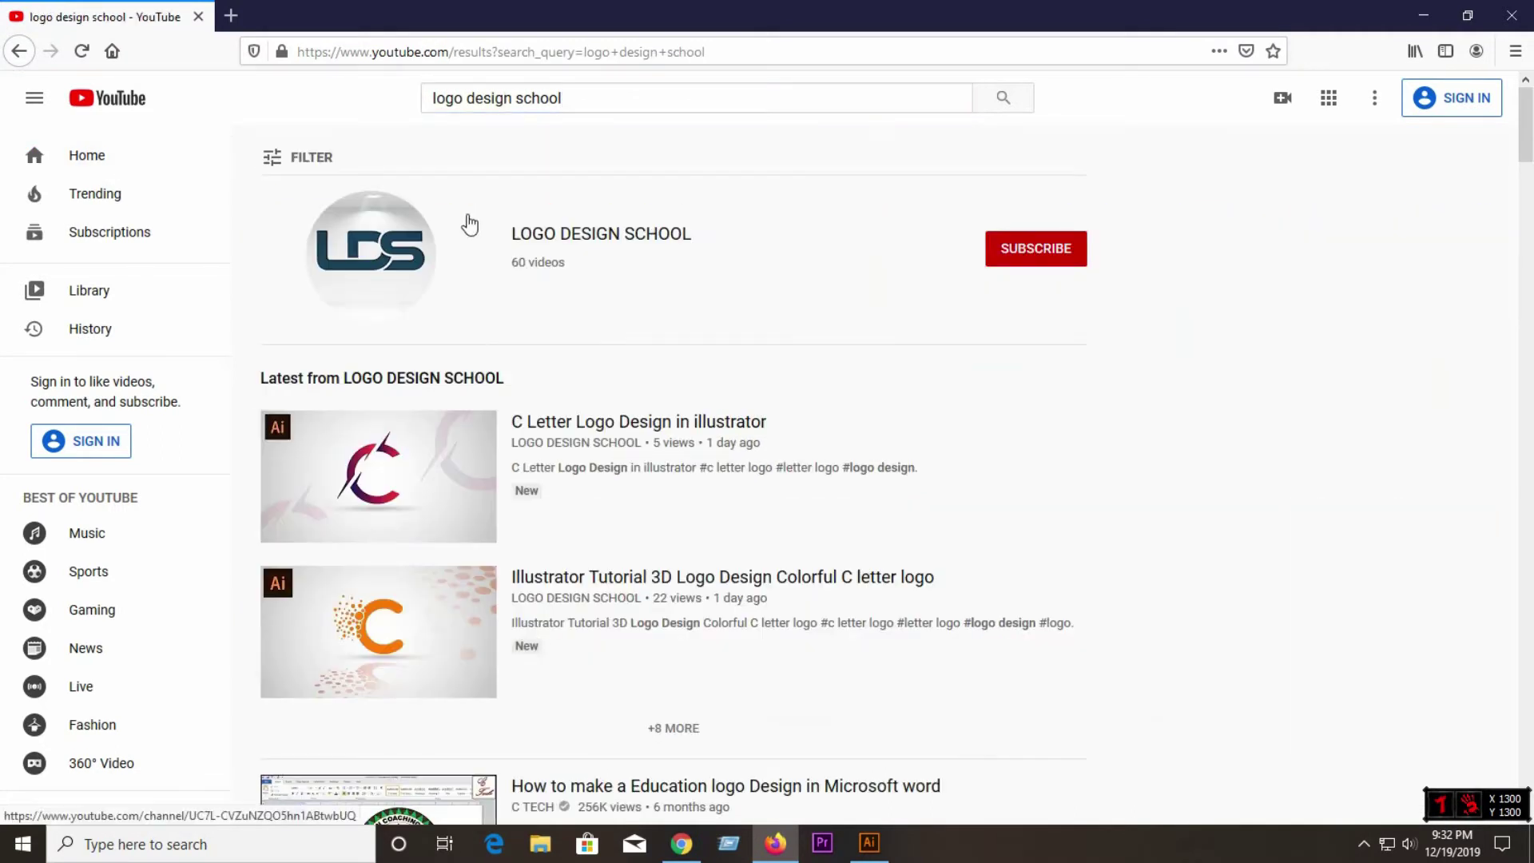
Step: Browse the LOGO DESIGN SCHOOL channel's uploaded videos, then close the browser
{"action": "left_click", "coordinate": [393, 244]}
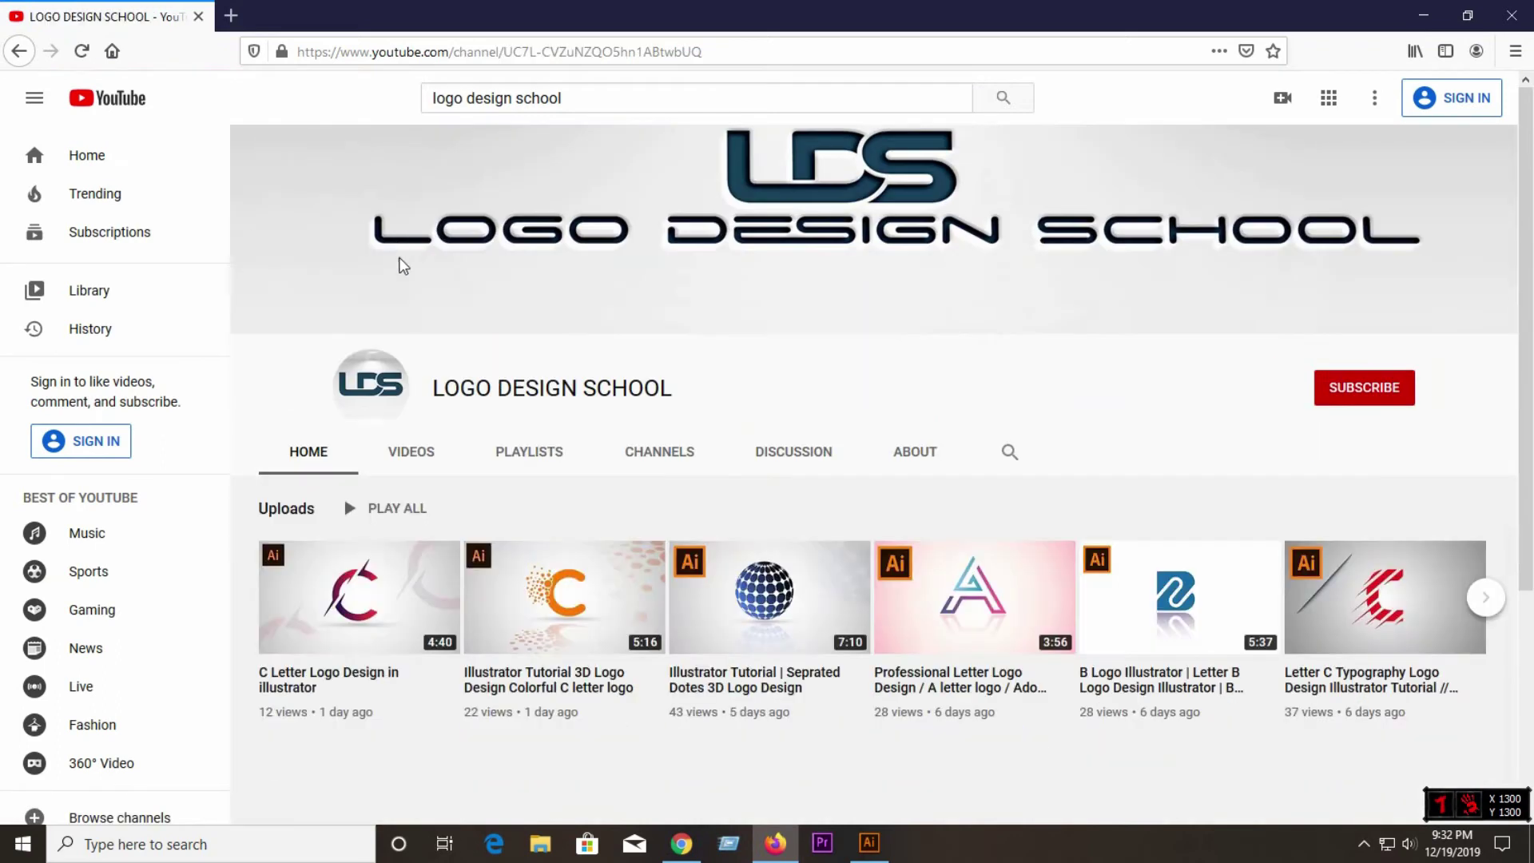
{"action": "left_click", "coordinate": [411, 453]}
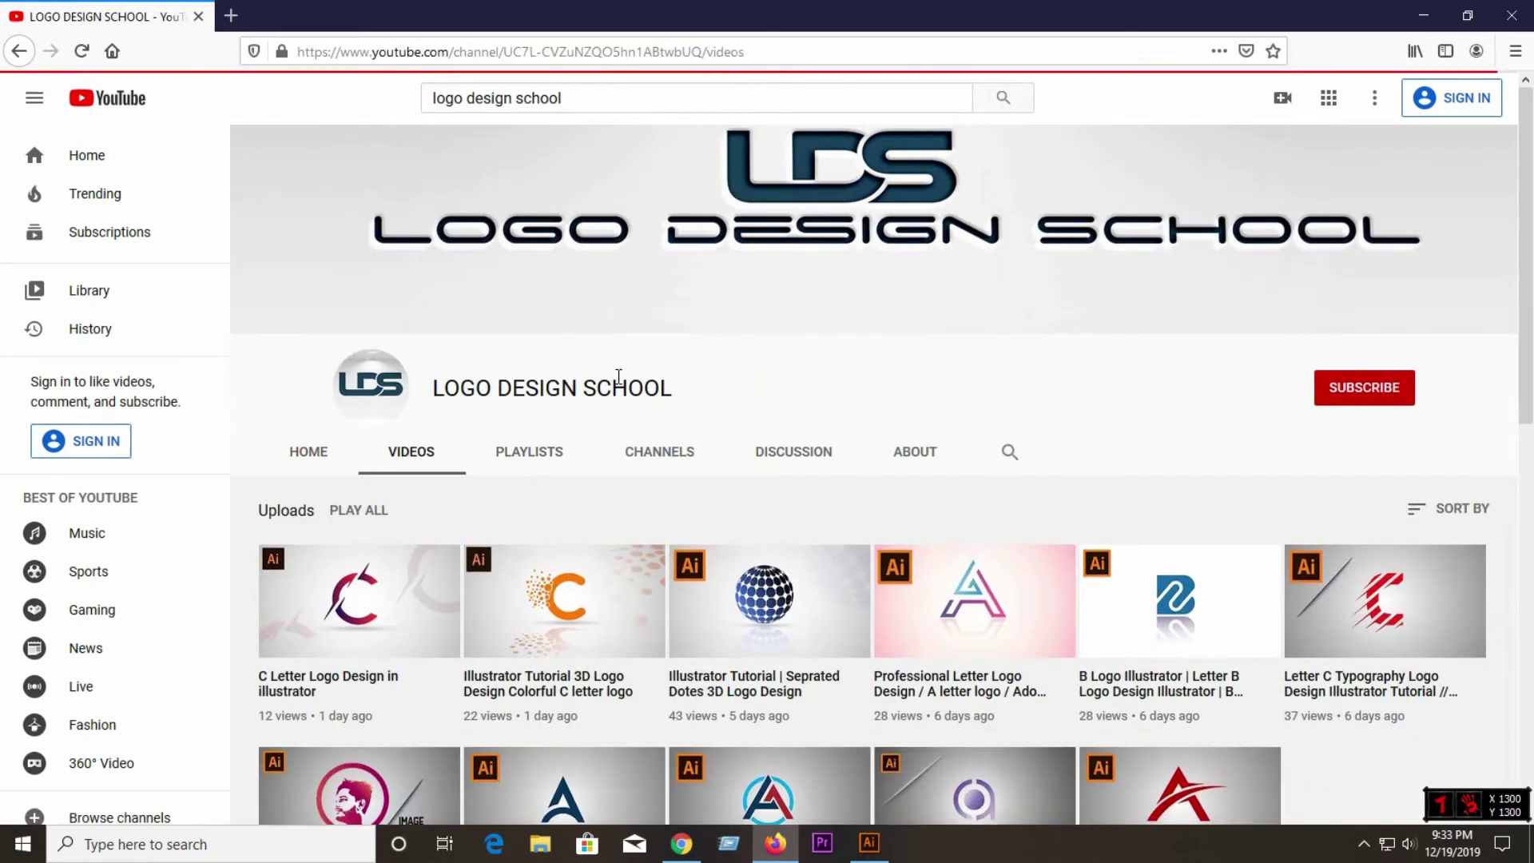
{"action": "scroll", "coordinate": [435, 370], "scroll_direction": "down", "scroll_amount": 2}
{"action": "scroll", "coordinate": [382, 386], "scroll_direction": "down", "scroll_amount": 3}
{"action": "scroll", "coordinate": [382, 386], "scroll_direction": "down", "scroll_amount": 1}
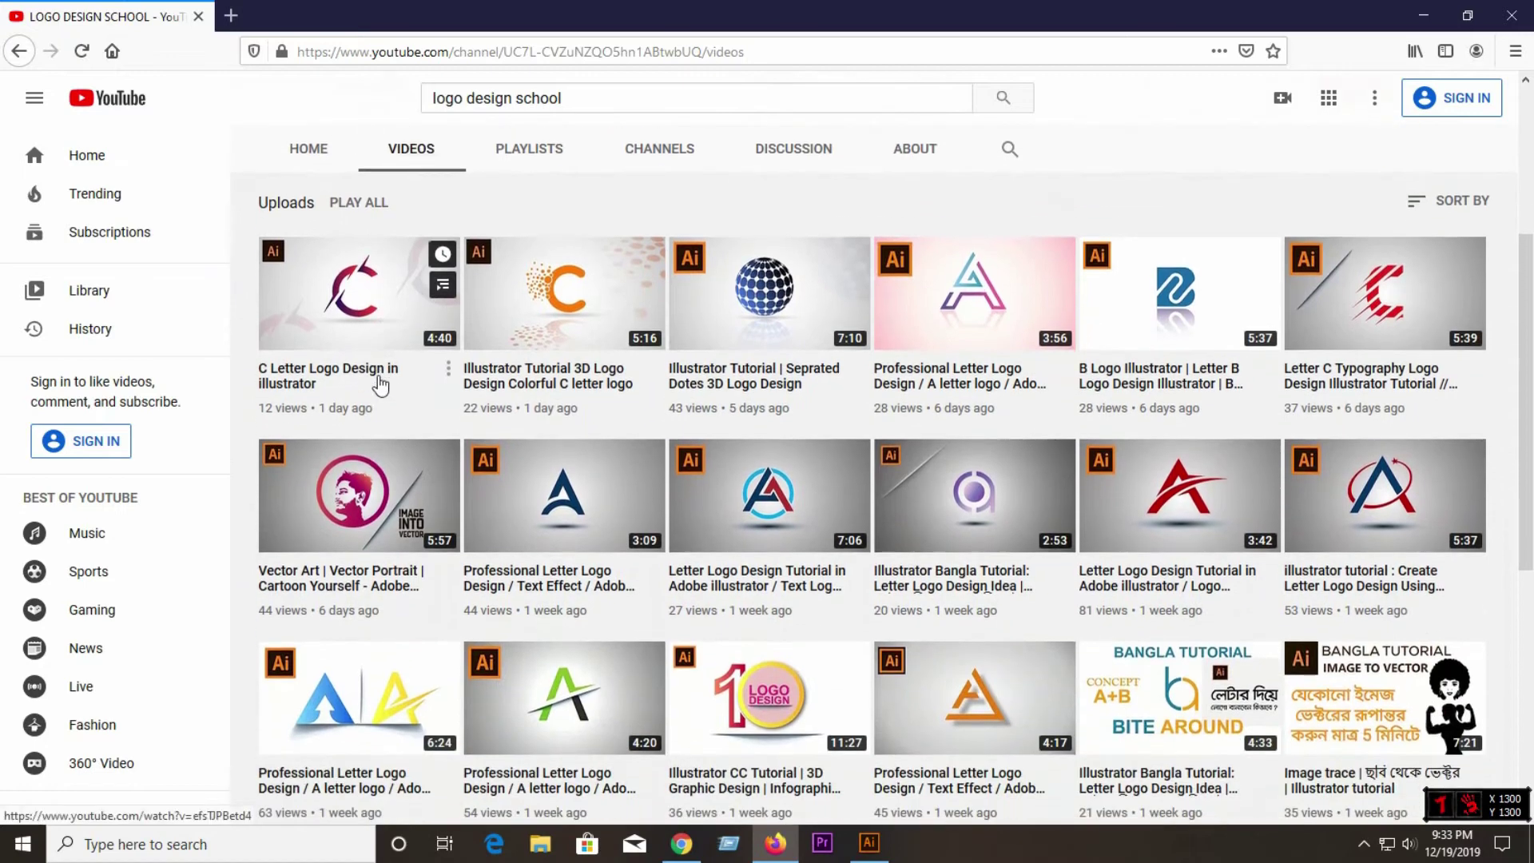
{"action": "scroll", "coordinate": [383, 382], "scroll_direction": "down", "scroll_amount": 2}
{"action": "scroll", "coordinate": [384, 377], "scroll_direction": "down", "scroll_amount": 2}
{"action": "scroll", "coordinate": [383, 379], "scroll_direction": "down", "scroll_amount": 2}
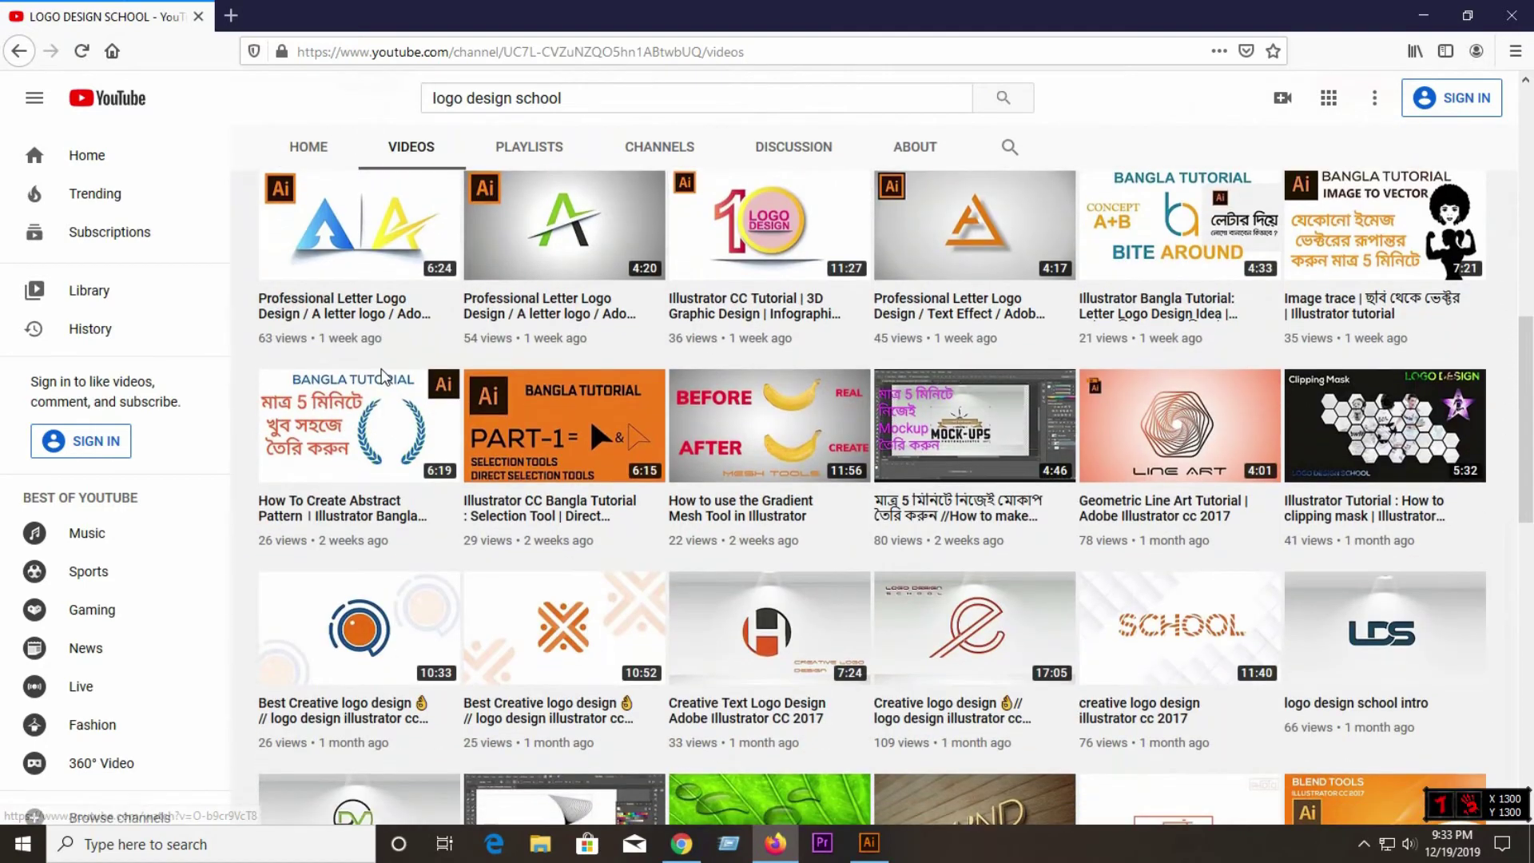
{"action": "scroll", "coordinate": [383, 378], "scroll_direction": "down", "scroll_amount": 3}
{"action": "scroll", "coordinate": [383, 377], "scroll_direction": "down", "scroll_amount": 2}
{"action": "scroll", "coordinate": [384, 376], "scroll_direction": "down", "scroll_amount": 1}
{"action": "scroll", "coordinate": [384, 378], "scroll_direction": "down", "scroll_amount": 3}
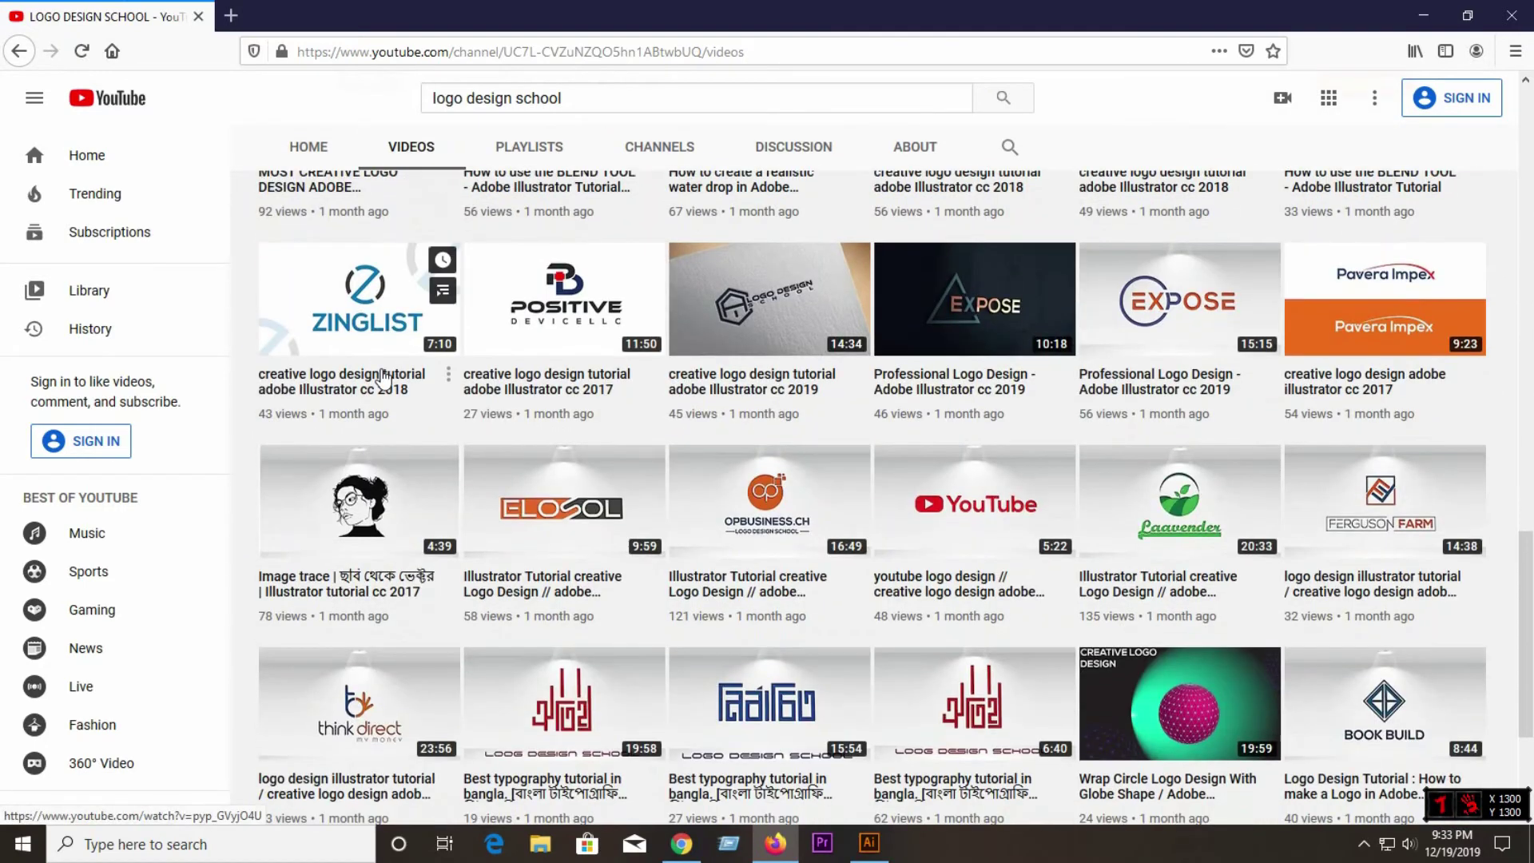
{"action": "scroll", "coordinate": [383, 376], "scroll_direction": "down", "scroll_amount": 3}
{"action": "scroll", "coordinate": [383, 374], "scroll_direction": "up", "scroll_amount": 5}
{"action": "scroll", "coordinate": [382, 372], "scroll_direction": "up", "scroll_amount": 6}
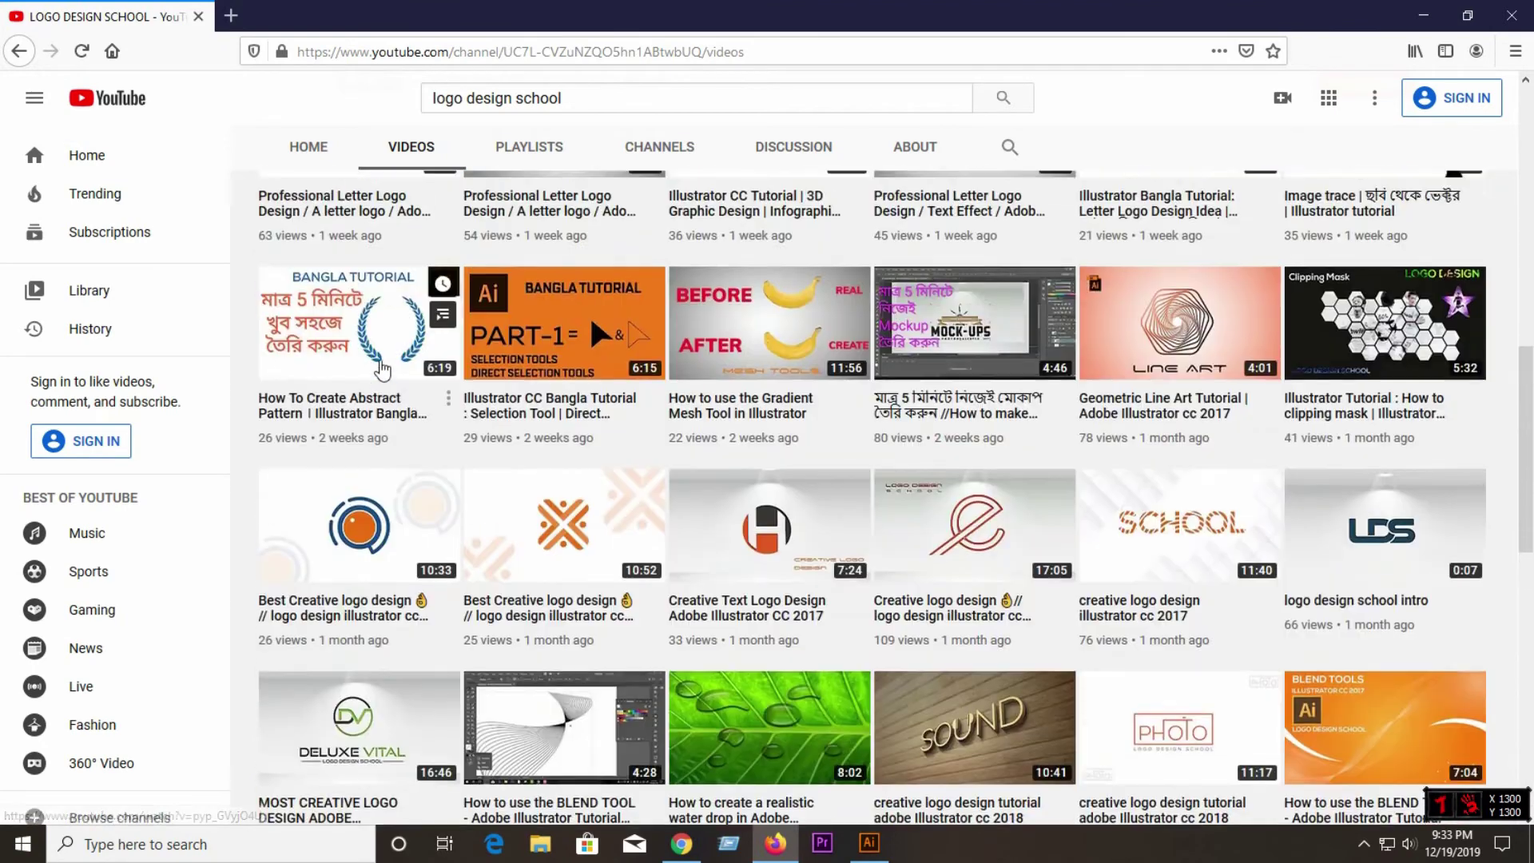
{"action": "scroll", "coordinate": [384, 370], "scroll_direction": "up", "scroll_amount": 4}
{"action": "scroll", "coordinate": [385, 370], "scroll_direction": "up", "scroll_amount": 4}
{"action": "scroll", "coordinate": [428, 363], "scroll_direction": "up", "scroll_amount": 5}
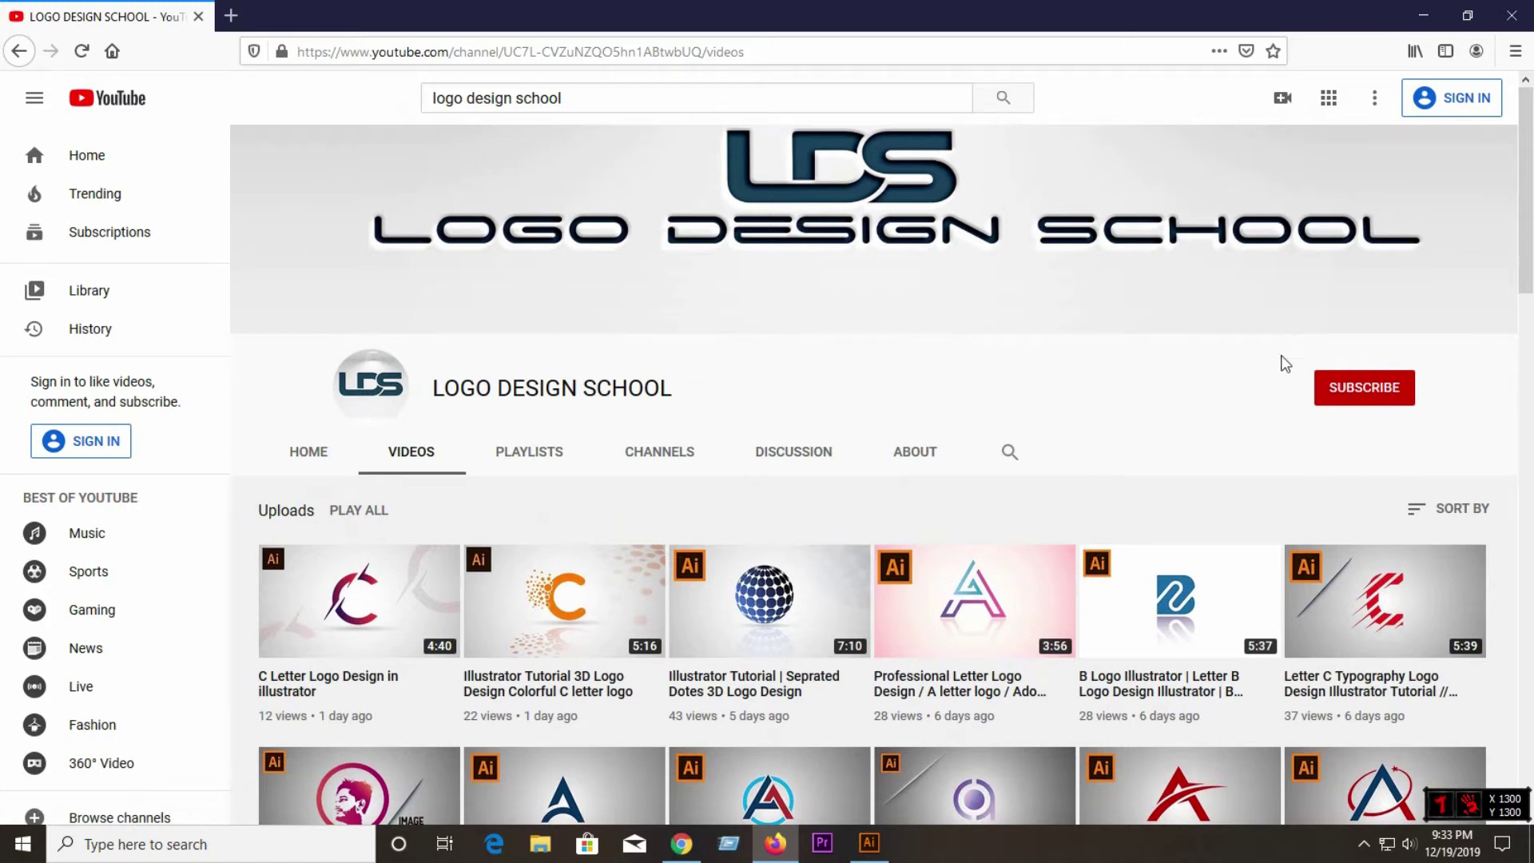
{"action": "left_click", "coordinate": [1520, 10]}
Step: Draw a dark blue 1280 × 720 px rectangle from the artboard's top-left to bottom-right corner
{"action": "scroll", "coordinate": [394, 373], "scroll_direction": "down", "scroll_amount": 3}
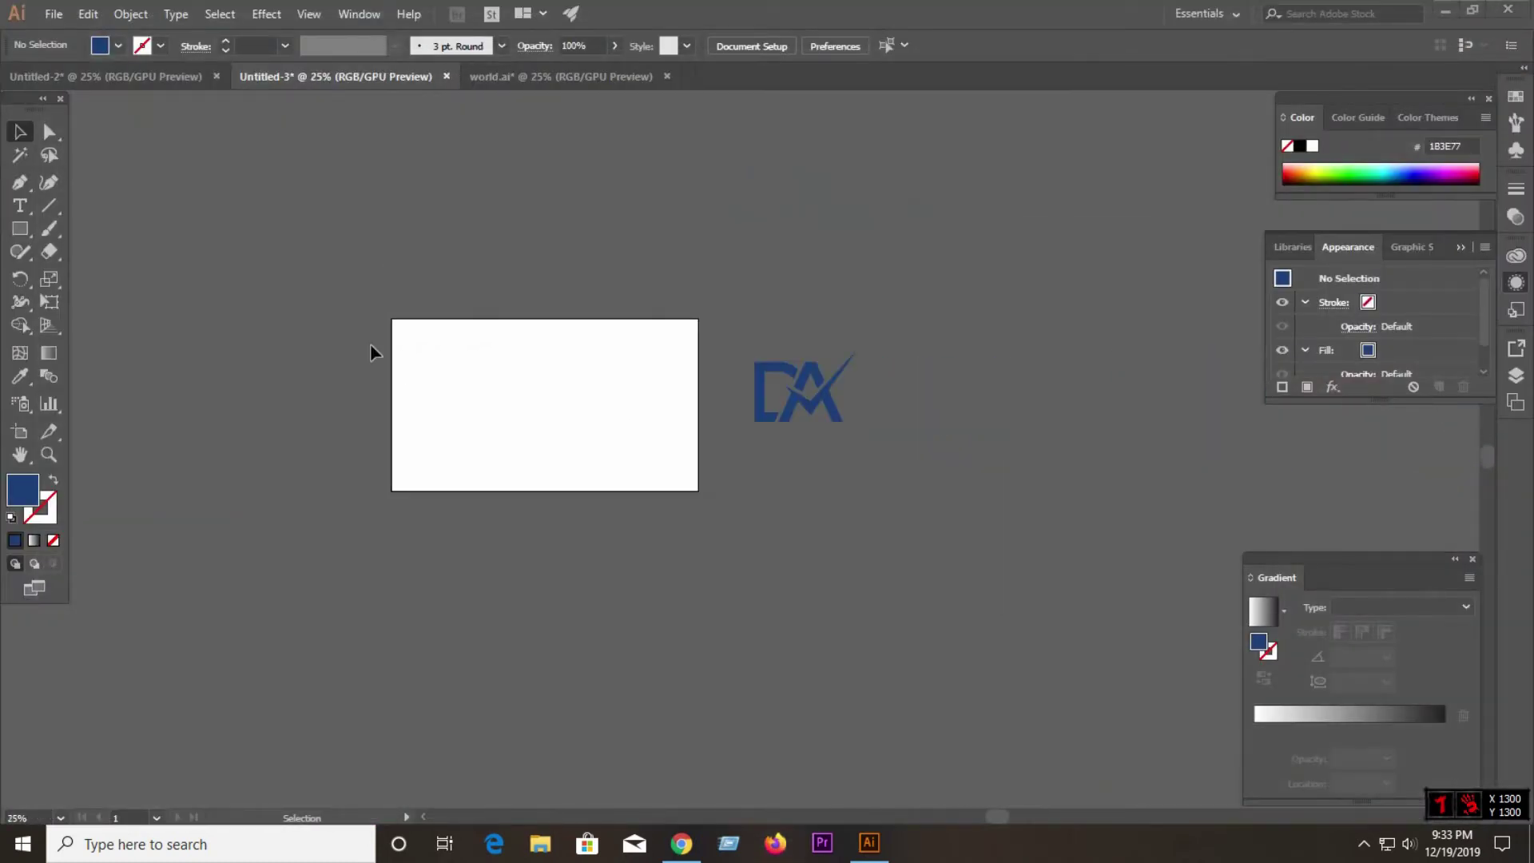
{"action": "scroll", "coordinate": [371, 343], "scroll_direction": "up", "scroll_amount": 2}
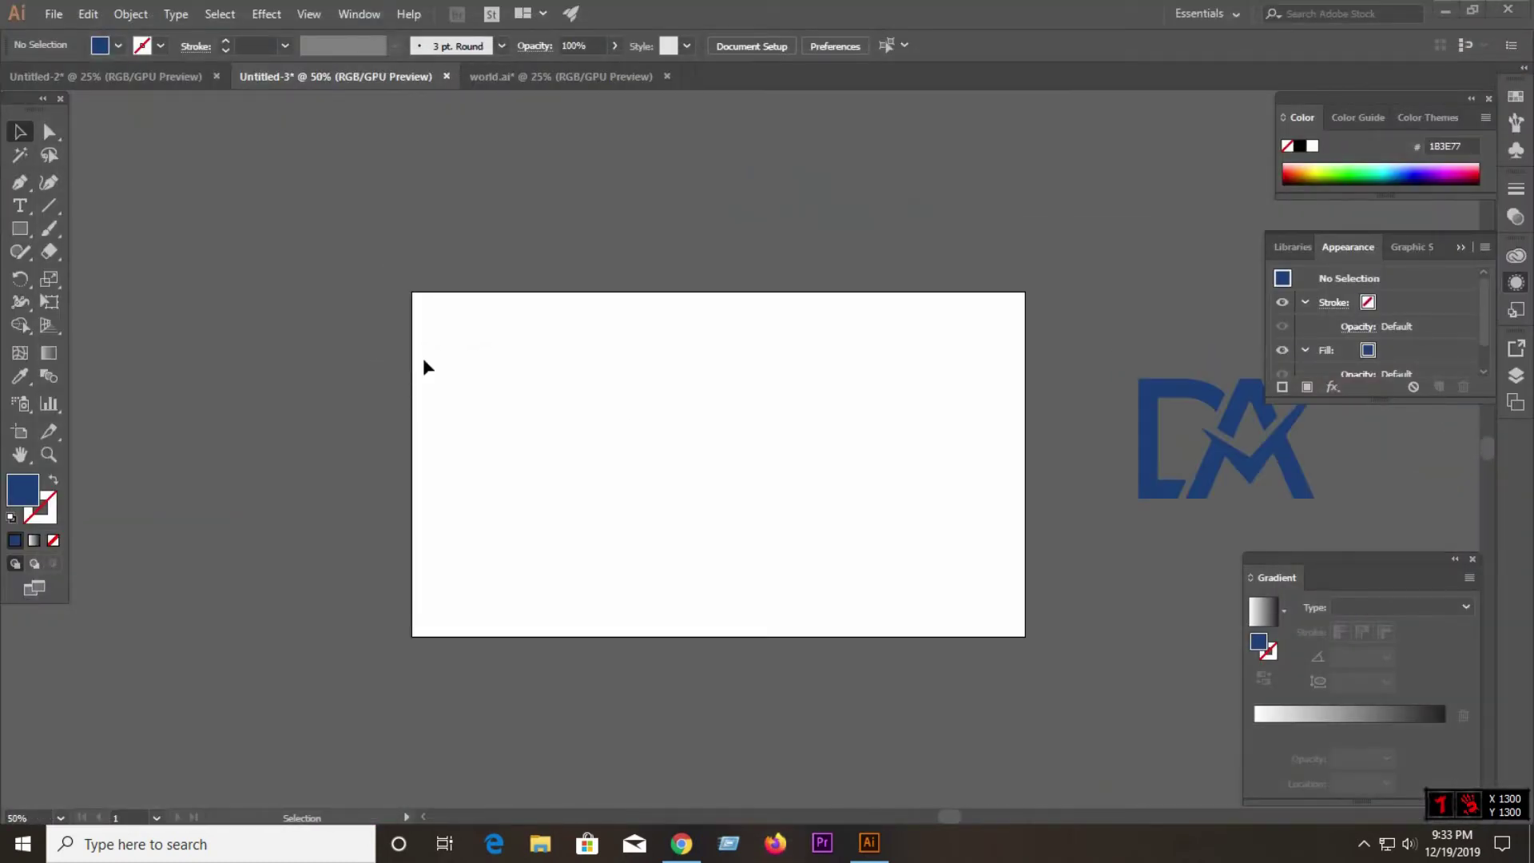
{"action": "left_click", "coordinate": [20, 229]}
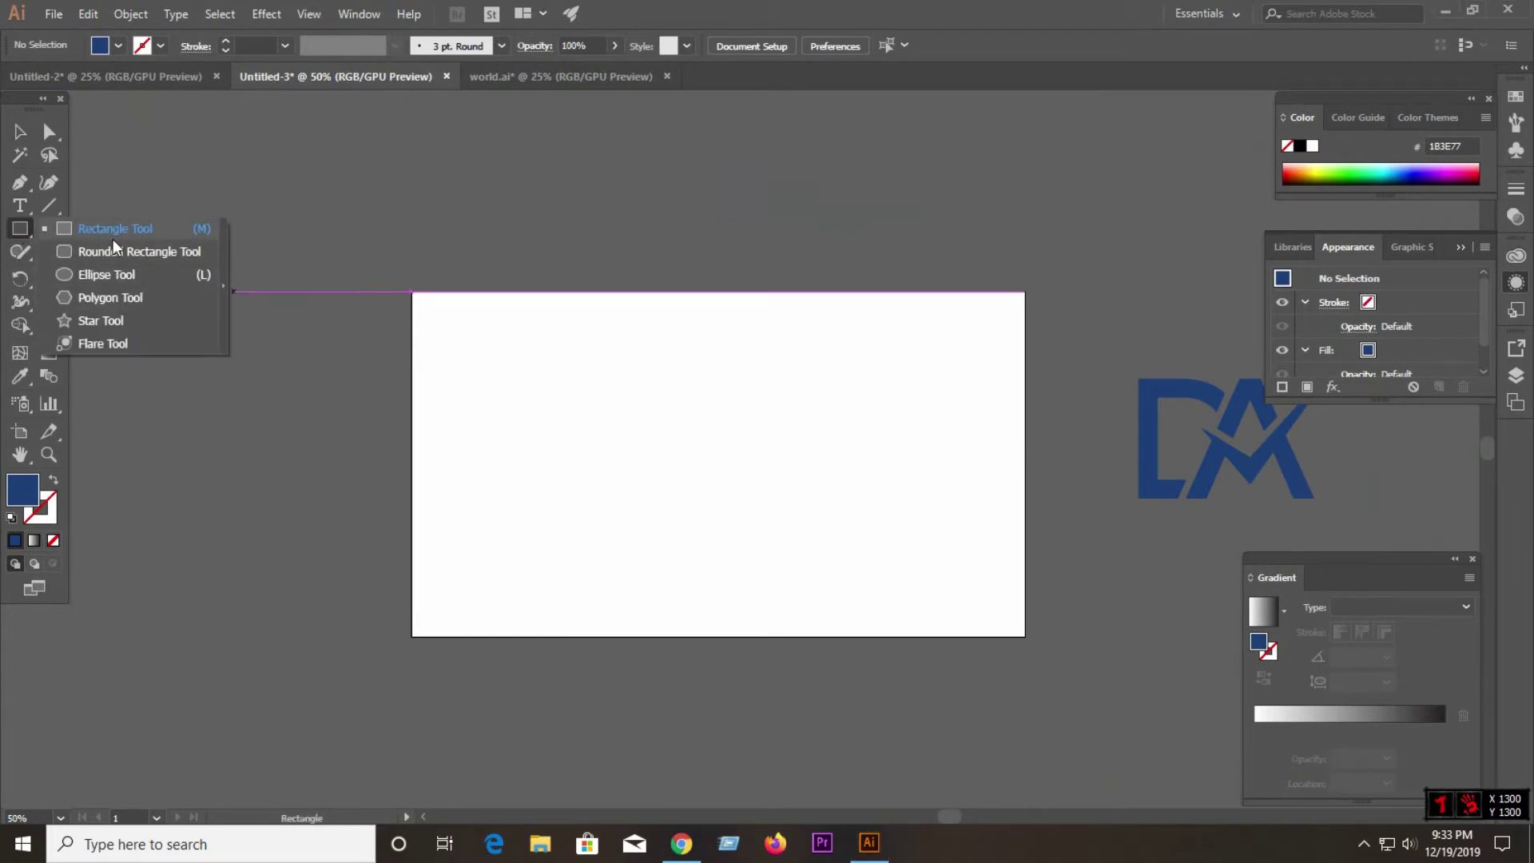
{"action": "left_click", "coordinate": [113, 234]}
{"action": "left_click_drag", "start_coordinate": [411, 291], "coordinate": [1025, 636]}
{"action": "key", "text": "v"}
{"action": "left_click", "coordinate": [170, 323]}
{"action": "left_click", "coordinate": [651, 448]}
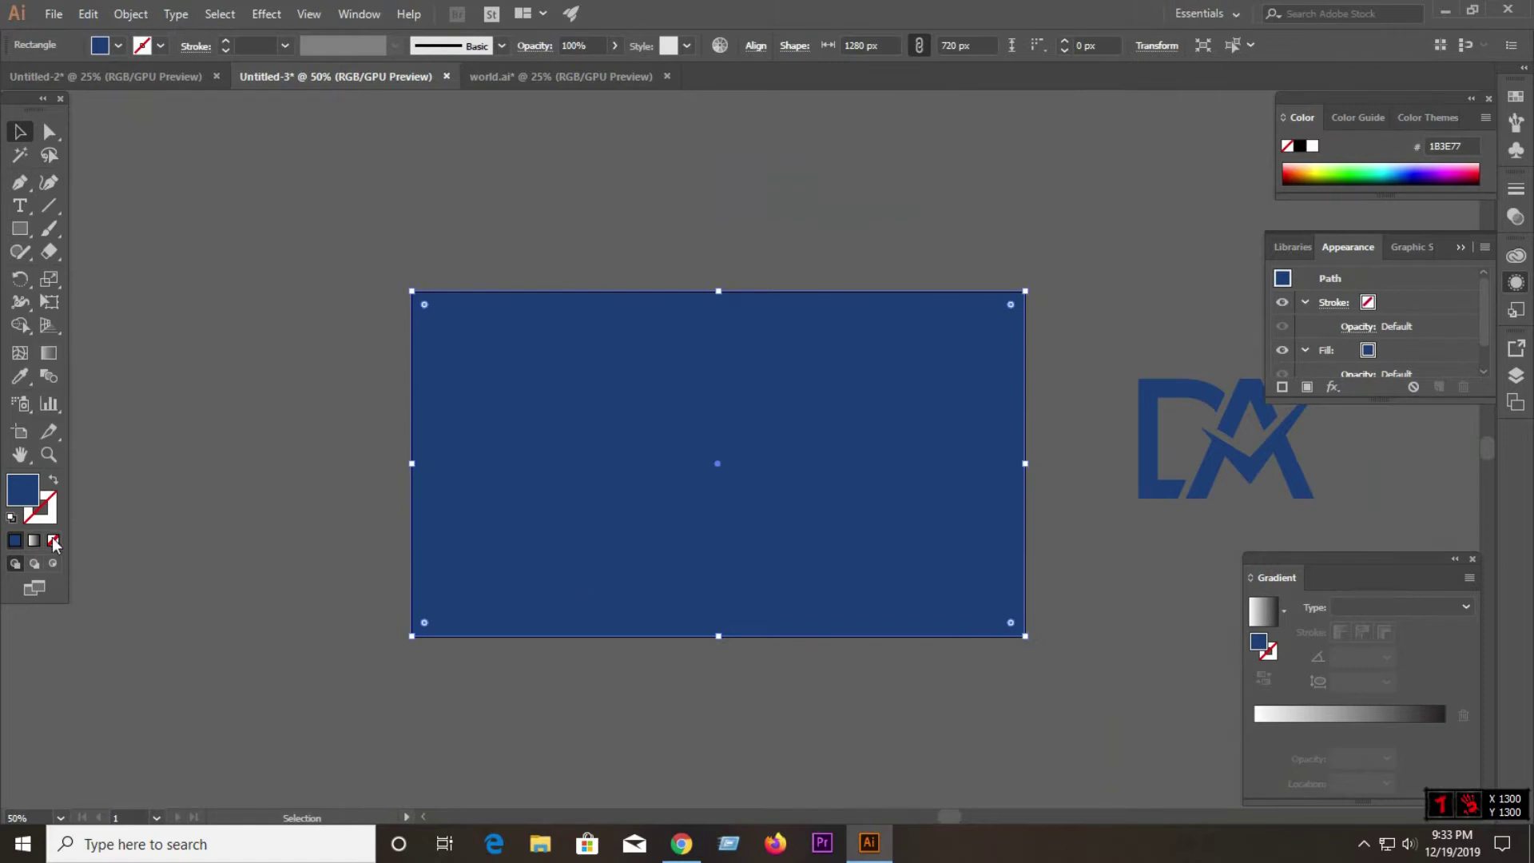
Step: Give the rectangle a white-to-black radial gradient and adjust its midpoint
{"action": "left_click", "coordinate": [34, 540]}
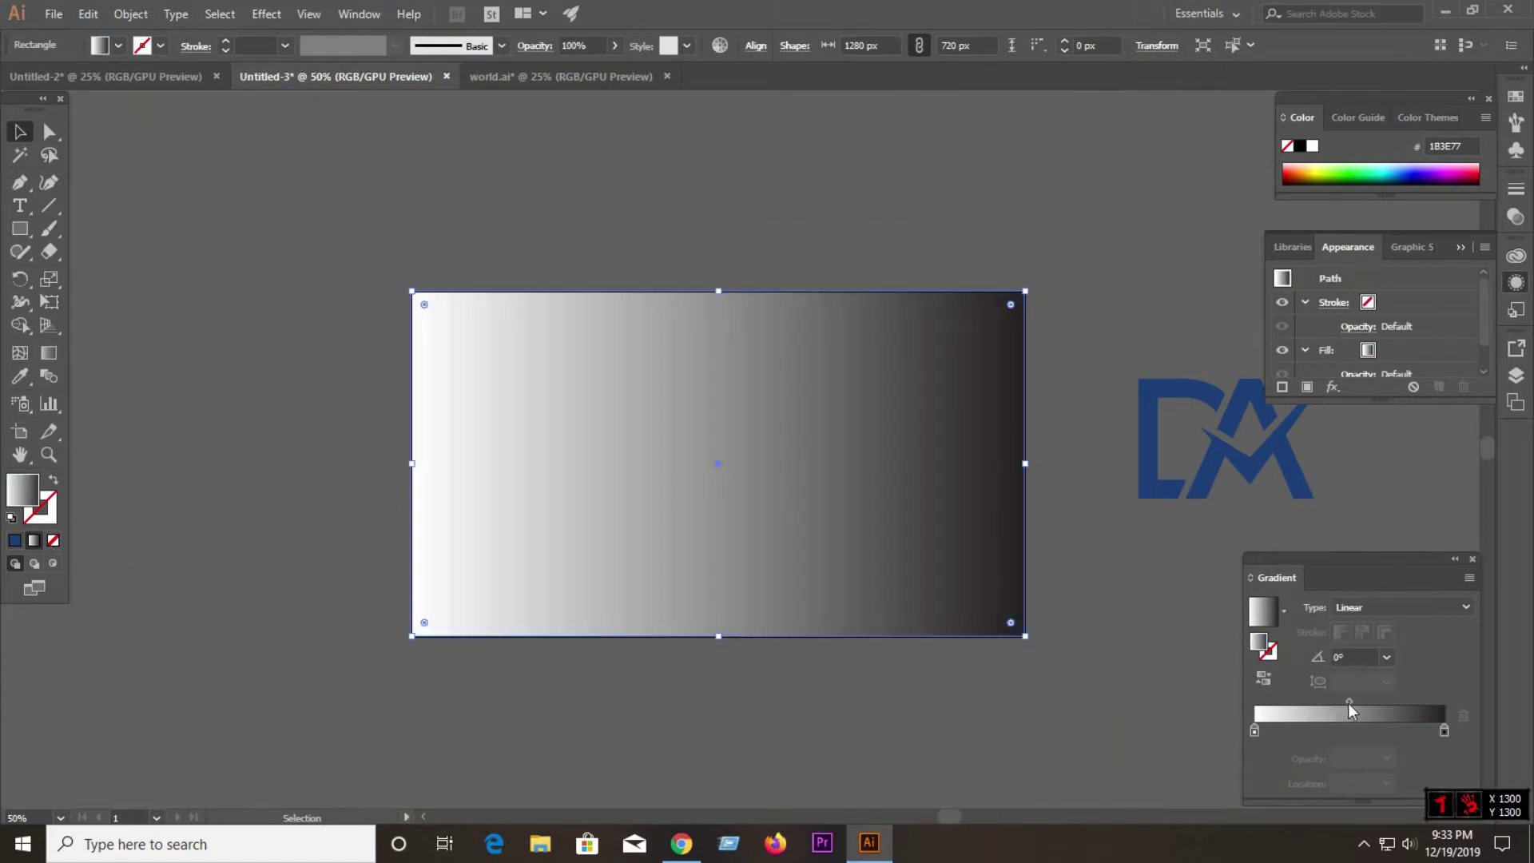
{"action": "left_click_drag", "start_coordinate": [1350, 702], "coordinate": [1404, 702]}
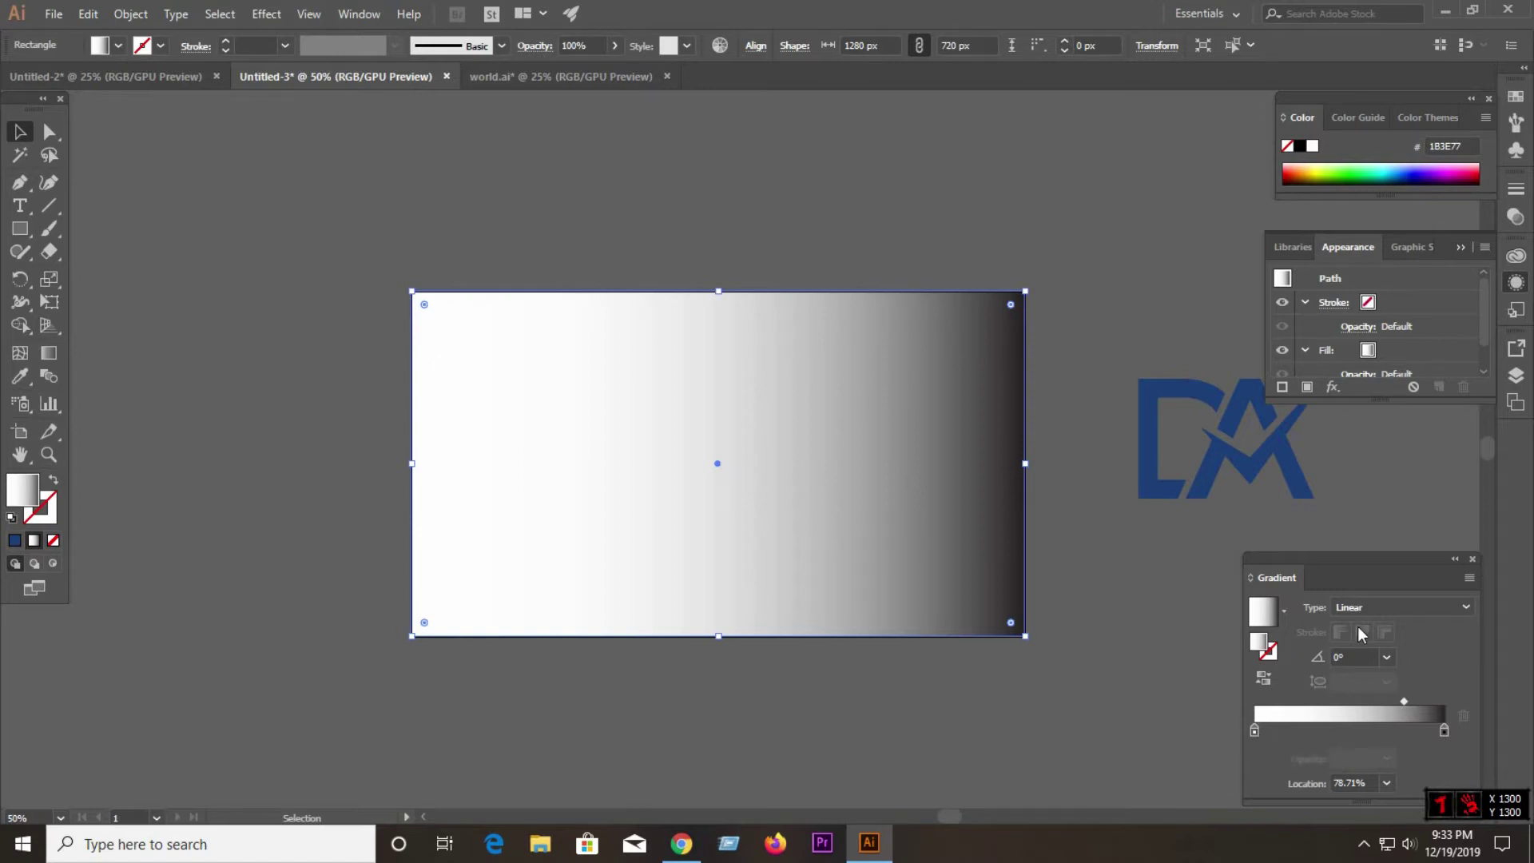
{"action": "left_click", "coordinate": [1367, 606]}
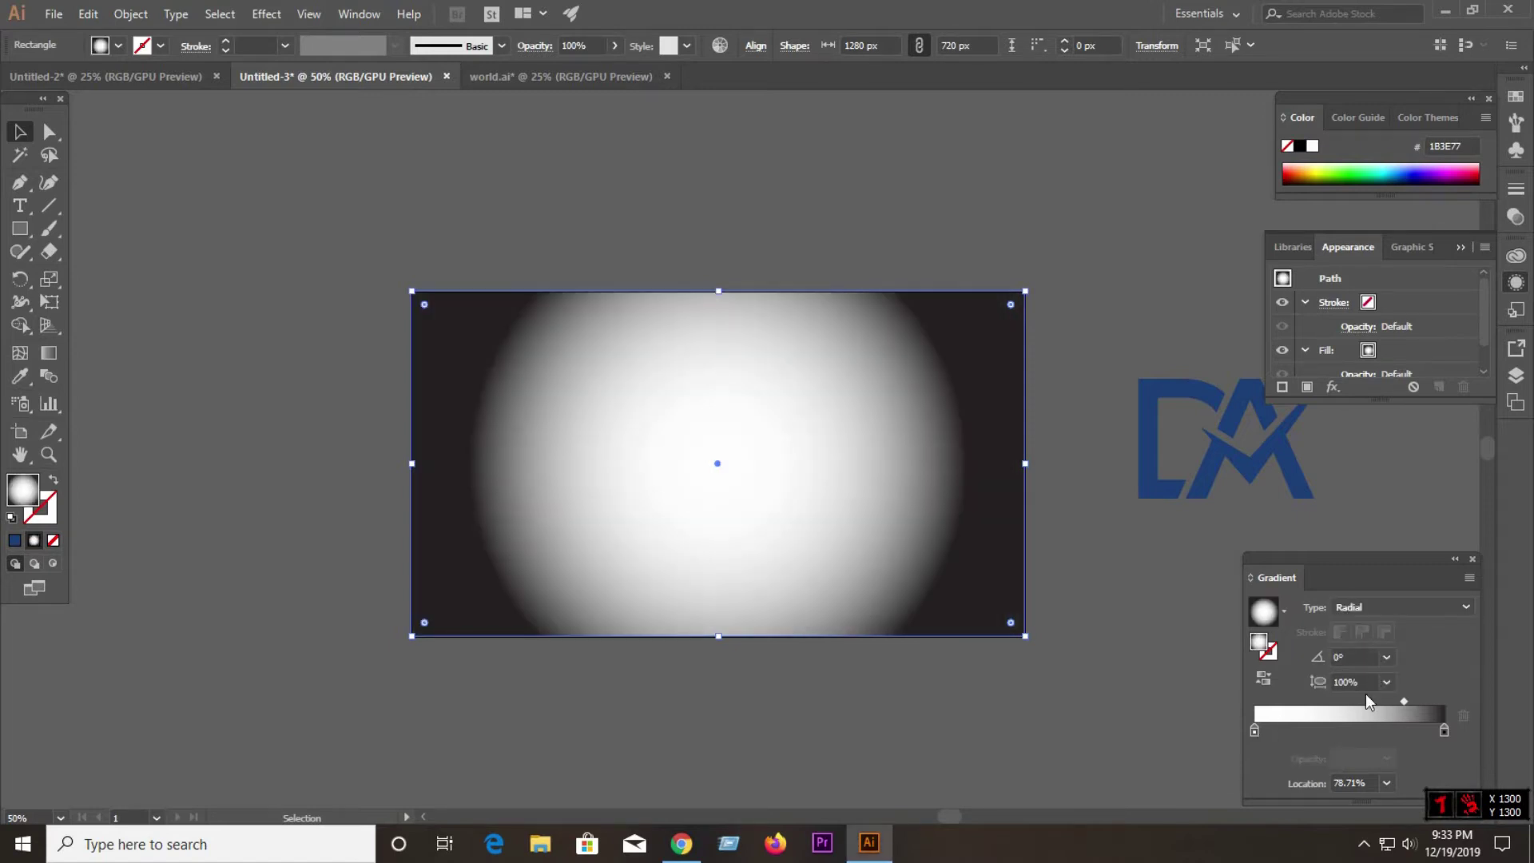
{"action": "mouse_move", "coordinate": [1405, 701]}
{"action": "left_mouse_down"}
{"action": "mouse_move", "coordinate": [1315, 701]}
{"action": "mouse_move", "coordinate": [1329, 703]}
{"action": "left_mouse_up"}
Step: Stretch the radial gradient's radius past the logo so the edges fade to light grey
{"action": "left_click", "coordinate": [48, 353]}
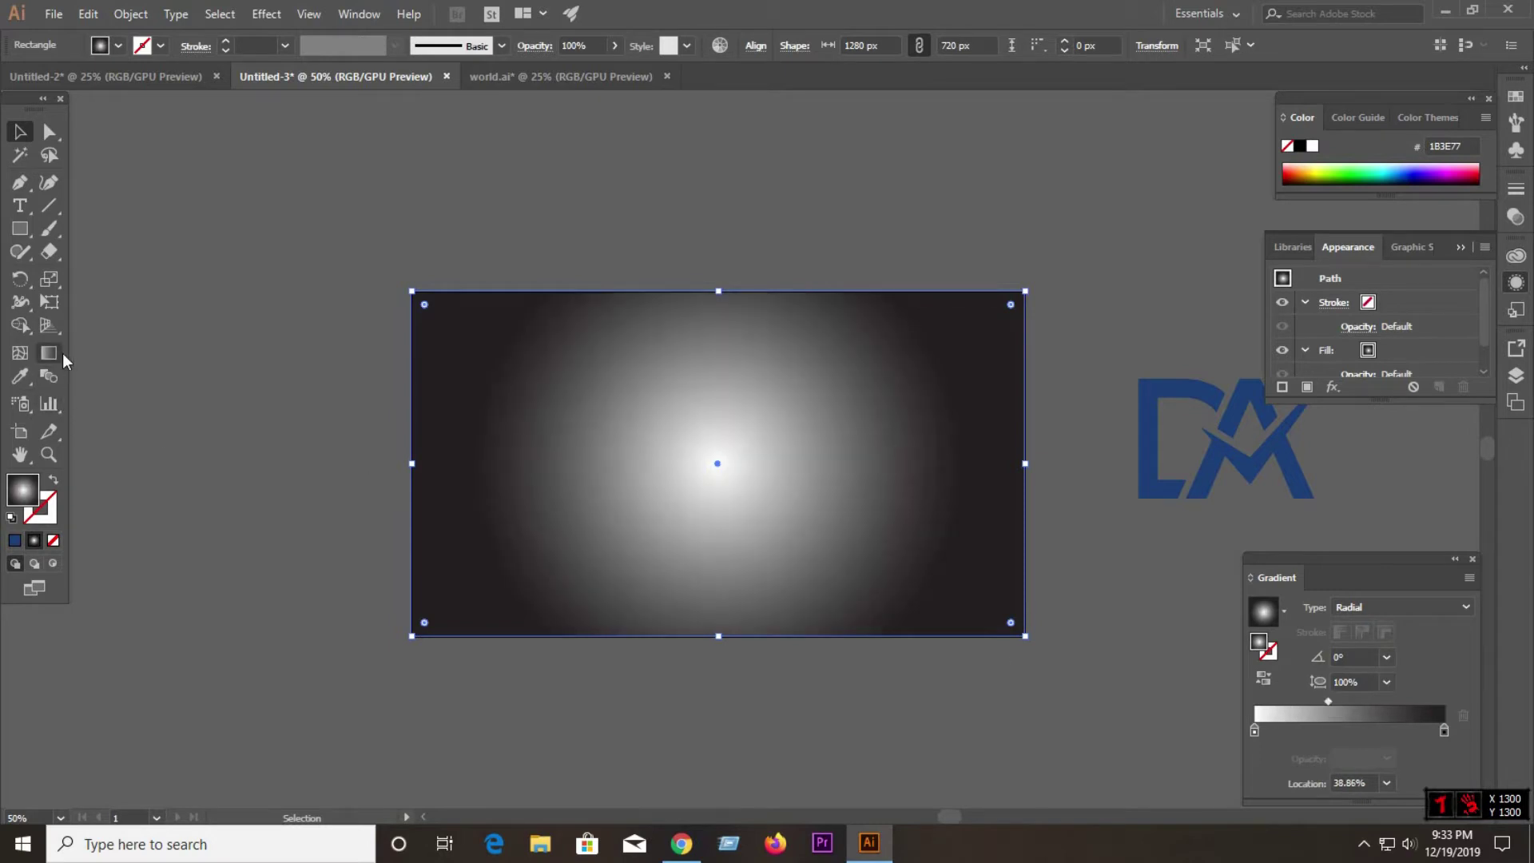
{"action": "scroll", "coordinate": [438, 502], "scroll_direction": "down", "scroll_amount": 1, "text": "alt"}
{"action": "scroll", "coordinate": [438, 502], "scroll_direction": "down", "scroll_amount": 1, "text": "alt"}
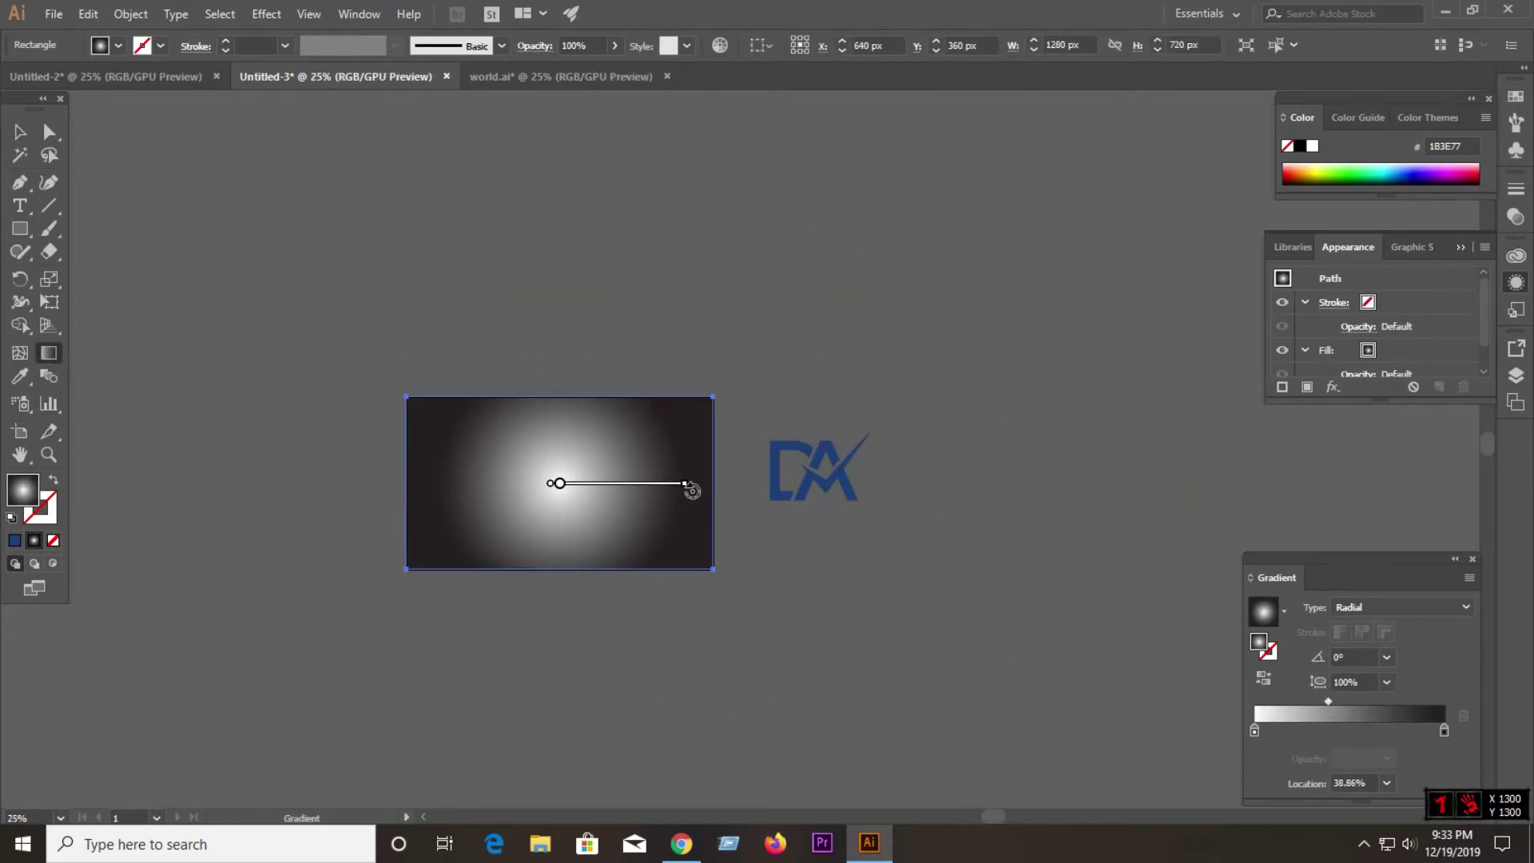
{"action": "scroll", "coordinate": [687, 497], "scroll_direction": "up", "scroll_amount": 1, "text": "alt"}
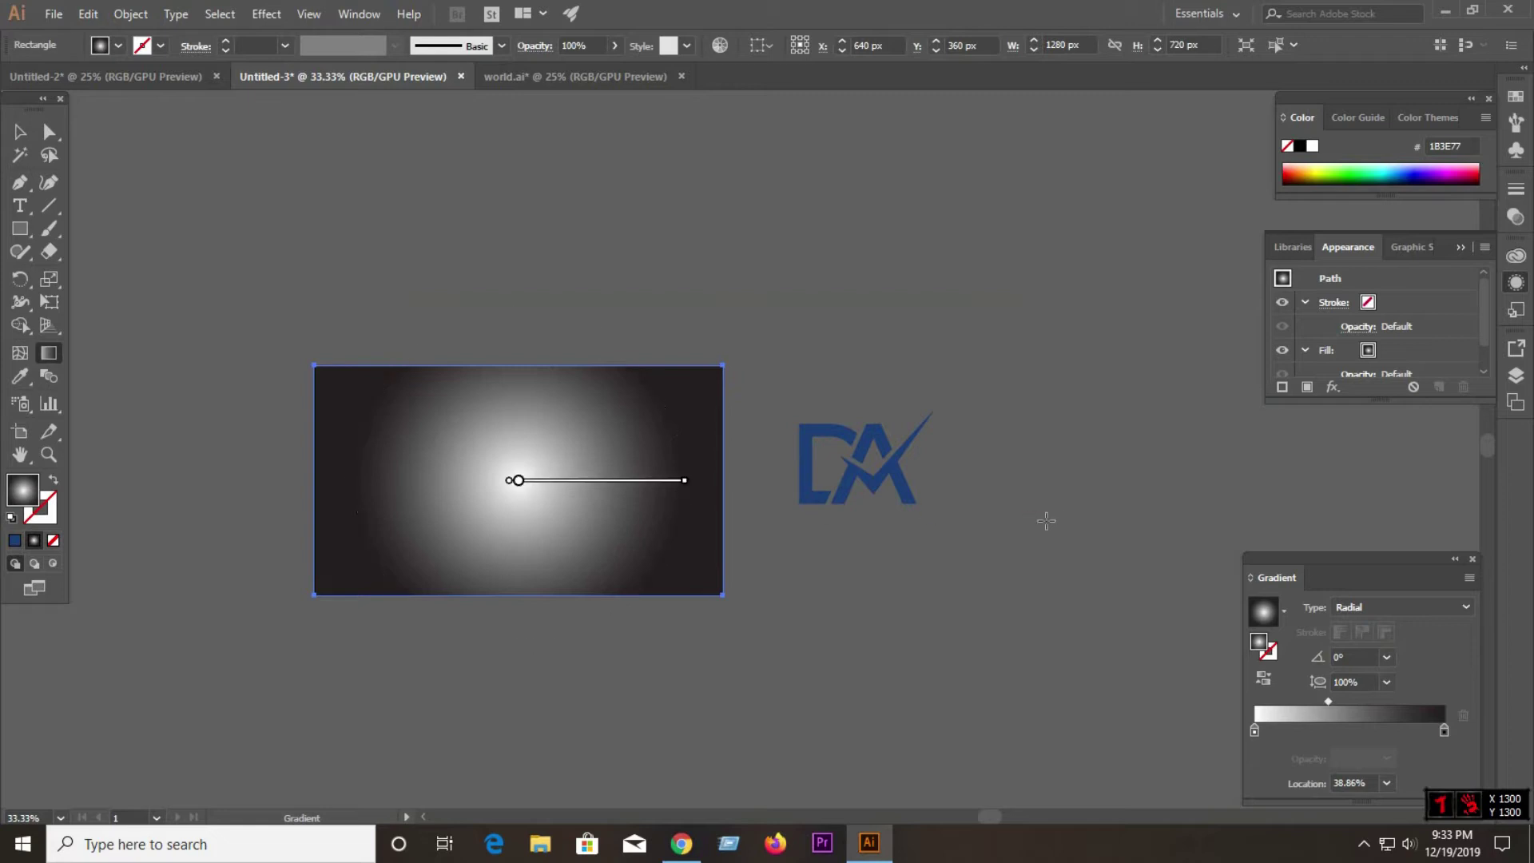
{"action": "scroll", "coordinate": [688, 489], "scroll_direction": "up", "scroll_amount": 1}
{"action": "left_click_drag", "start_coordinate": [684, 506], "coordinate": [1024, 505]}
{"action": "left_click_drag", "start_coordinate": [716, 505], "coordinate": [676, 504]}
{"action": "mouse_move", "coordinate": [1024, 508]}
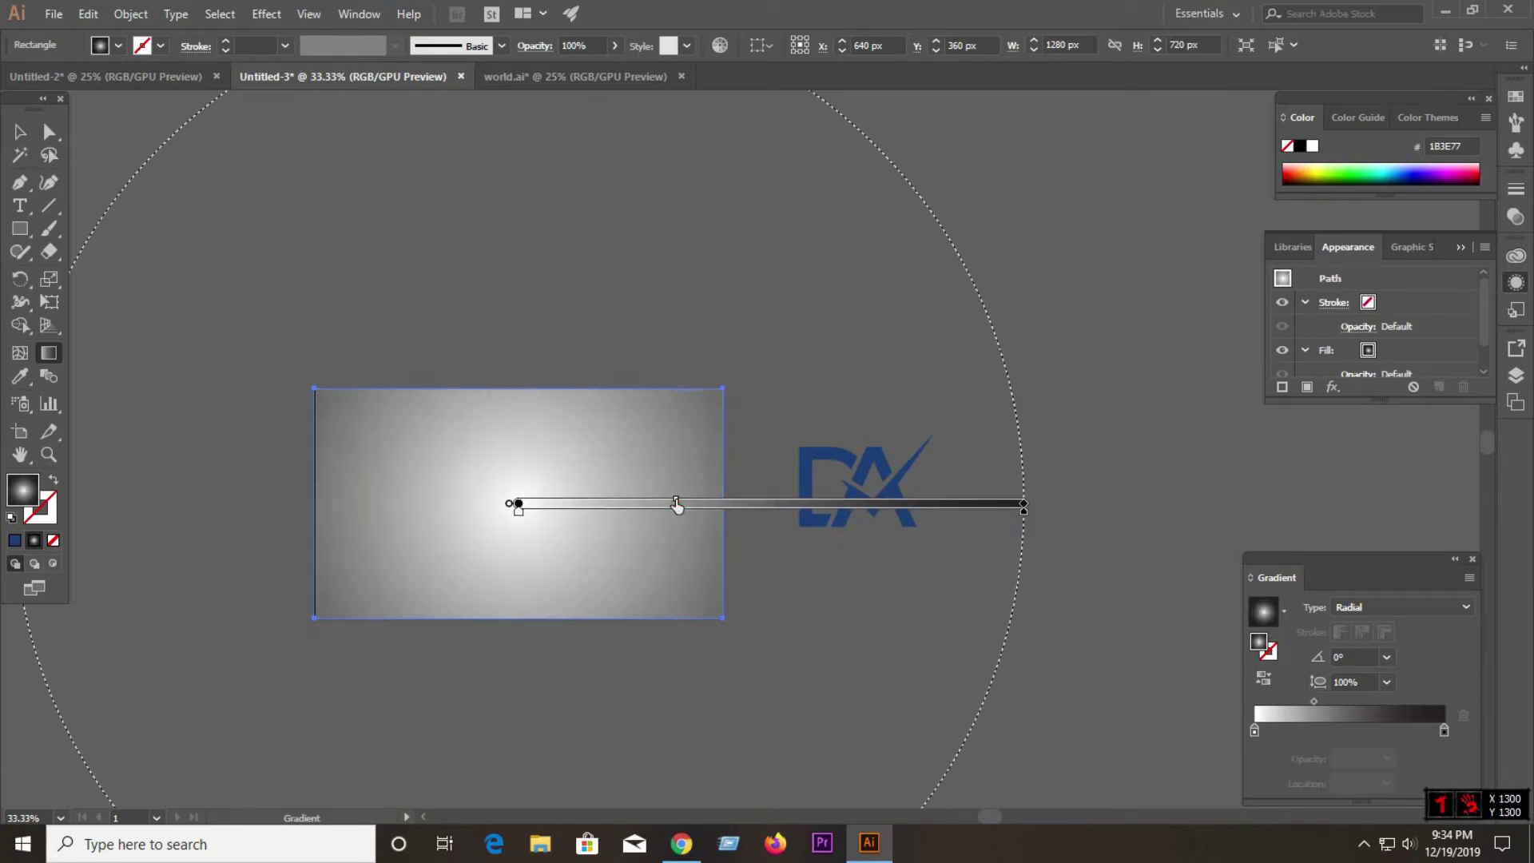
{"action": "mouse_move", "coordinate": [1026, 508]}
{"action": "left_mouse_down"}
{"action": "mouse_move", "coordinate": [1160, 520]}
{"action": "mouse_move", "coordinate": [1274, 503]}
{"action": "left_mouse_up"}
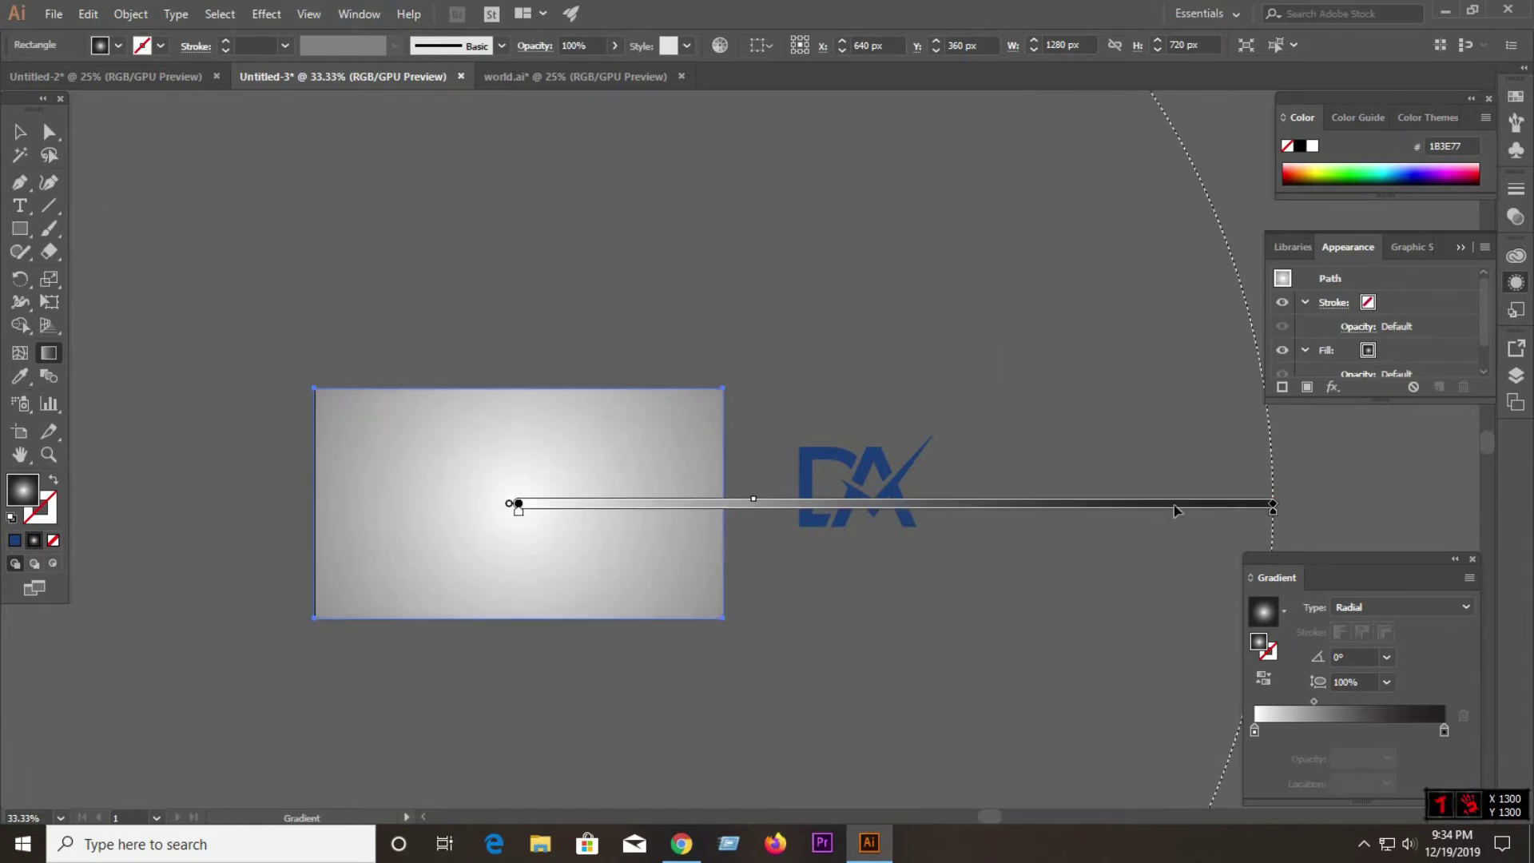
{"action": "left_click", "coordinate": [23, 136]}
{"action": "left_click", "coordinate": [543, 229]}
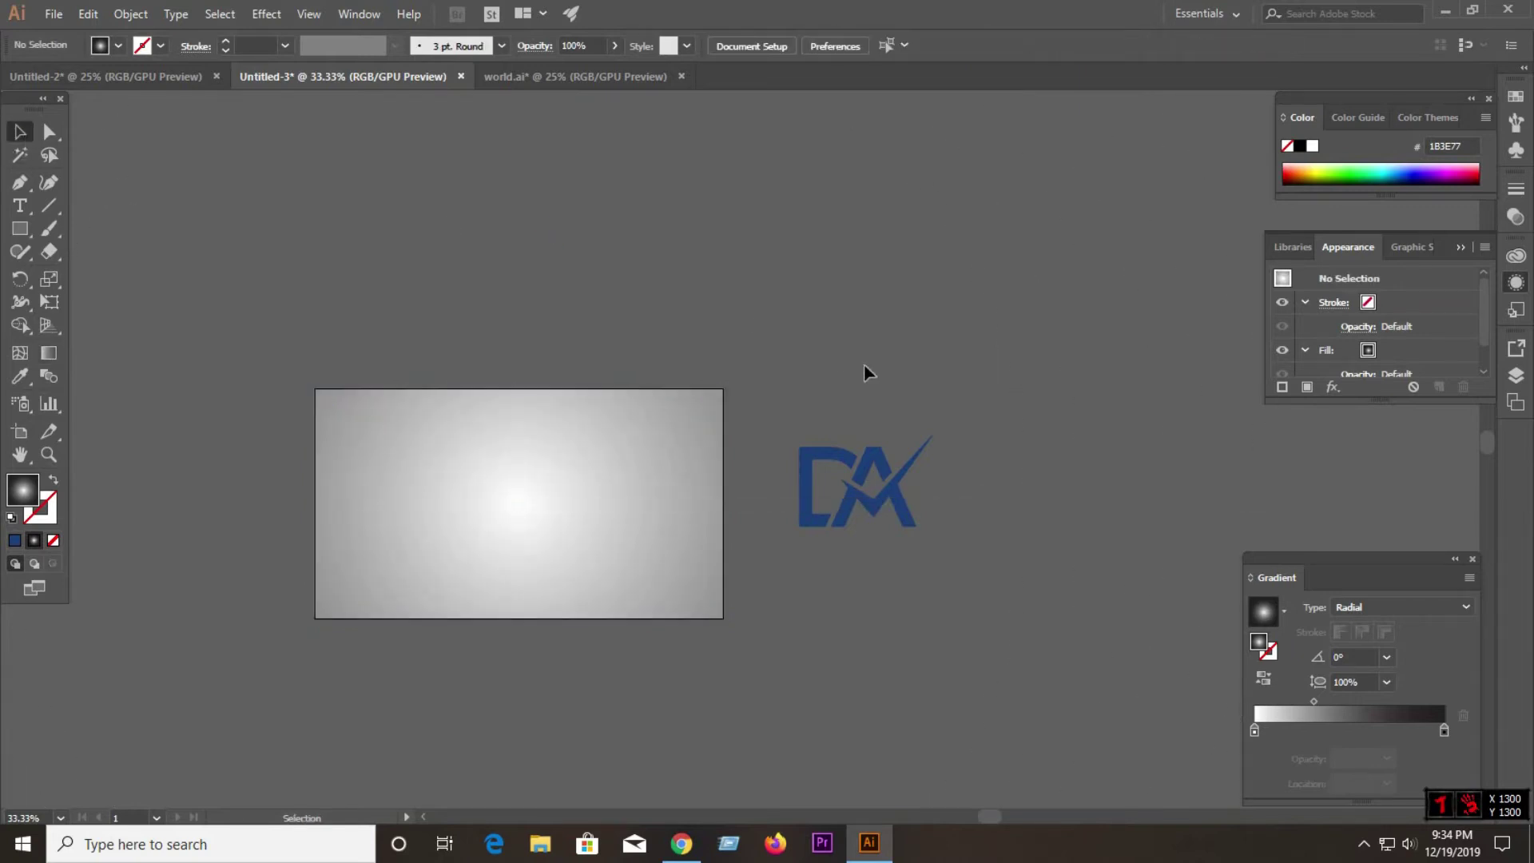
Step: Lock the gradient background and bring the DA logo in front of it
{"action": "left_click", "coordinate": [512, 446]}
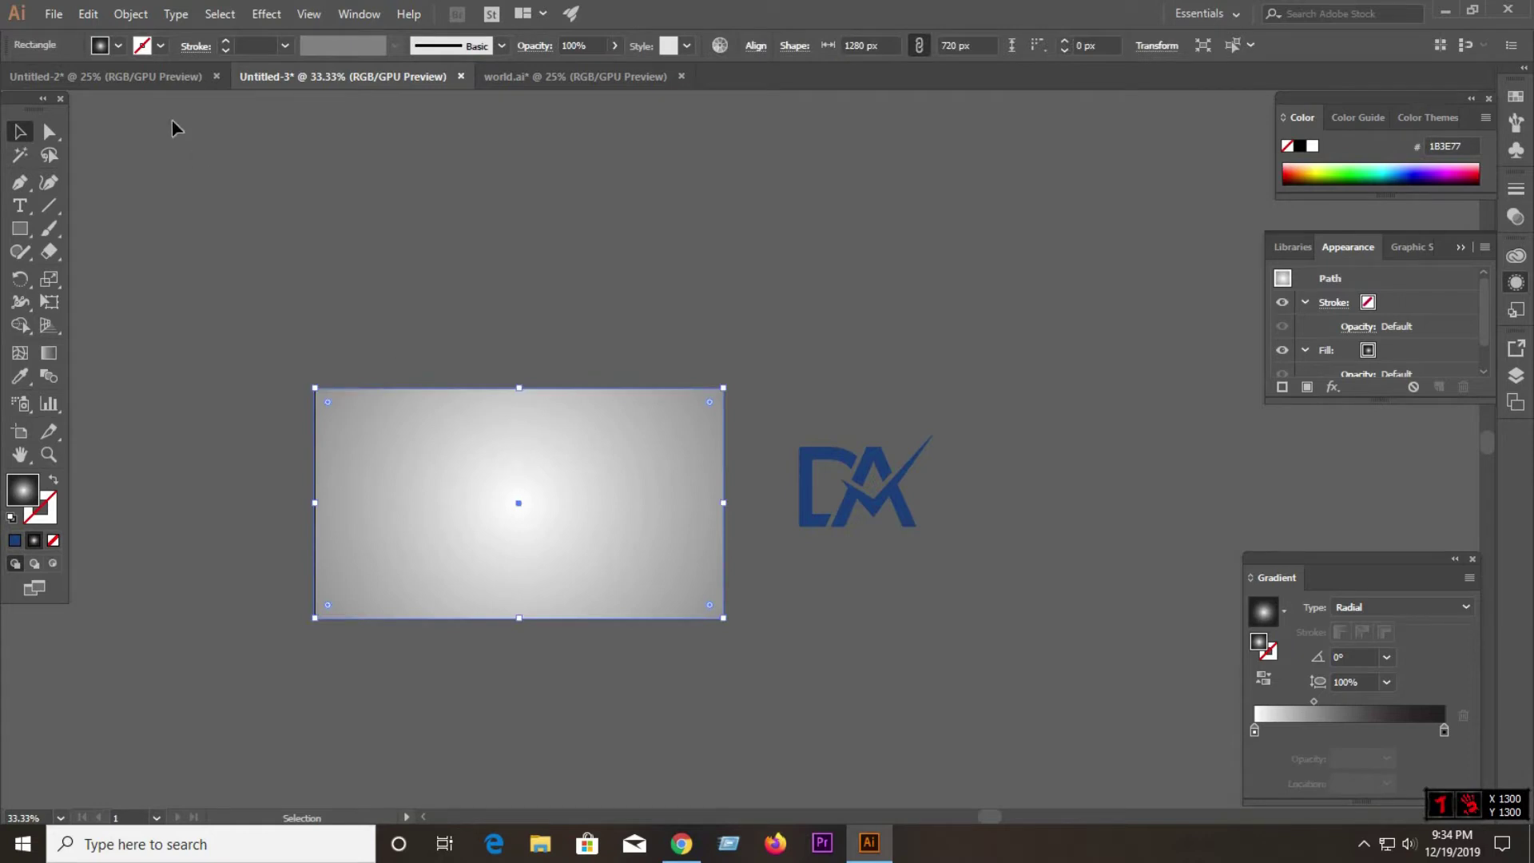
{"action": "left_click", "coordinate": [132, 16]}
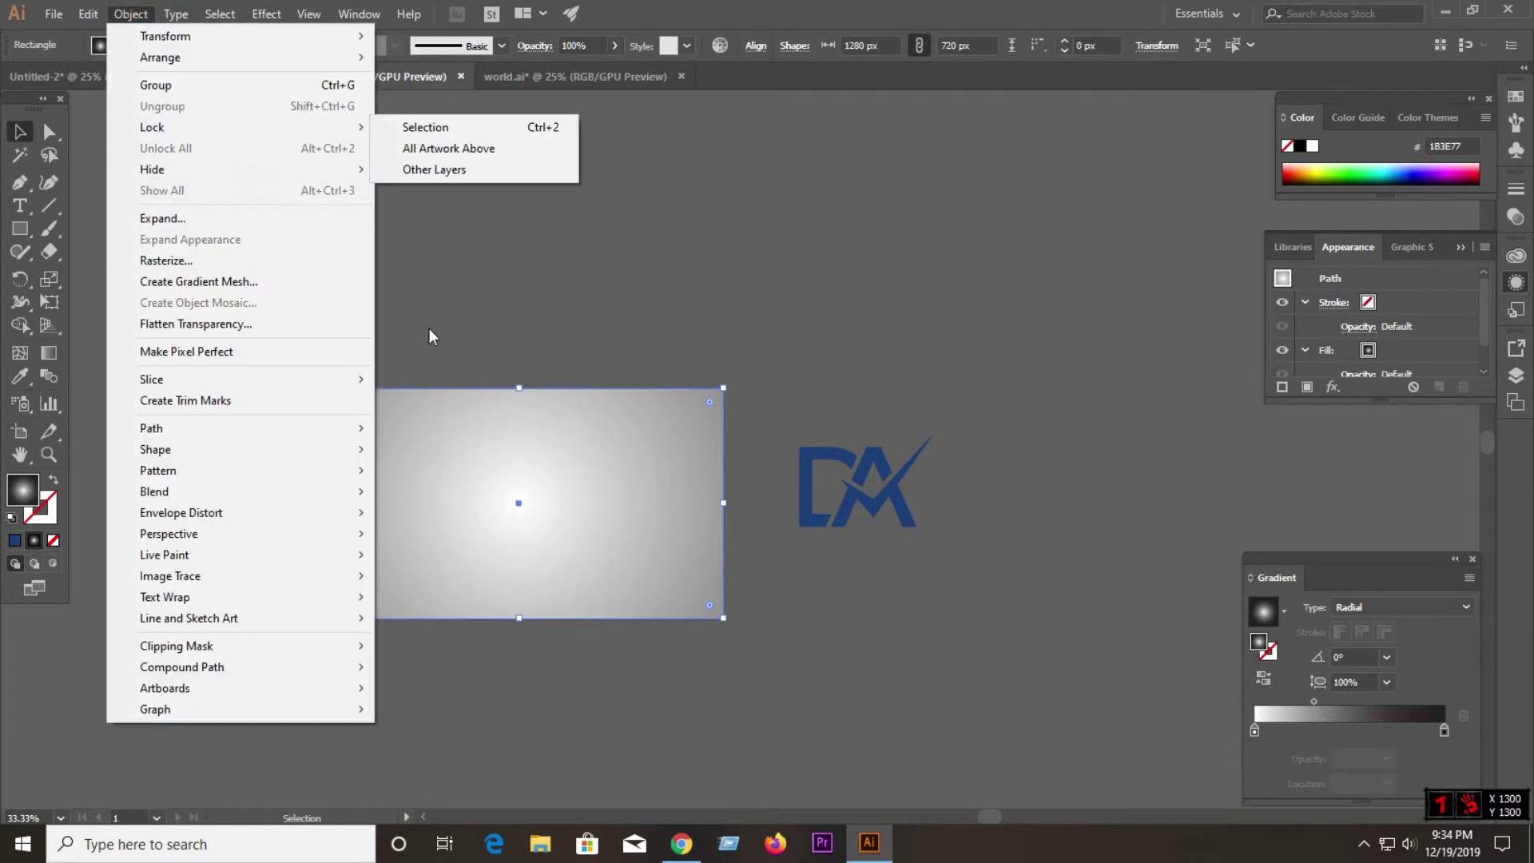
{"action": "mouse_move", "coordinate": [152, 127]}
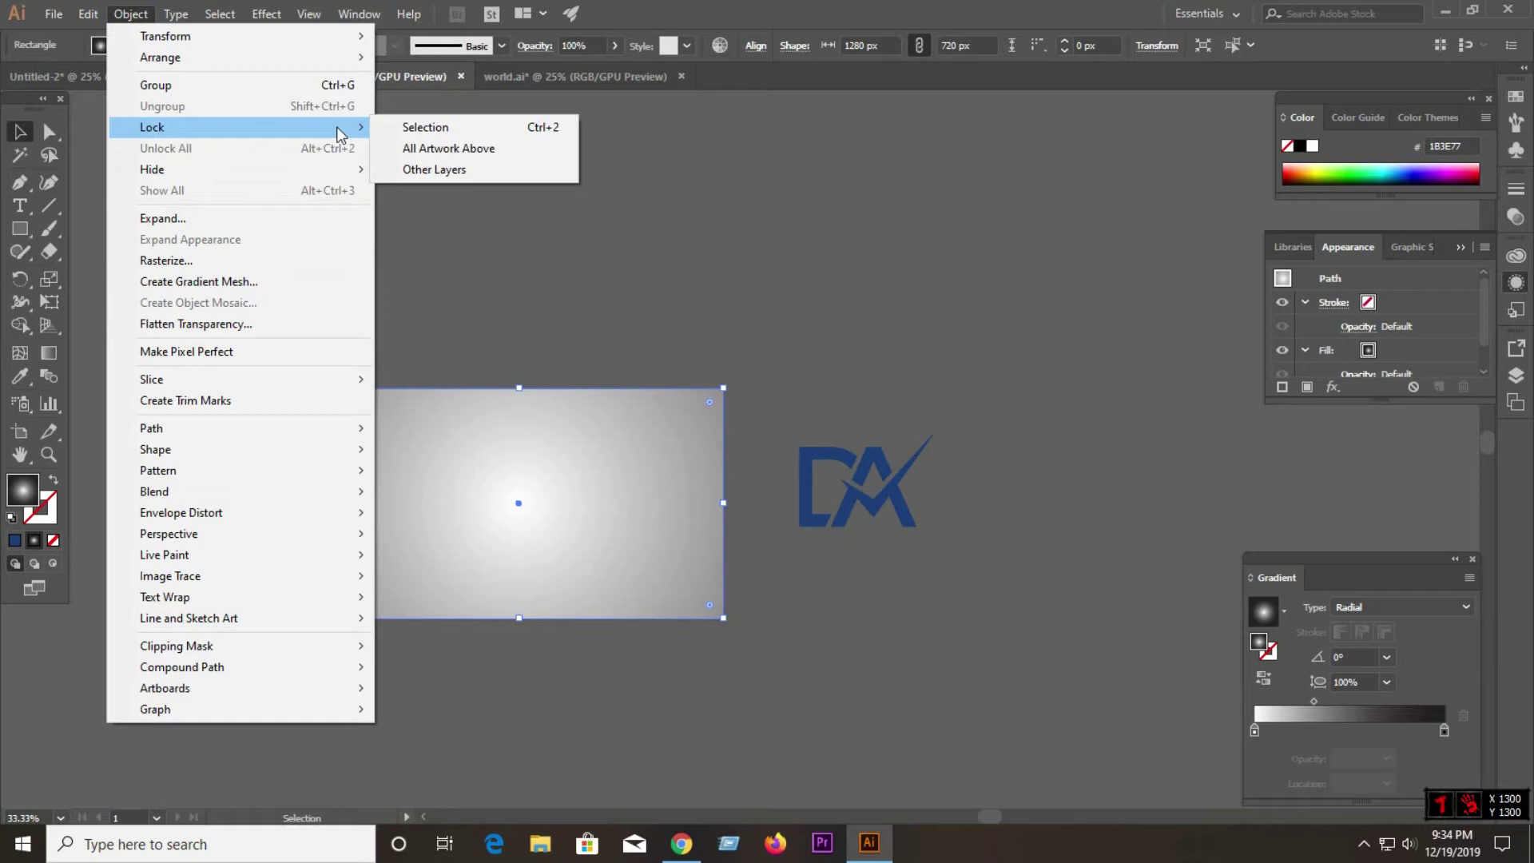
{"action": "left_click", "coordinate": [425, 134]}
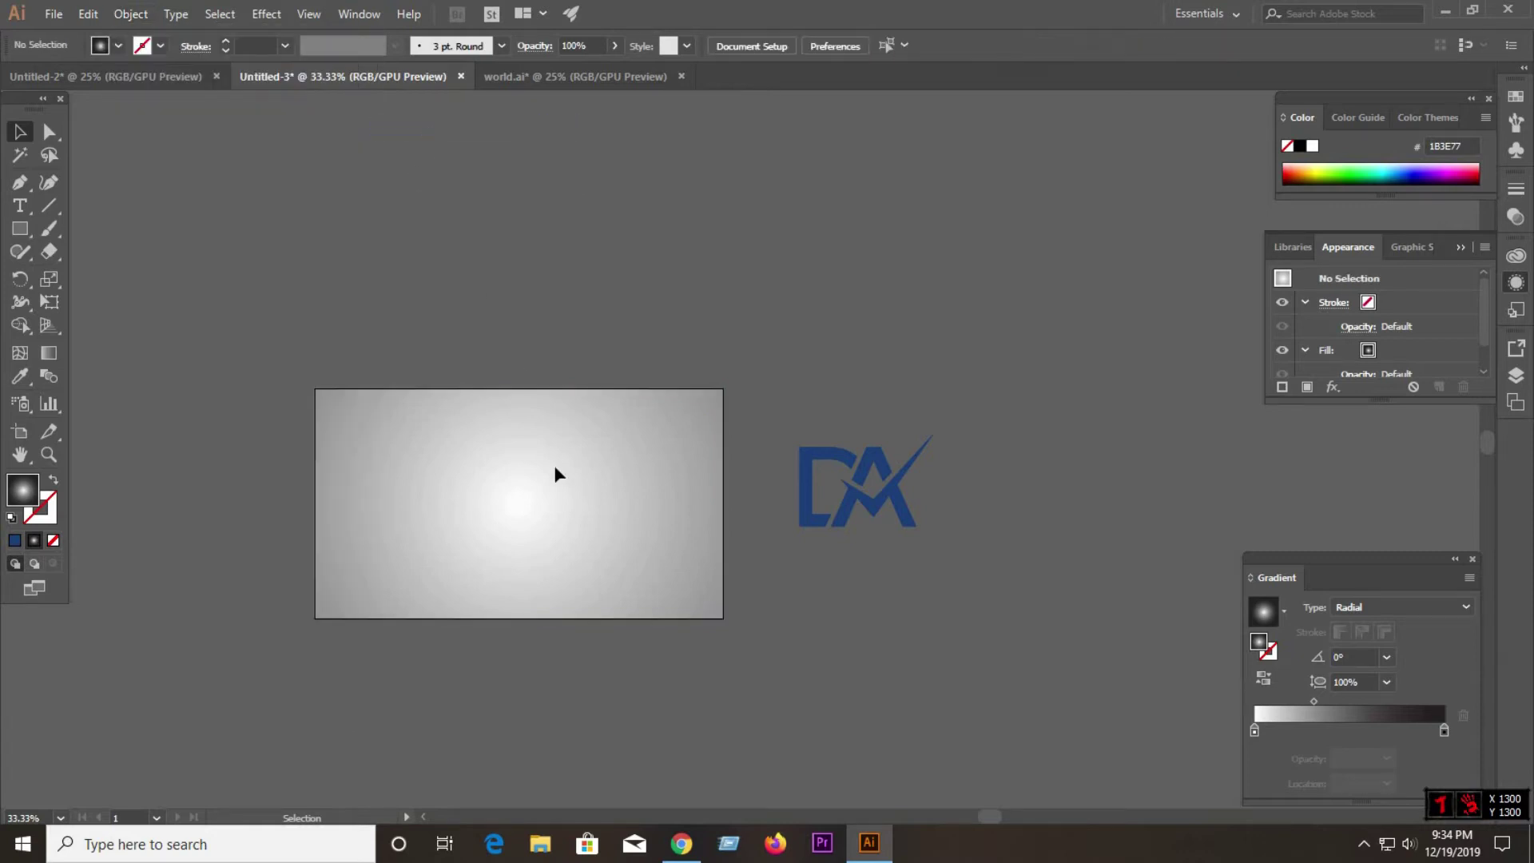
{"action": "left_click_drag", "start_coordinate": [891, 514], "coordinate": [577, 473]}
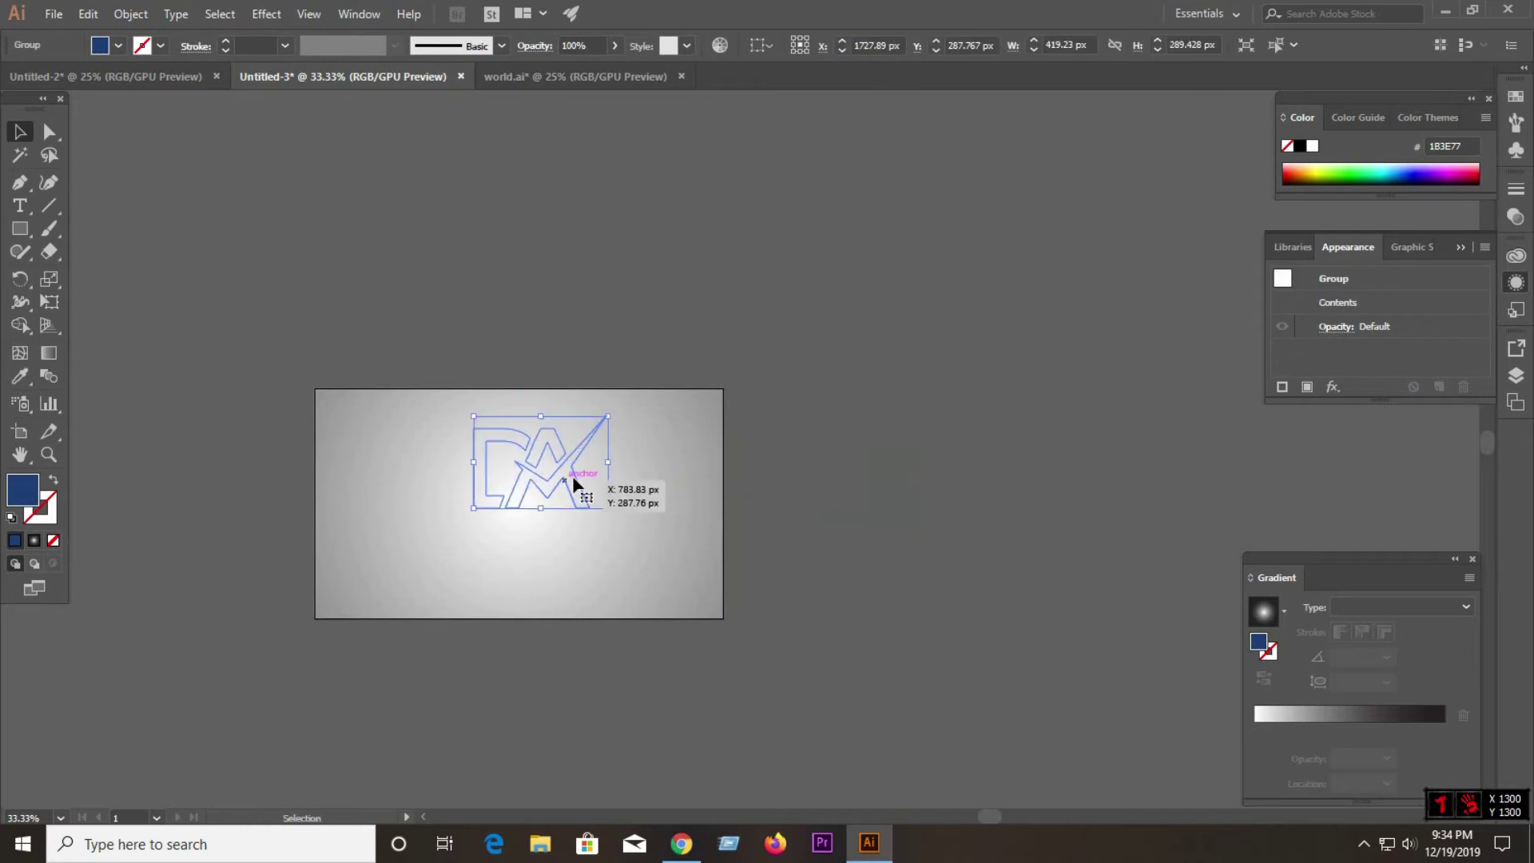
{"action": "right_click", "coordinate": [574, 472]}
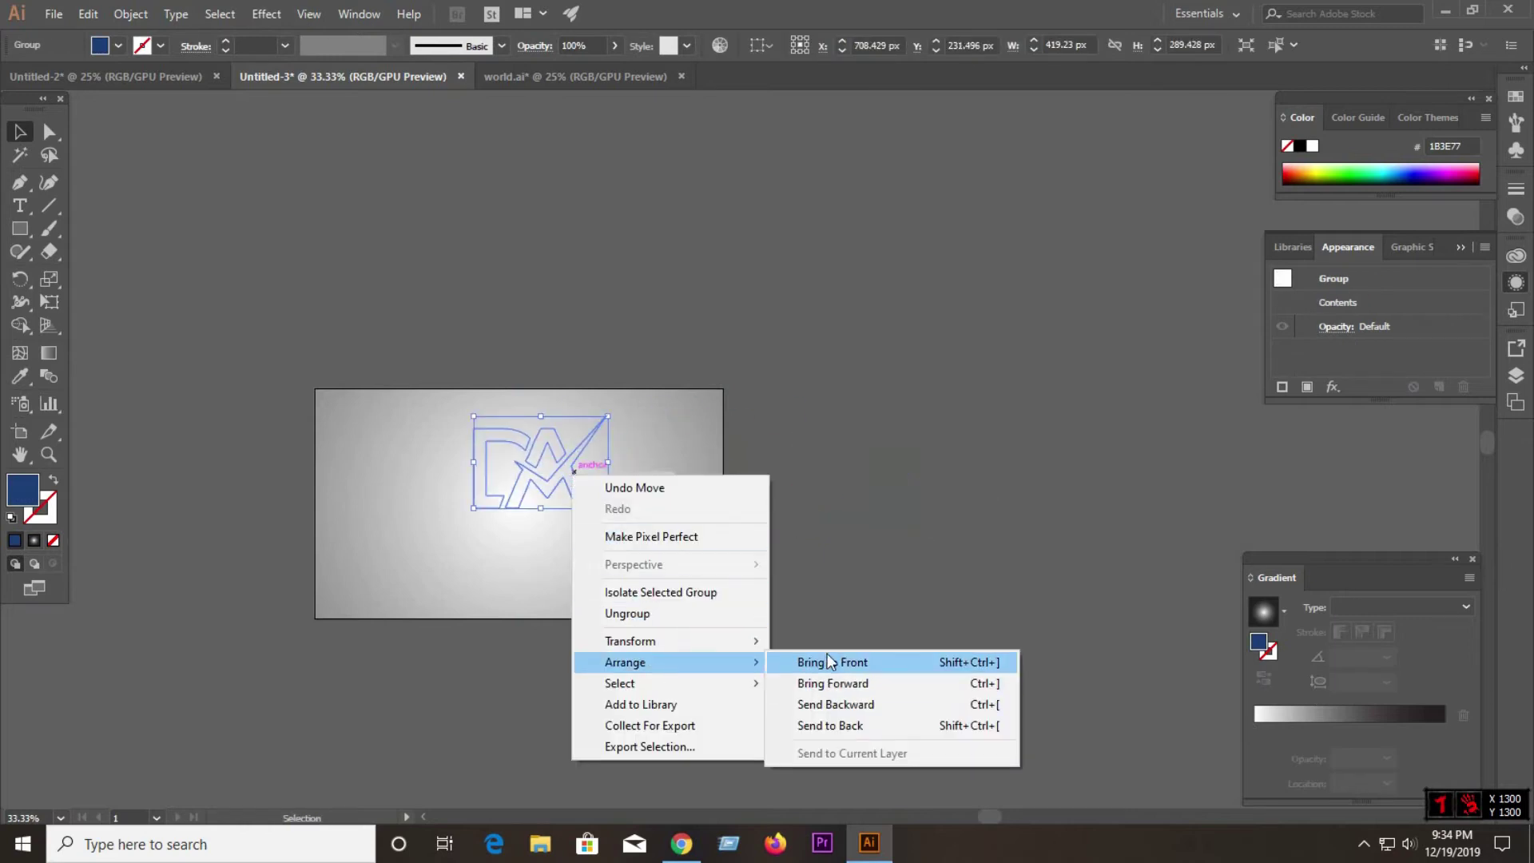
{"action": "left_click", "coordinate": [823, 661]}
{"action": "left_click", "coordinate": [433, 430]}
Step: Nudge the DA logo slightly above the artboard's centre and reselect it
{"action": "left_click_drag", "start_coordinate": [591, 497], "coordinate": [616, 489]}
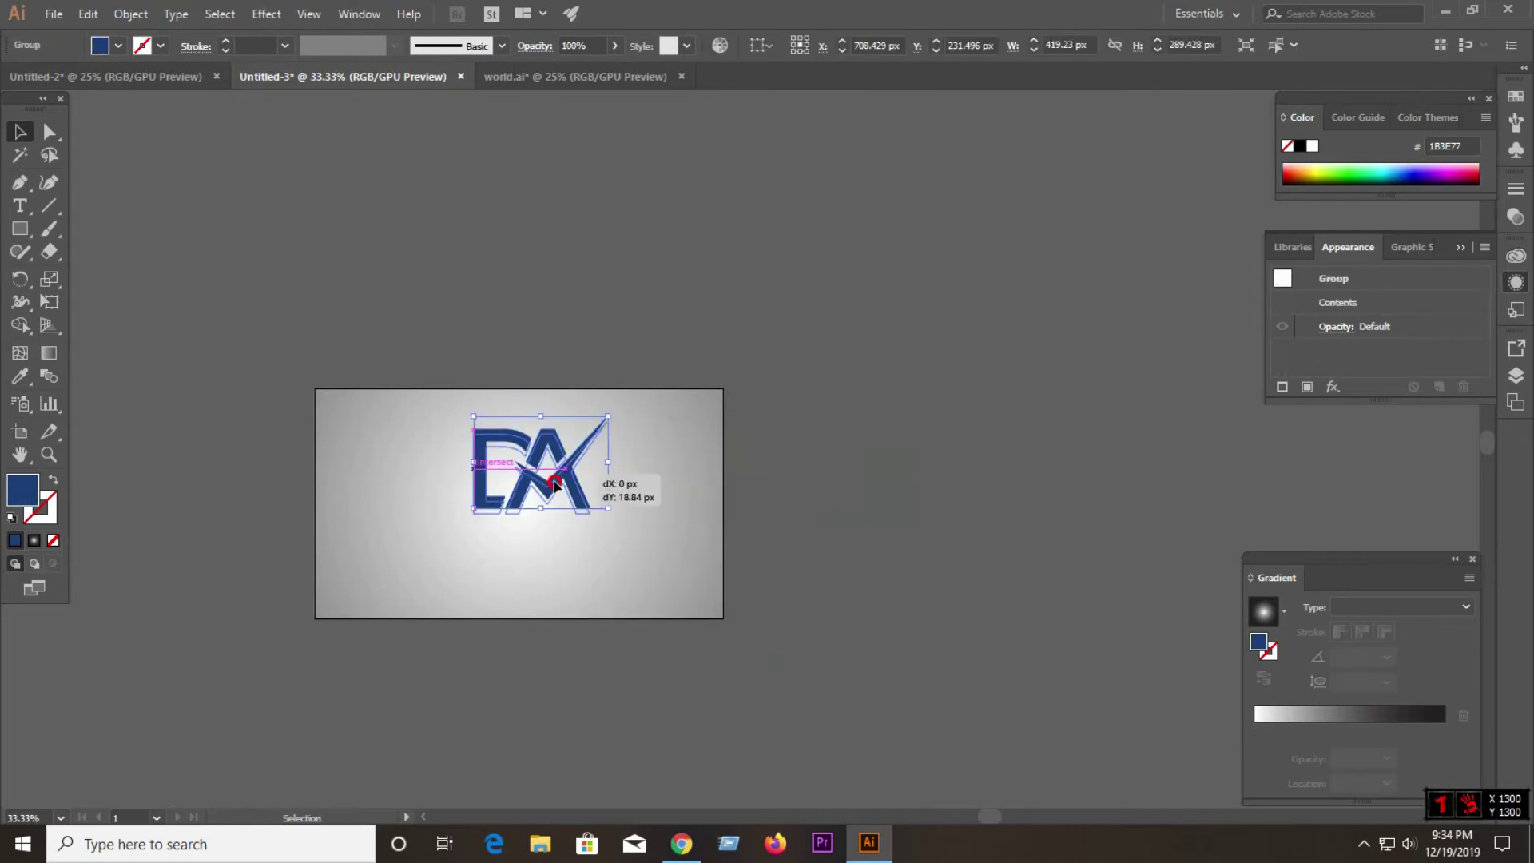
{"action": "scroll", "coordinate": [639, 525], "scroll_direction": "down", "scroll_amount": 2}
{"action": "scroll", "coordinate": [539, 524], "scroll_direction": "up", "scroll_amount": 4}
{"action": "scroll", "coordinate": [539, 524], "scroll_direction": "up", "scroll_amount": 1}
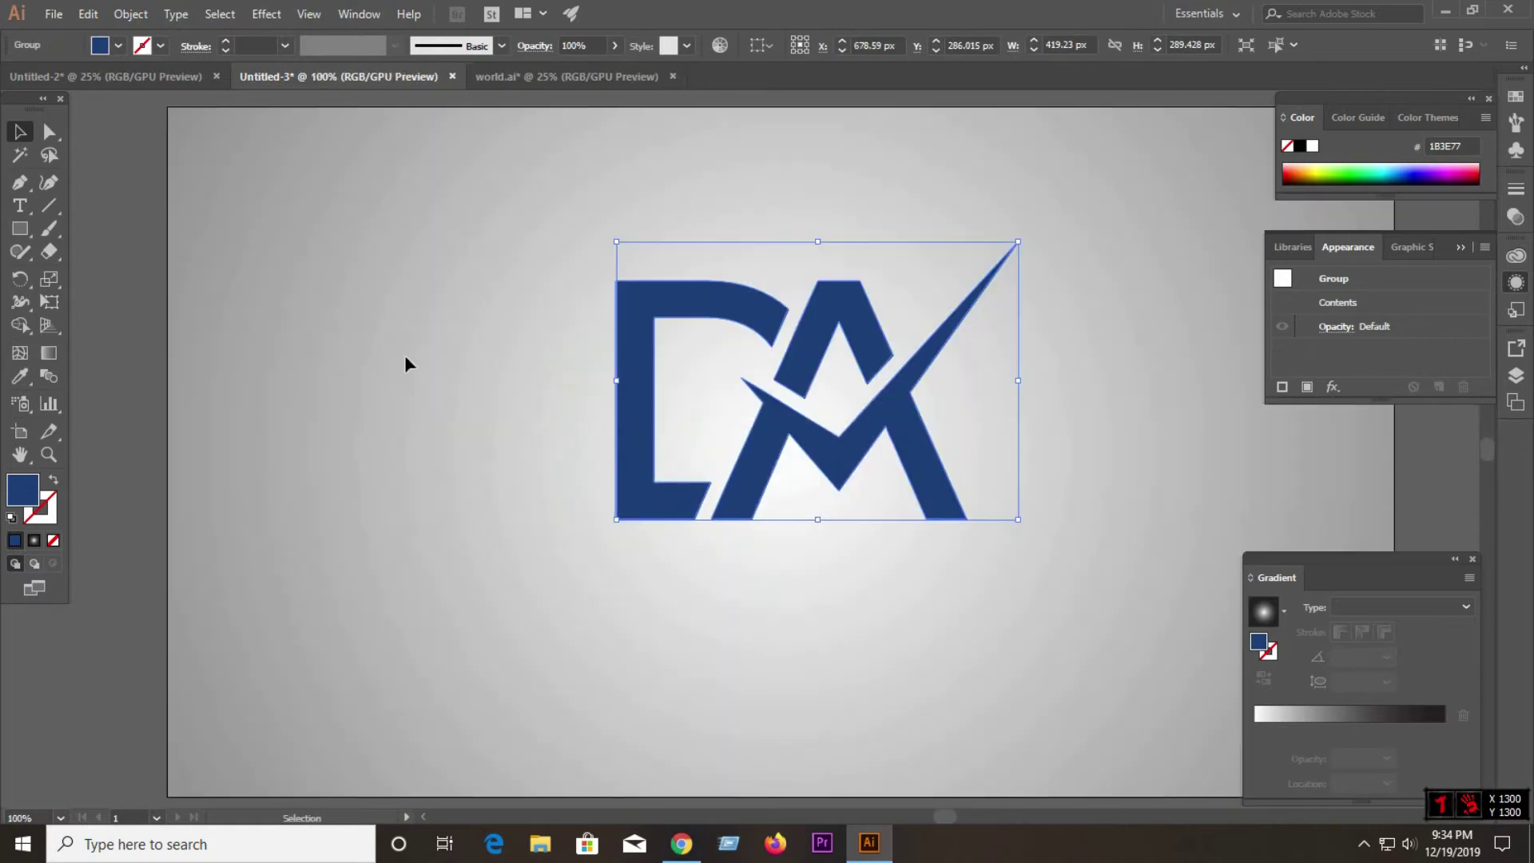
{"action": "left_click", "coordinate": [395, 355]}
{"action": "scroll", "coordinate": [395, 354], "scroll_direction": "down", "scroll_amount": 2}
{"action": "left_click", "coordinate": [653, 404]}
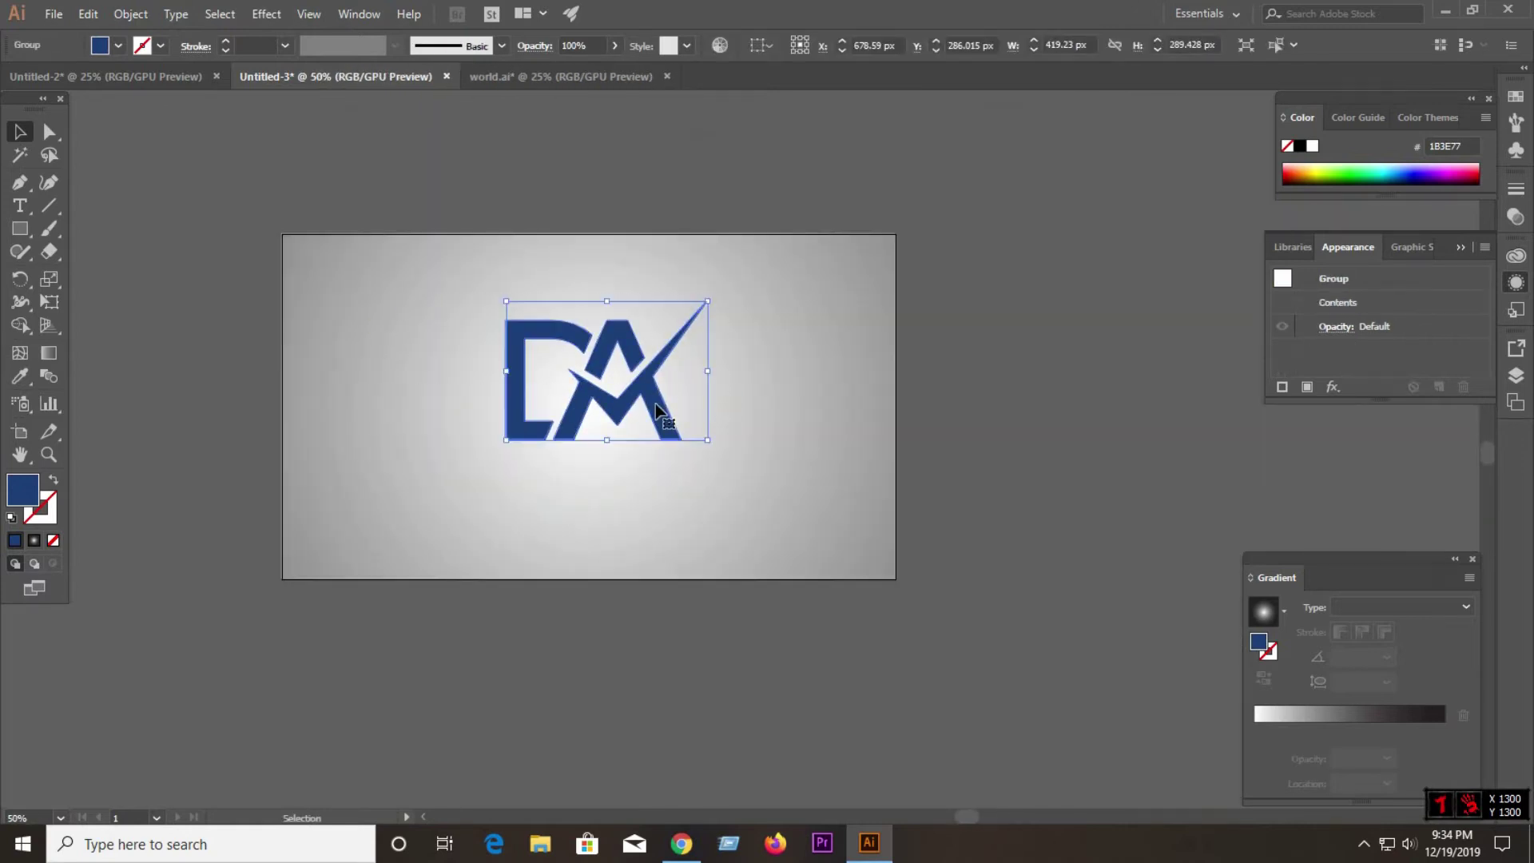
{"action": "right_click", "coordinate": [655, 405]}
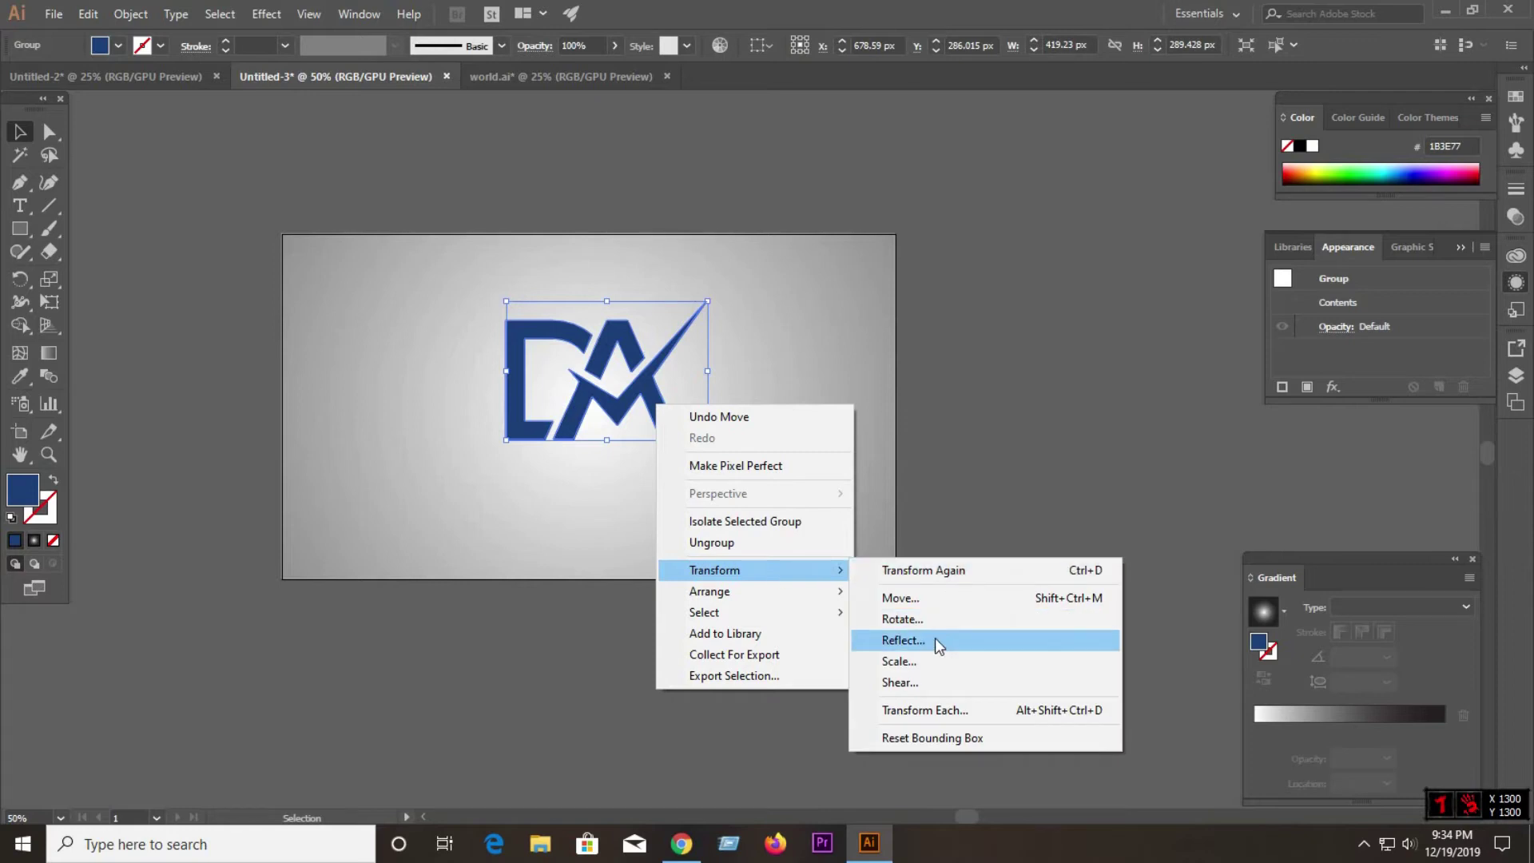
Step: Make a horizontally reflected copy of the DA logo and move it below the original
{"action": "mouse_move", "coordinate": [716, 571]}
{"action": "left_click", "coordinate": [937, 639]}
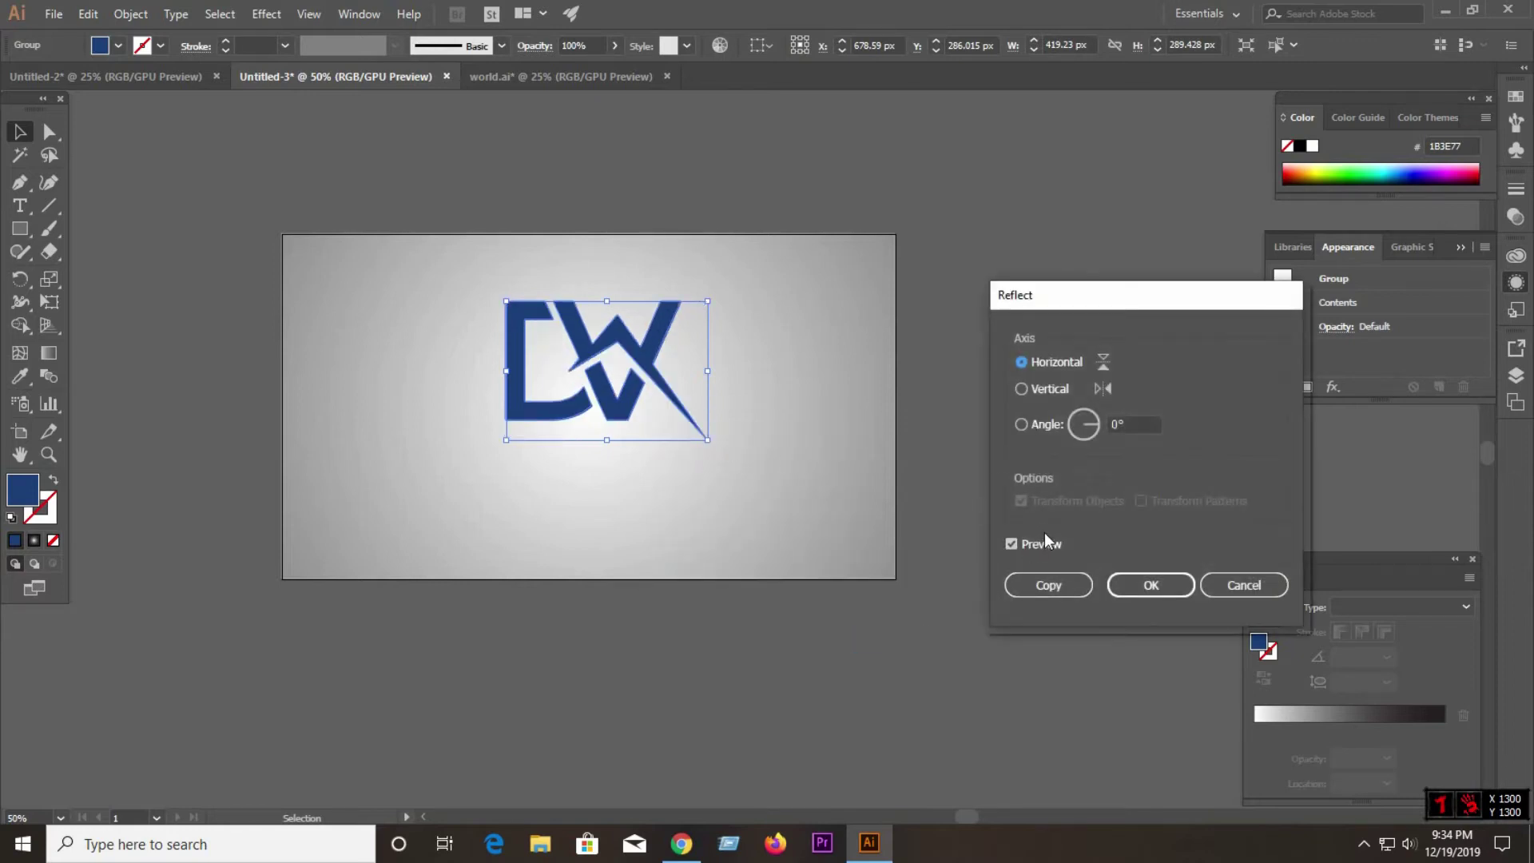
{"action": "left_click", "coordinate": [1063, 584]}
{"action": "left_click_drag", "start_coordinate": [630, 427], "coordinate": [632, 556]}
{"action": "left_click", "coordinate": [773, 651]}
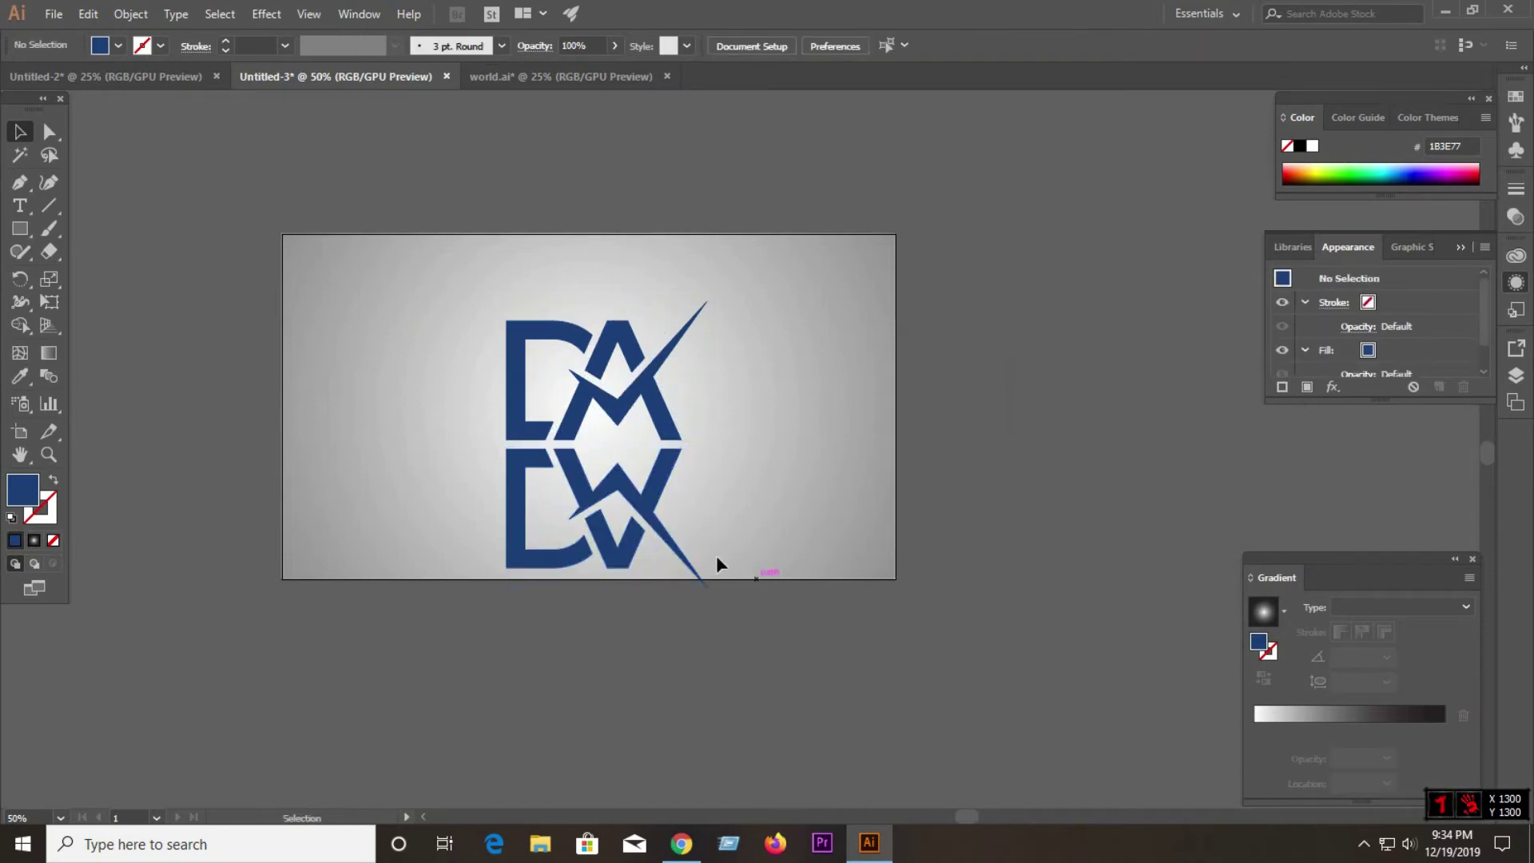
Step: Perspective-distort the reflection so its bottom widens to about 1020 px, and give it a gradient fill
{"action": "left_click", "coordinate": [643, 515]}
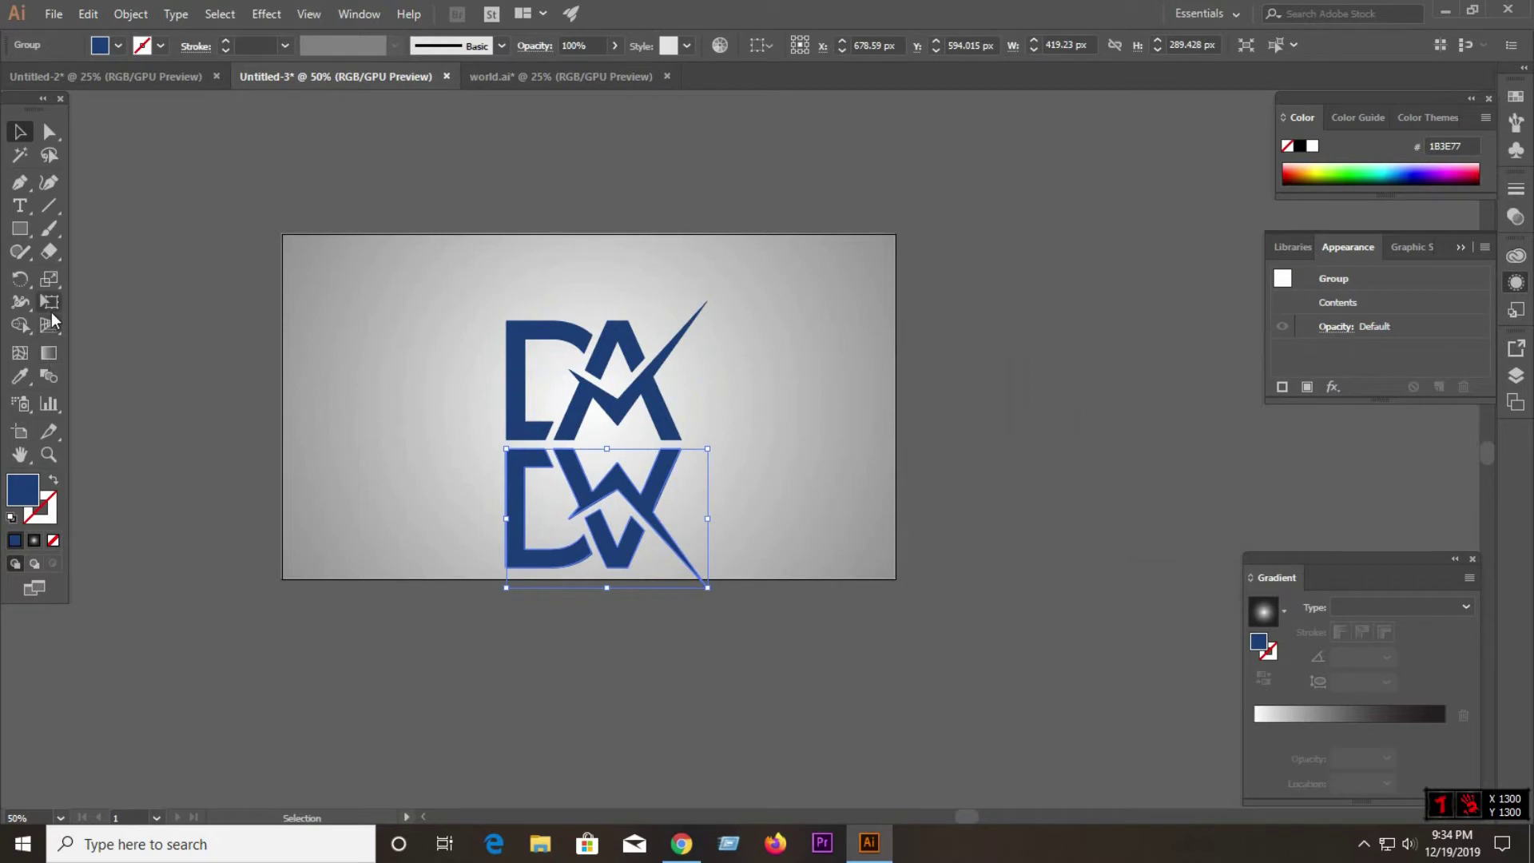
{"action": "left_click", "coordinate": [51, 311]}
{"action": "left_click", "coordinate": [135, 321]}
{"action": "left_click_drag", "start_coordinate": [713, 592], "coordinate": [895, 637]}
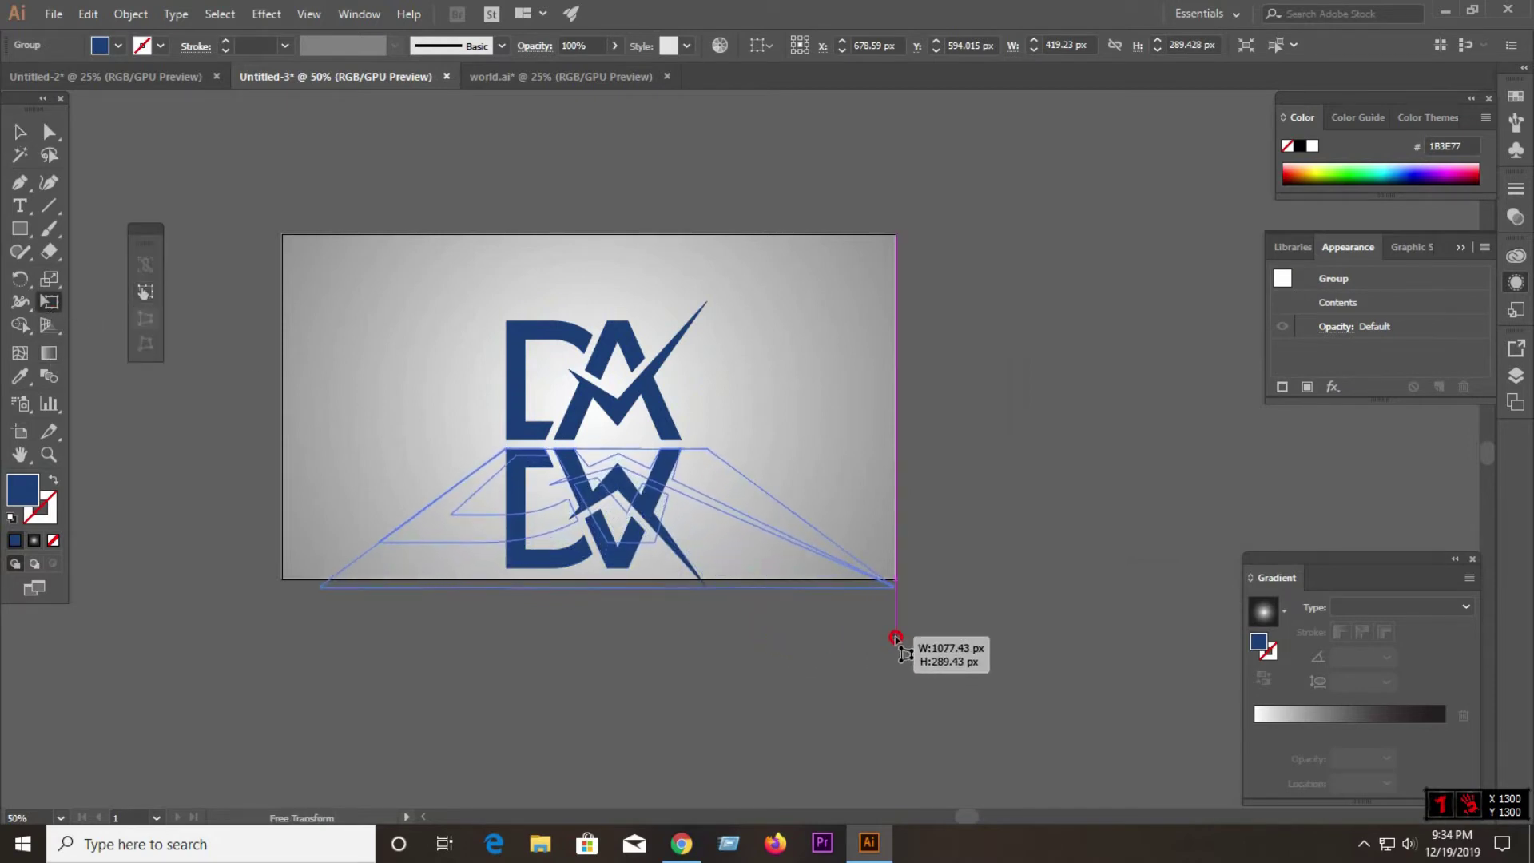
{"action": "left_click_drag", "start_coordinate": [896, 638], "coordinate": [877, 636]}
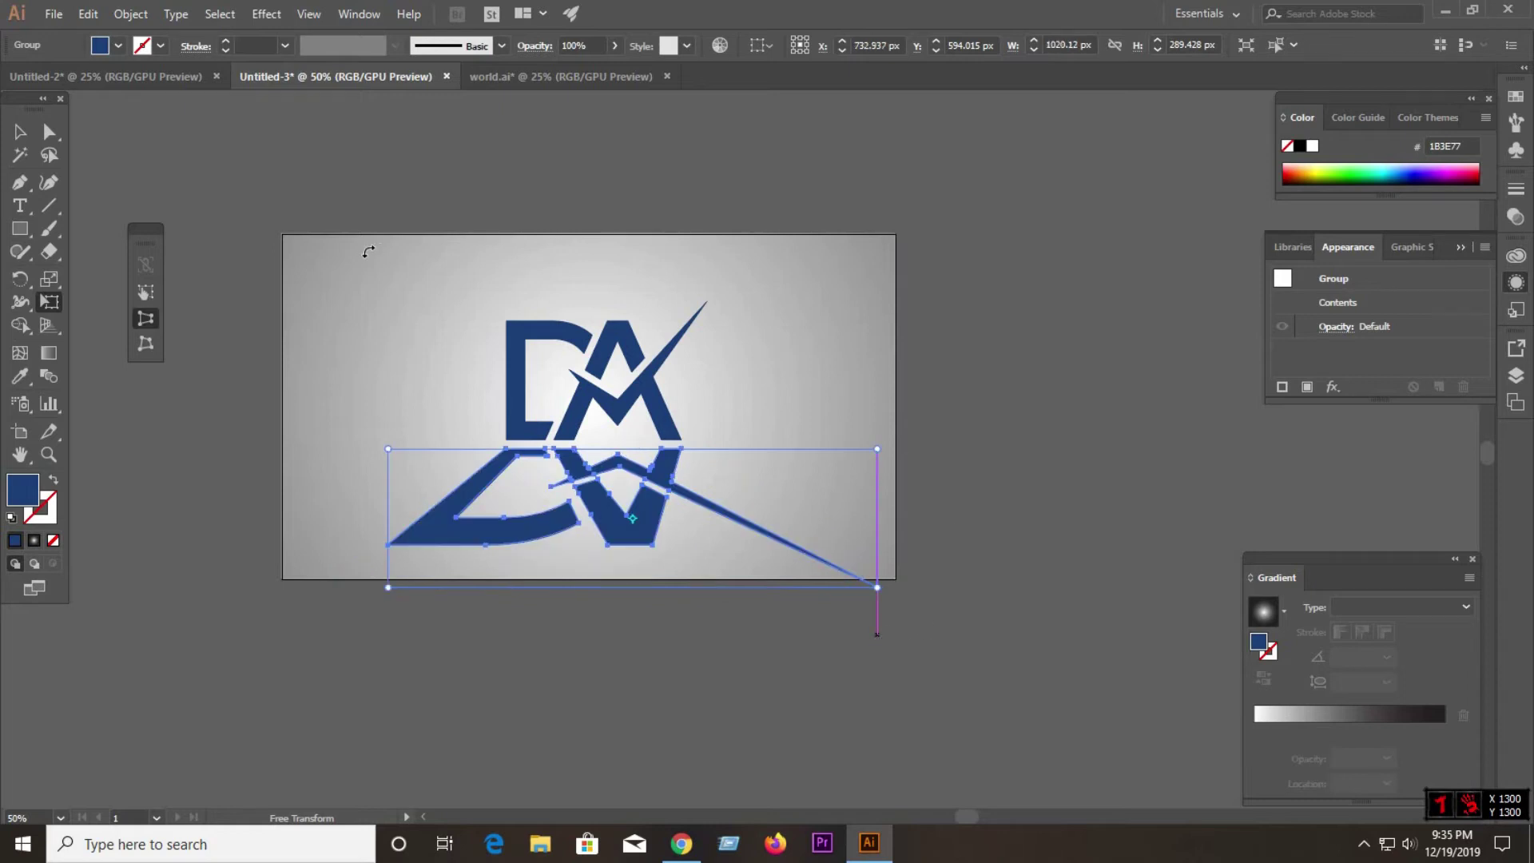
{"action": "left_click", "coordinate": [29, 544]}
Step: Make the reflection's gradient linear with a dark navy left stop and navy 1B1464 right stop
{"action": "left_click", "coordinate": [1375, 607]}
{"action": "left_click", "coordinate": [1375, 626]}
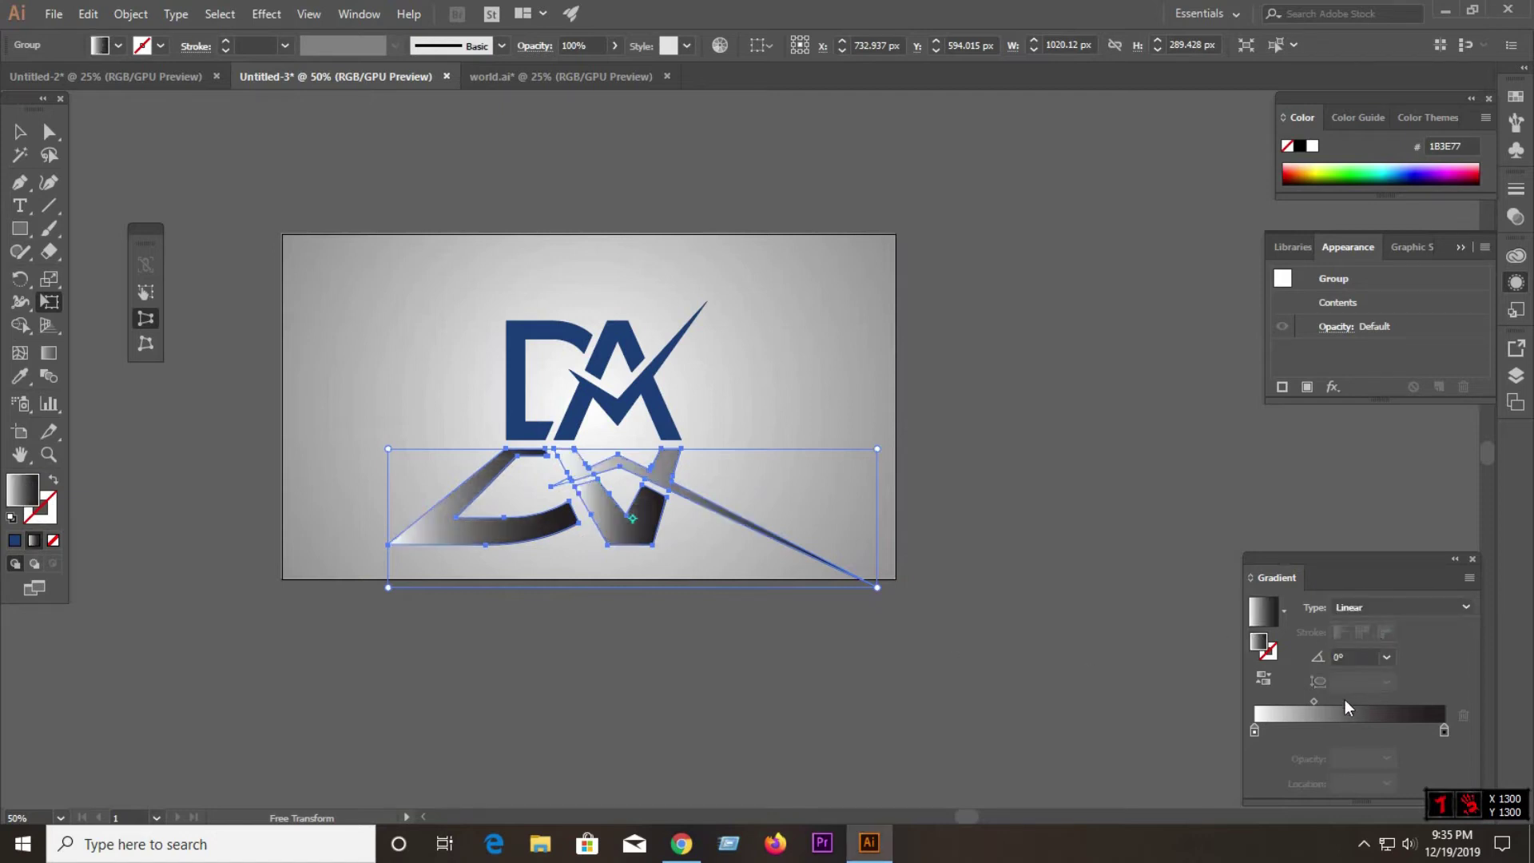
{"action": "left_click", "coordinate": [1255, 731]}
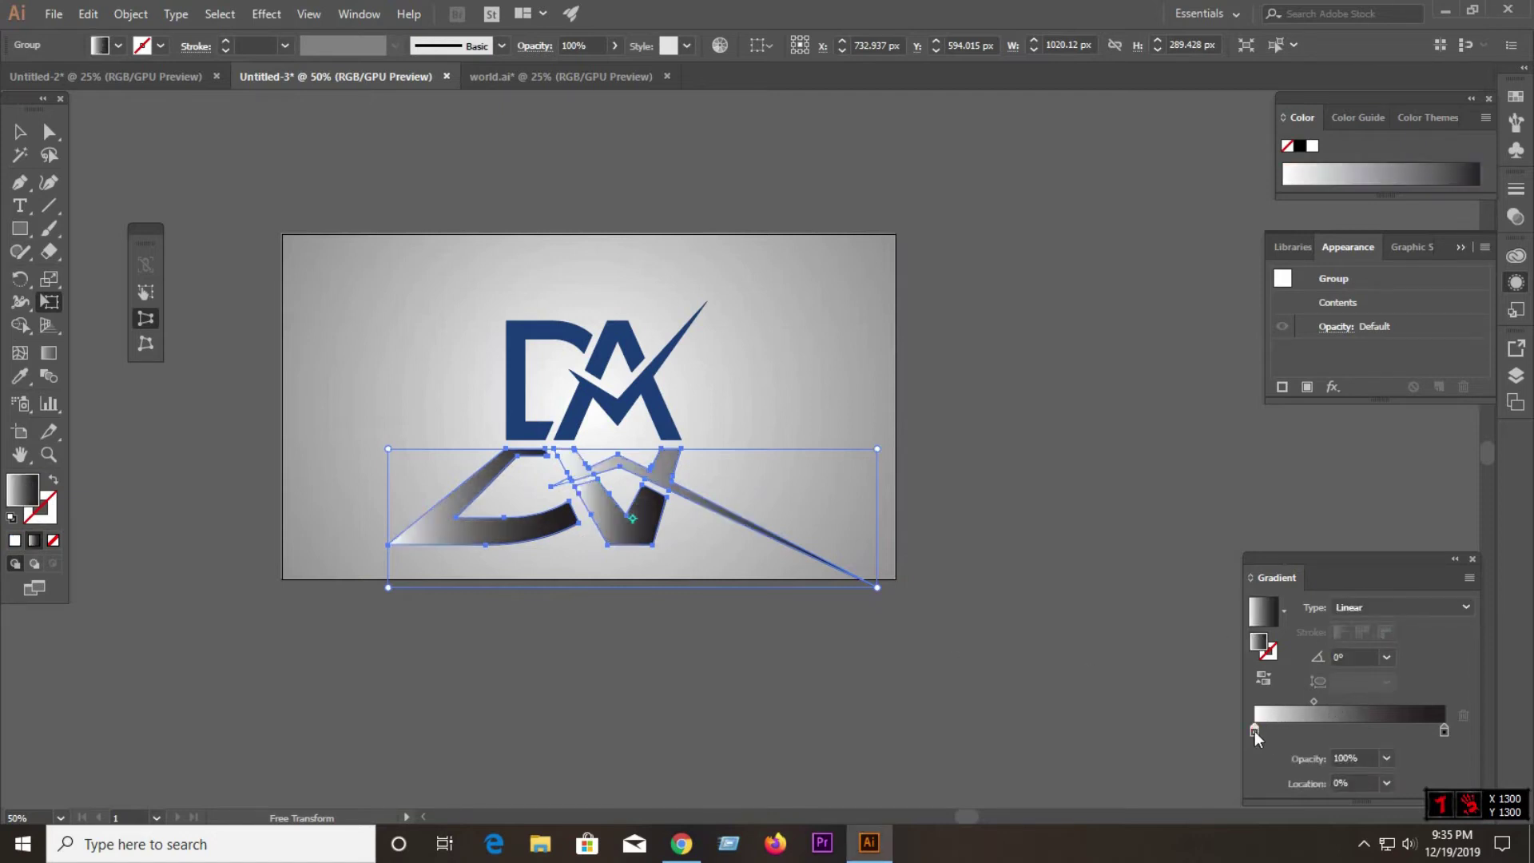
{"action": "double_click", "coordinate": [1255, 731]}
{"action": "left_click", "coordinate": [1320, 559]}
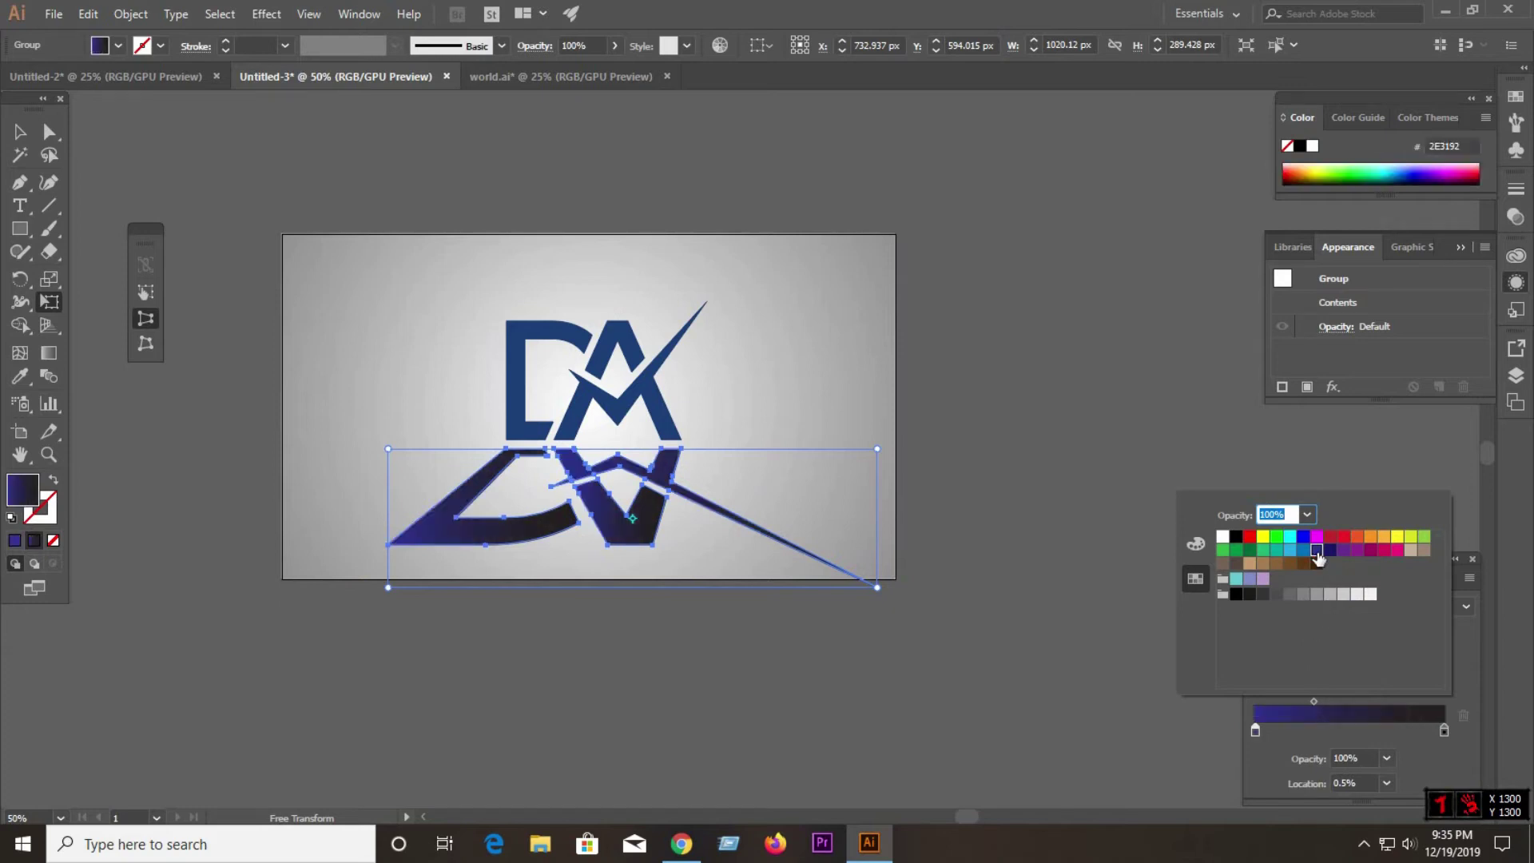
{"action": "left_click", "coordinate": [1444, 731]}
{"action": "double_click", "coordinate": [1444, 730]}
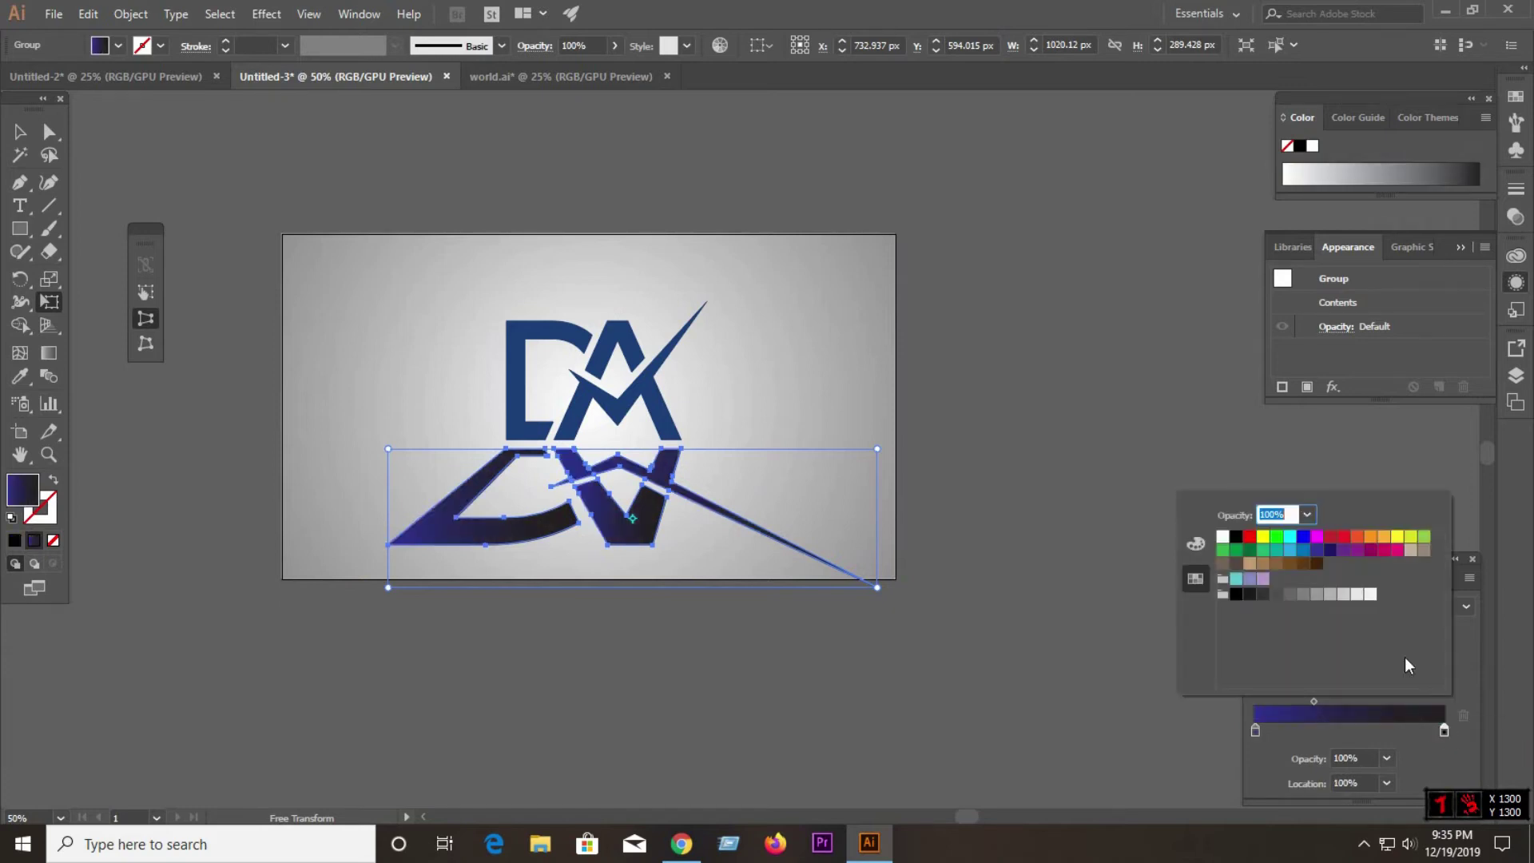
{"action": "left_click", "coordinate": [1318, 551]}
{"action": "left_click", "coordinate": [1331, 551]}
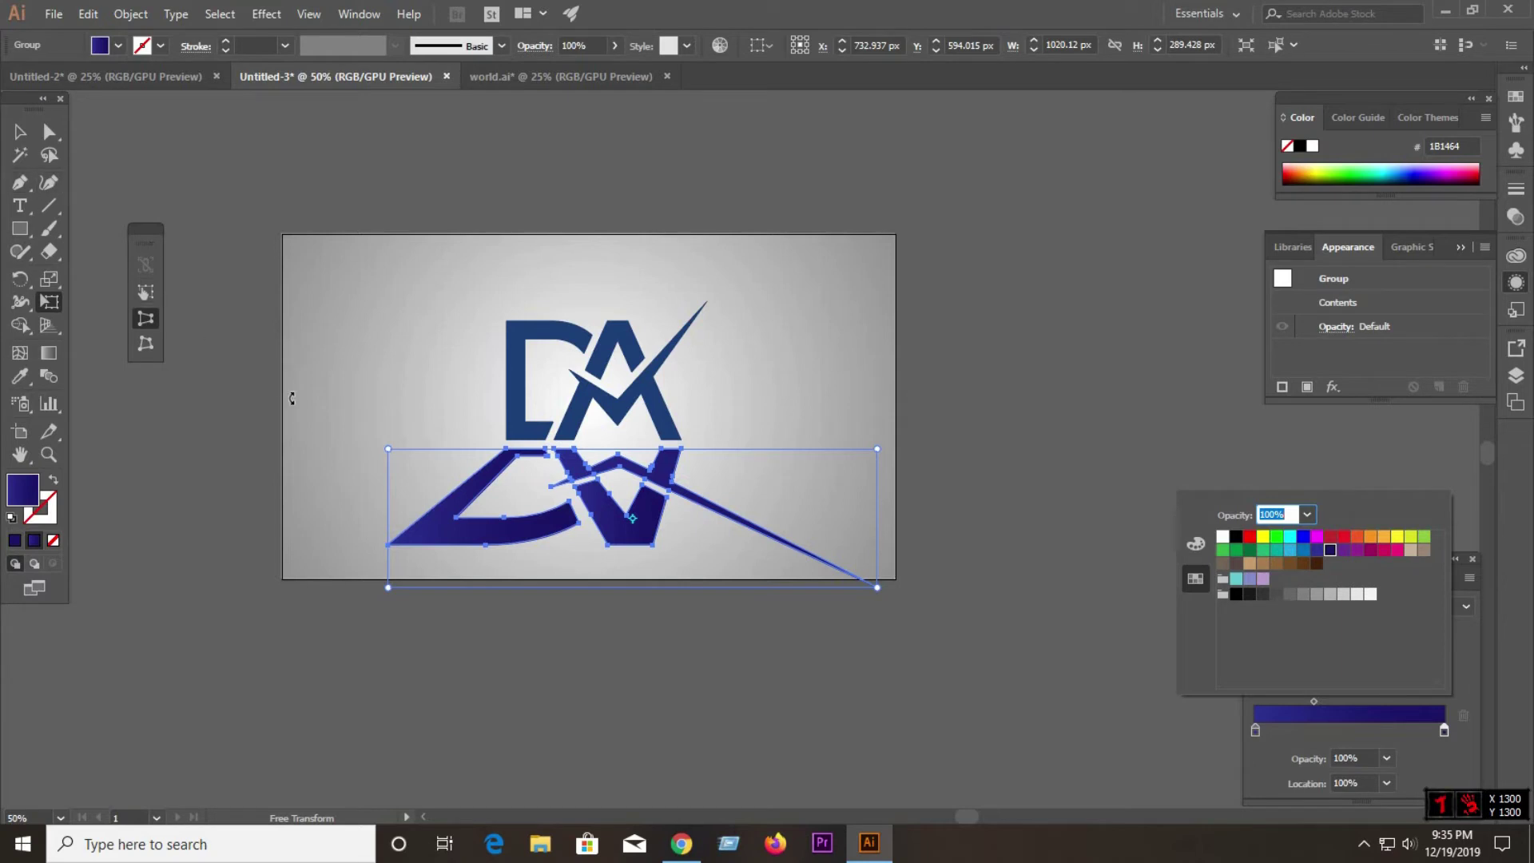
{"action": "left_click", "coordinate": [387, 281]}
{"action": "left_click_drag", "start_coordinate": [386, 280], "coordinate": [392, 278]}
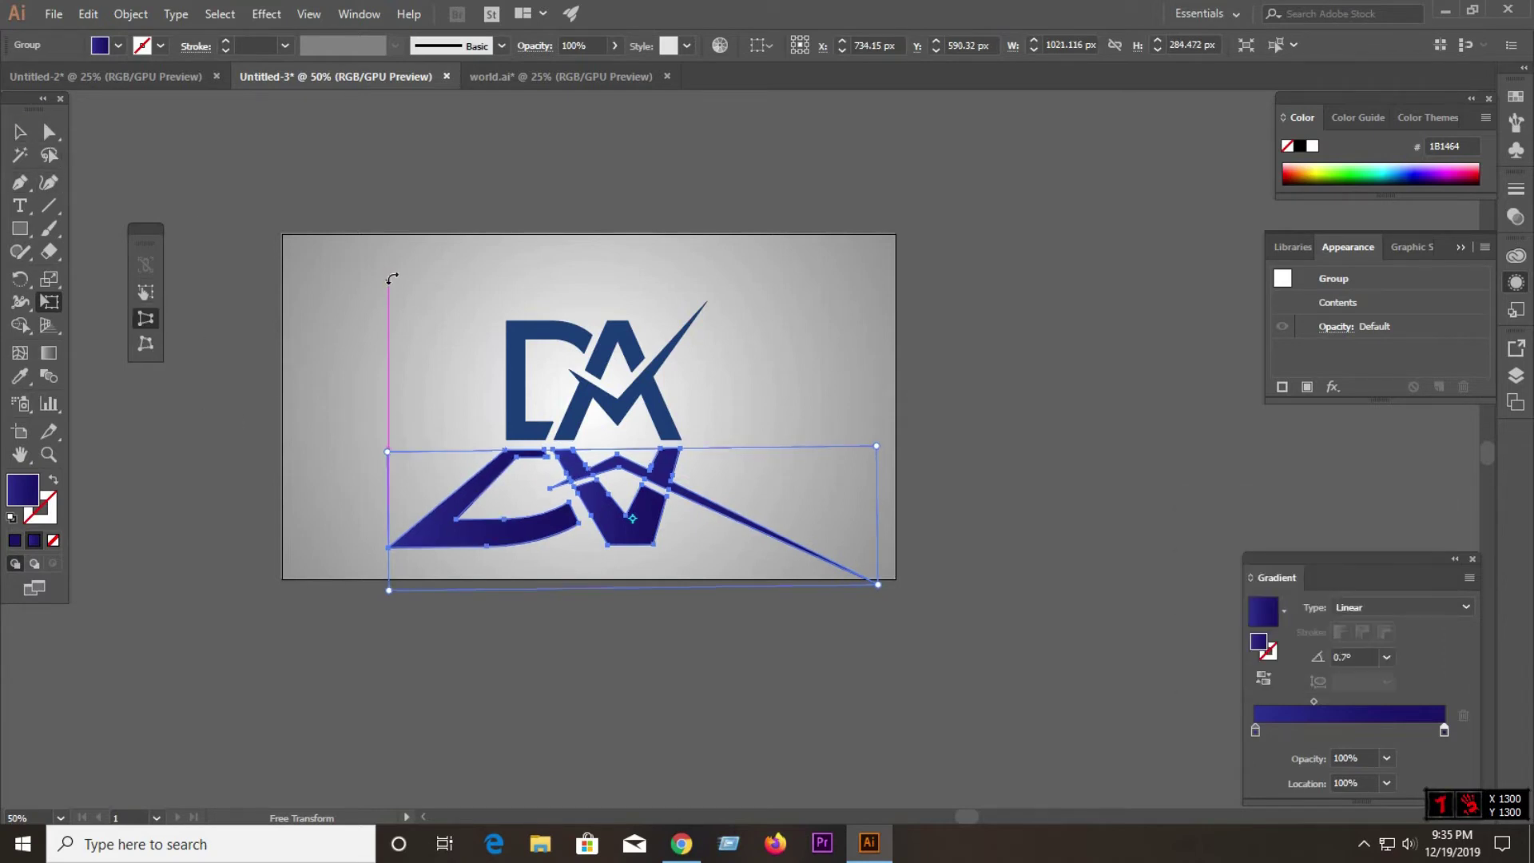
Step: Set the left gradient stop to 0% opacity and move the midpoint further right
{"action": "left_click", "coordinate": [20, 132]}
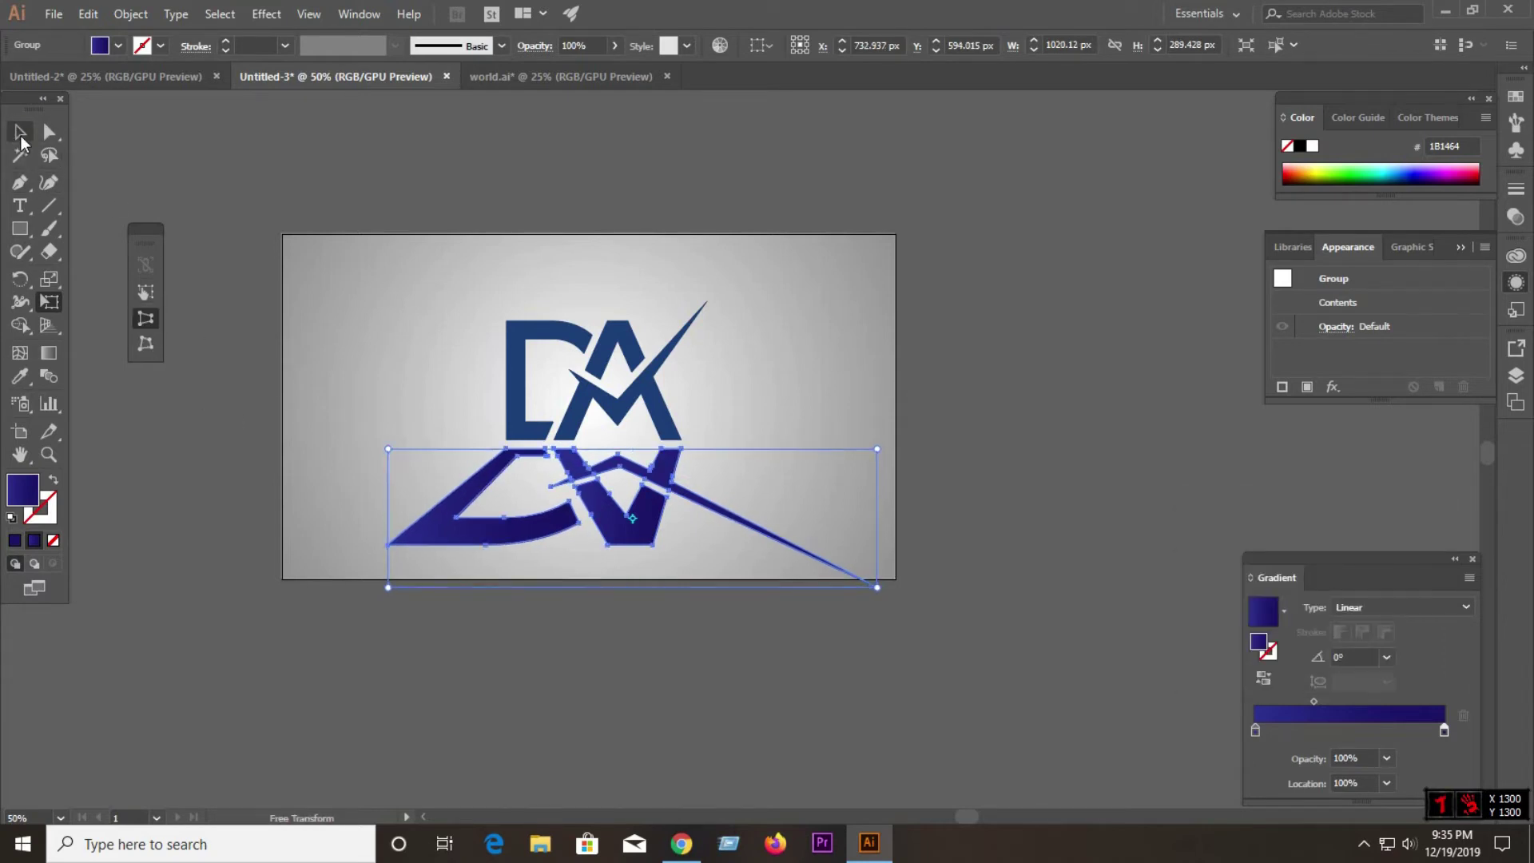
{"action": "left_click", "coordinate": [338, 259]}
{"action": "left_click", "coordinate": [588, 520]}
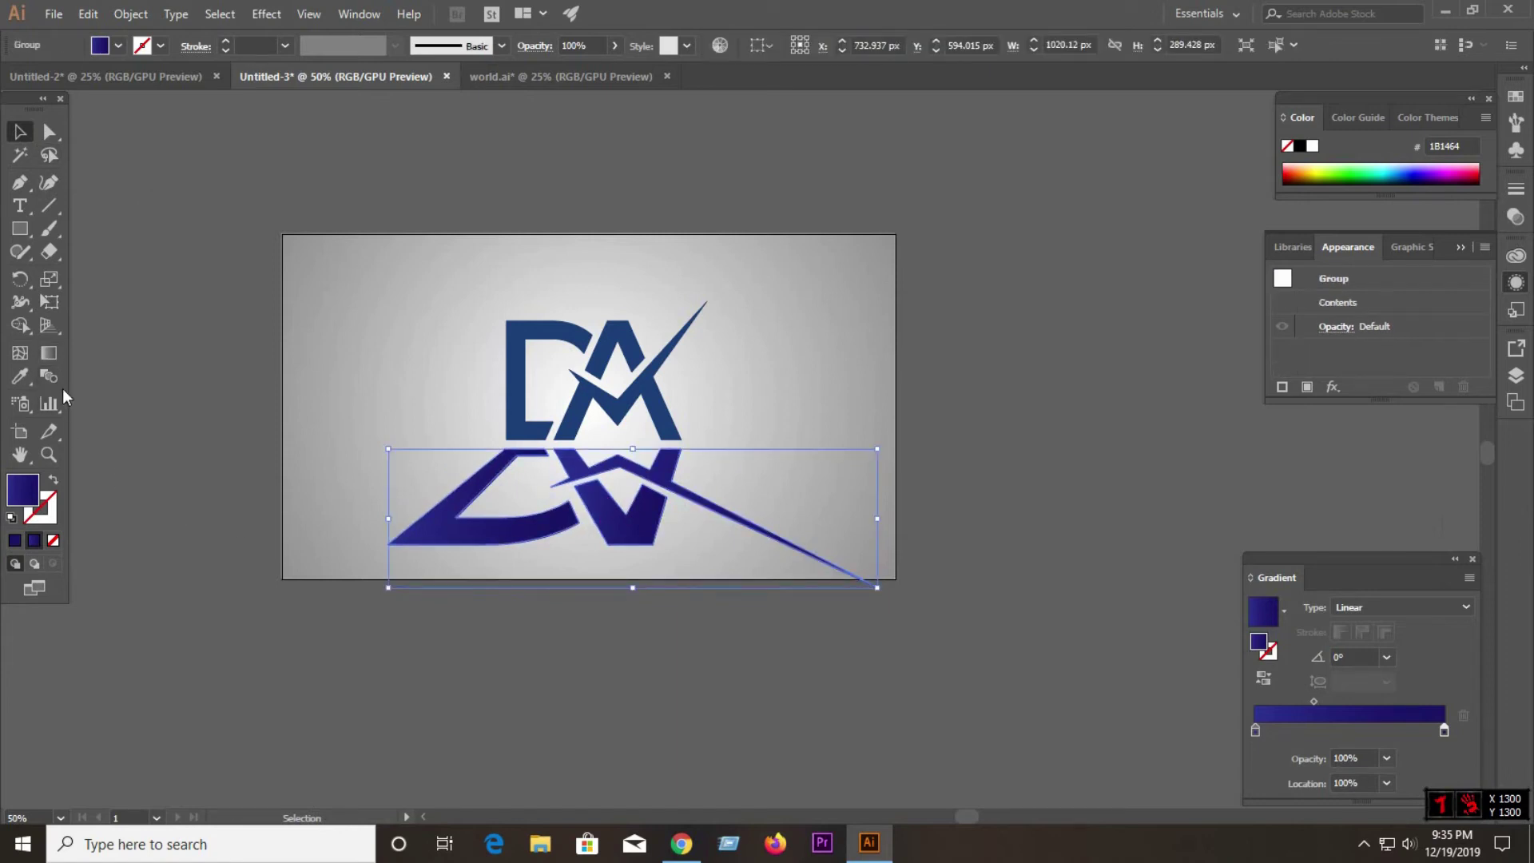
{"action": "left_click", "coordinate": [1253, 732]}
{"action": "left_click", "coordinate": [1387, 759]}
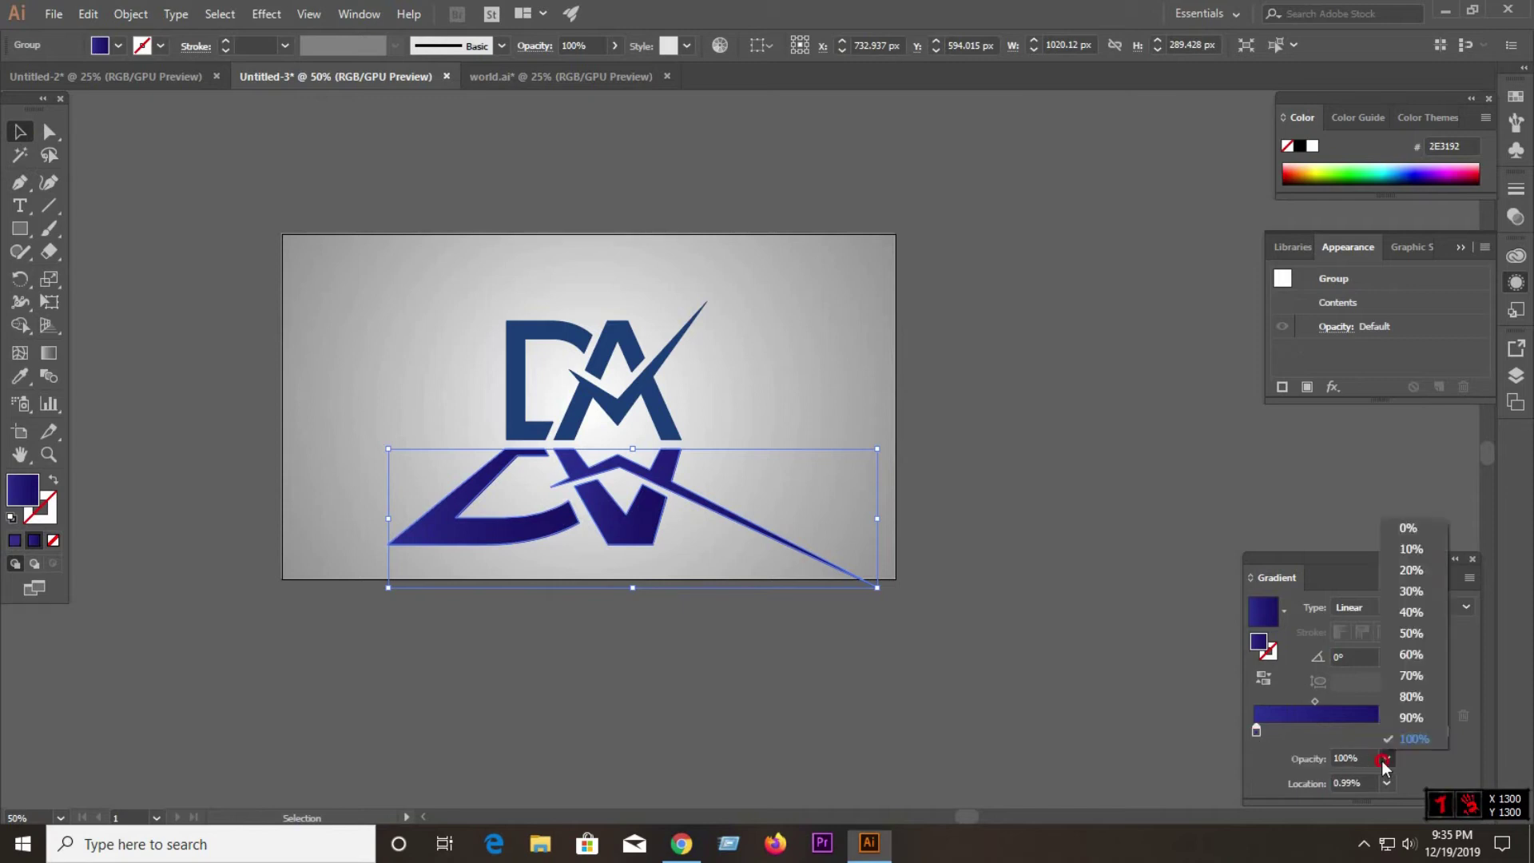
{"action": "left_click", "coordinate": [1407, 528]}
{"action": "left_click", "coordinate": [1037, 445]}
{"action": "left_click", "coordinate": [683, 500]}
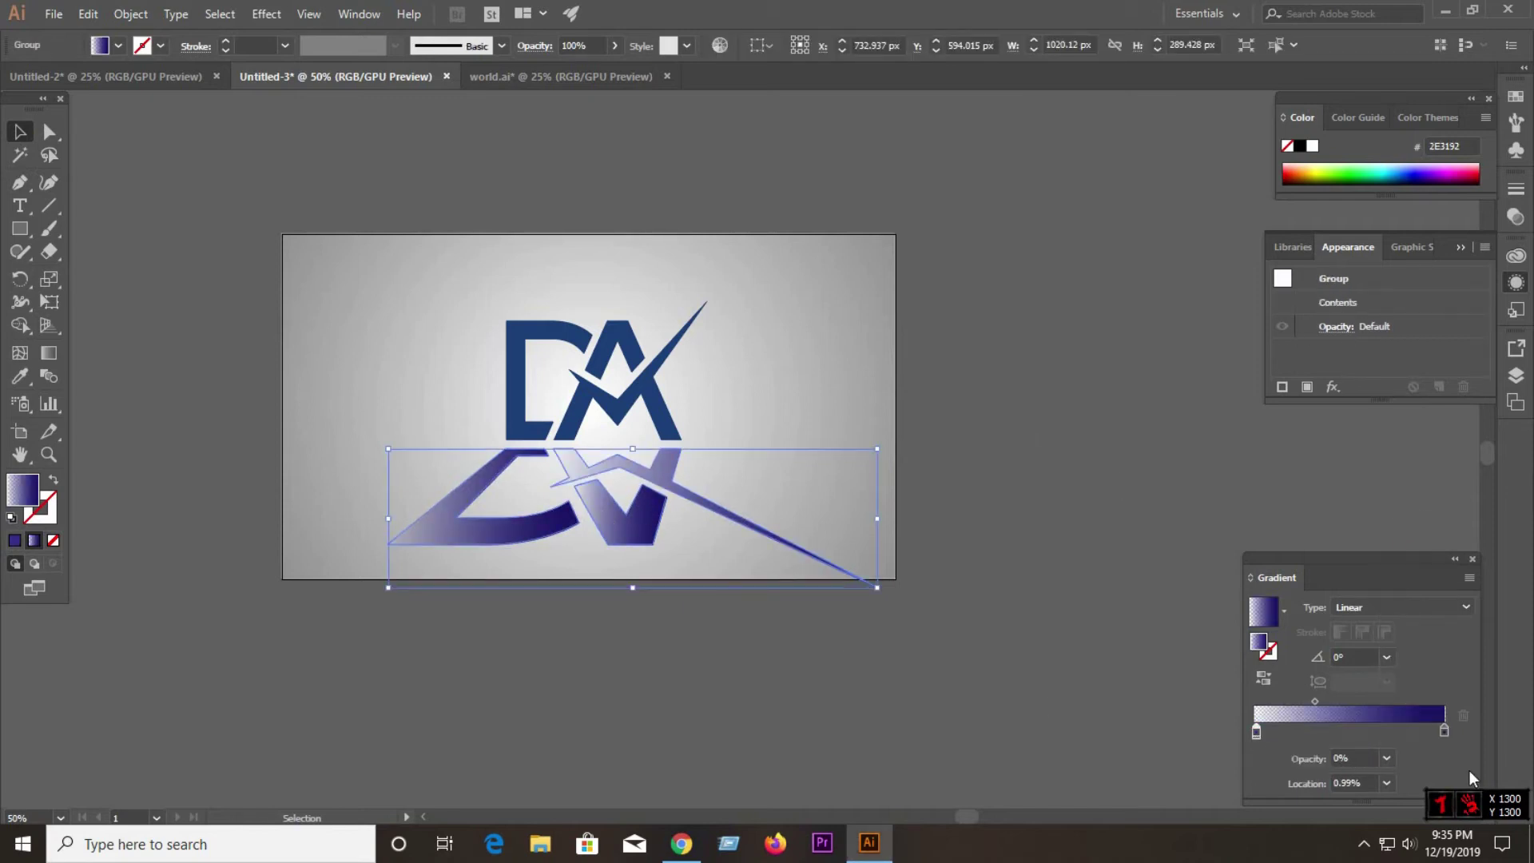
{"action": "left_click_drag", "start_coordinate": [1316, 702], "coordinate": [1407, 703]}
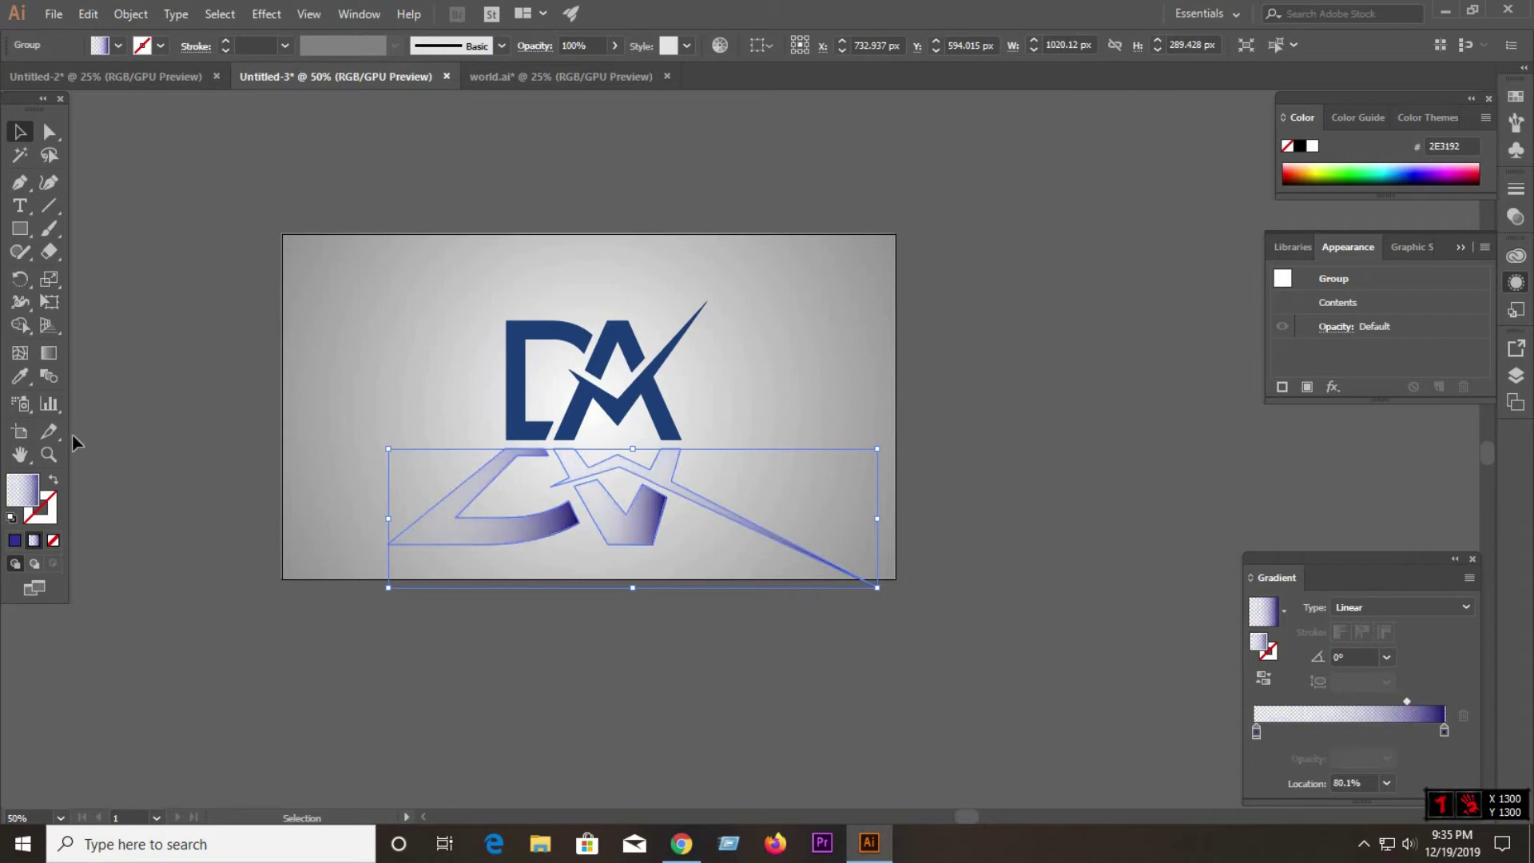
{"action": "left_click", "coordinate": [48, 352]}
Step: Drag the reflection's gradient from -25.5° around to about -161.2°
{"action": "left_click_drag", "start_coordinate": [389, 436], "coordinate": [988, 706]}
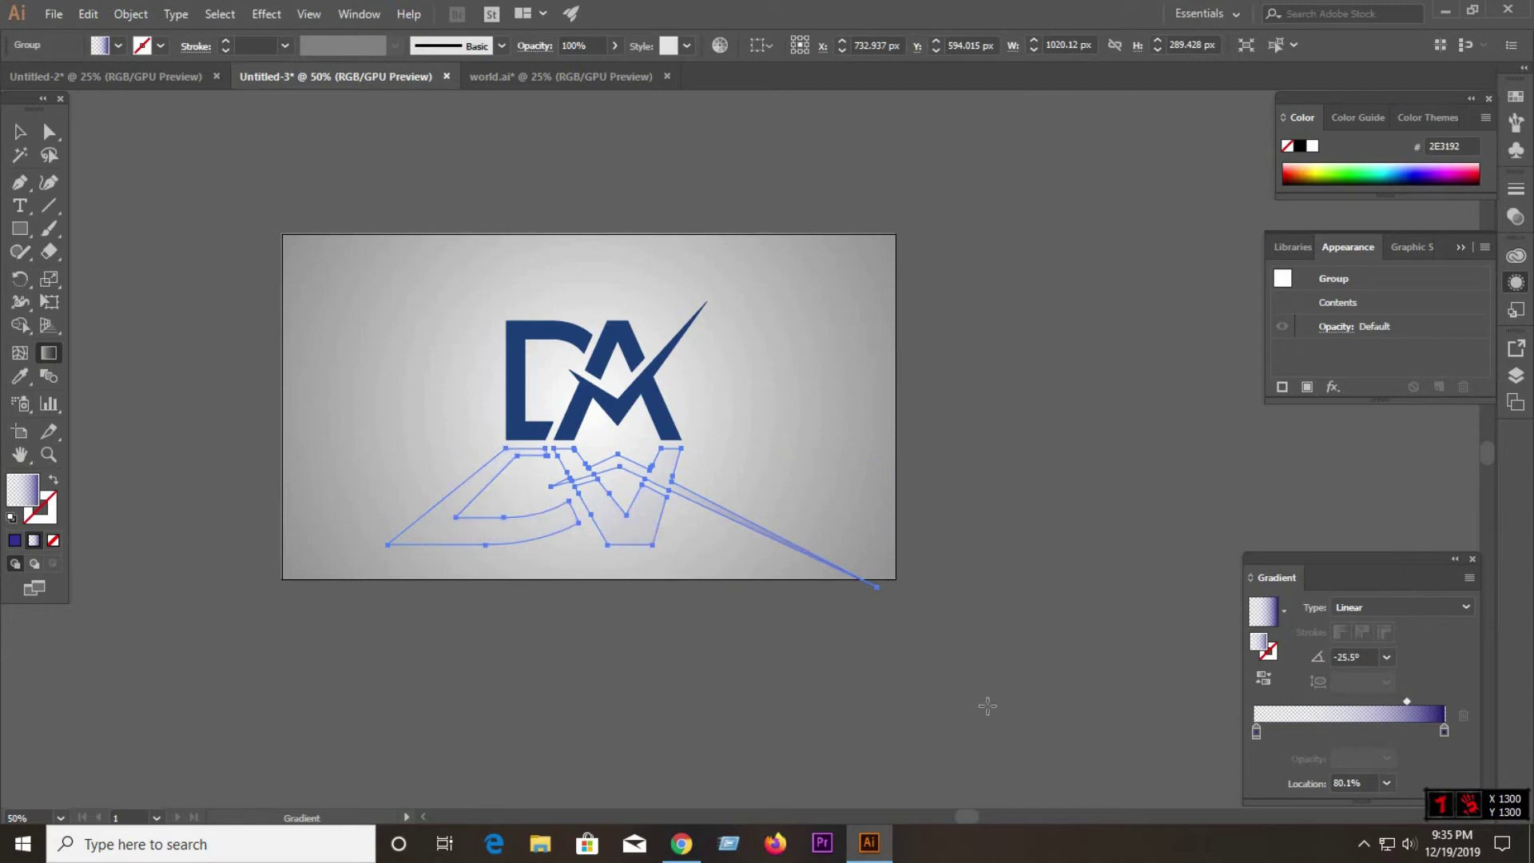
{"action": "left_click", "coordinate": [20, 132]}
{"action": "left_click", "coordinate": [228, 315]}
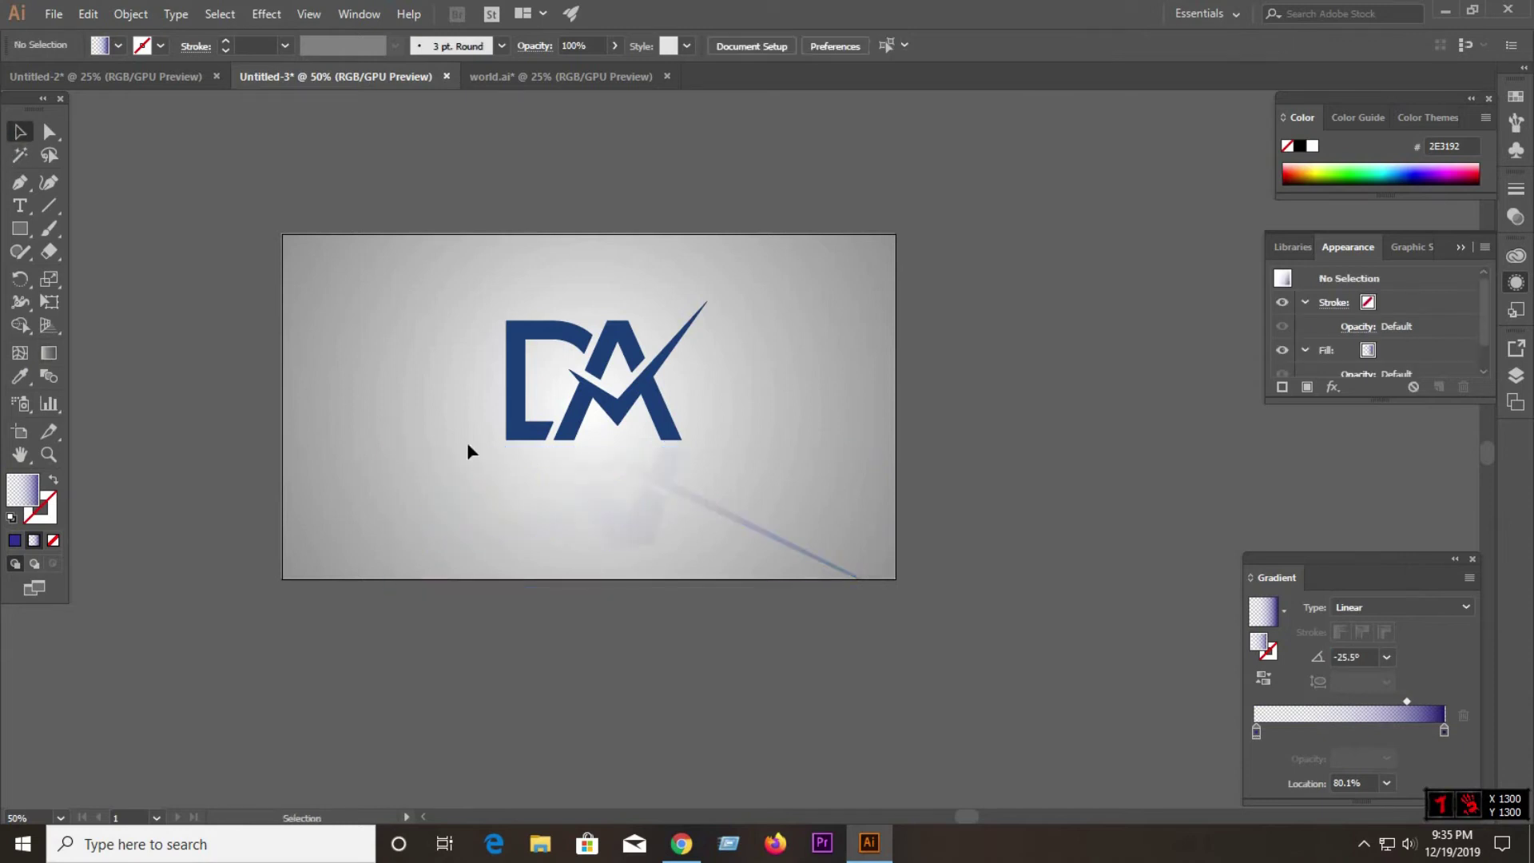
{"action": "left_click", "coordinate": [644, 539]}
{"action": "key", "text": "g"}
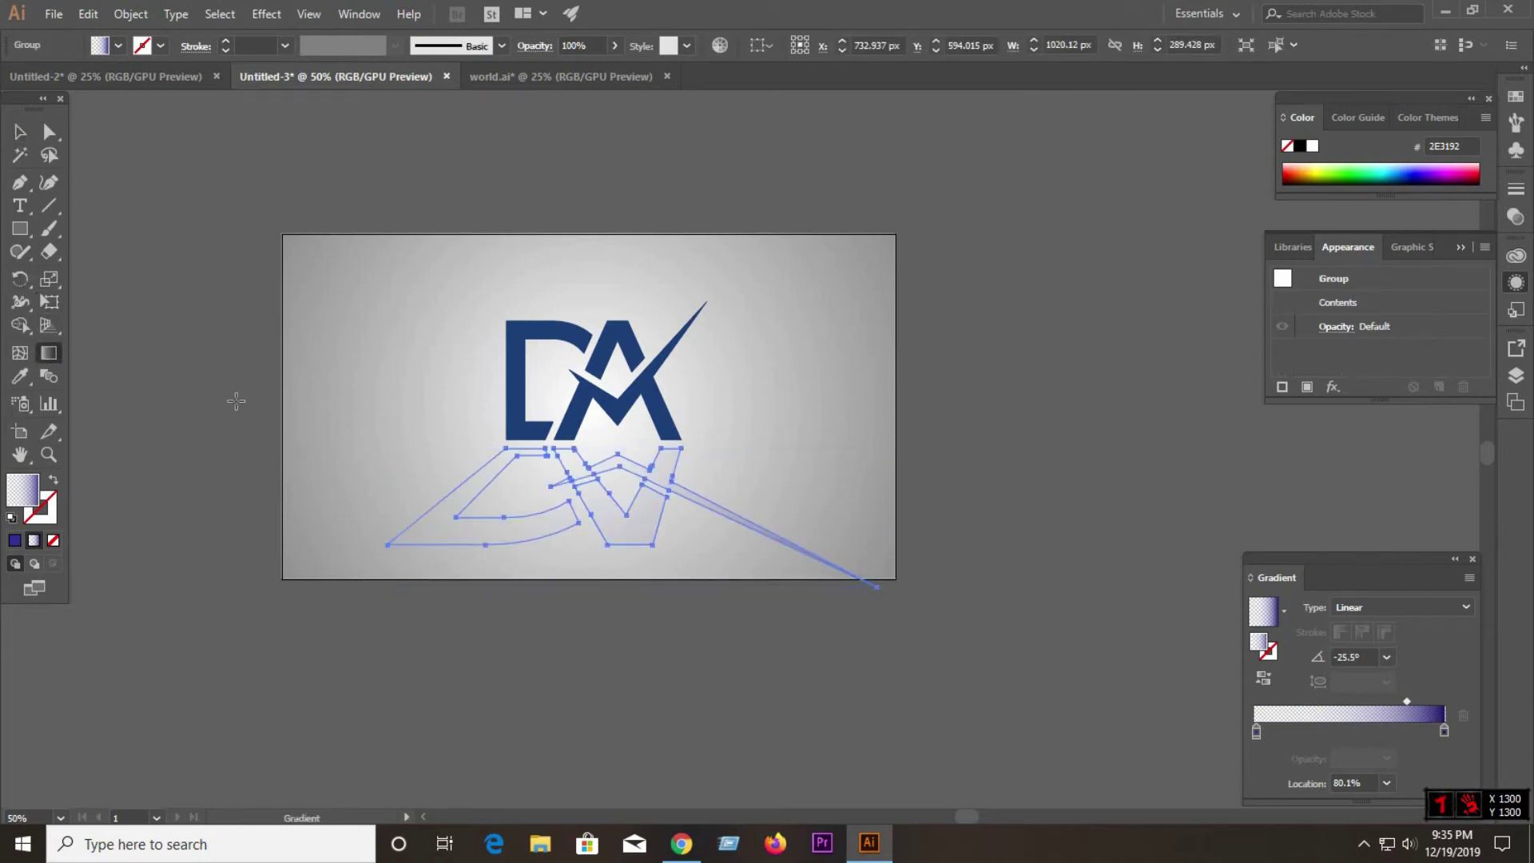
{"action": "left_click_drag", "start_coordinate": [743, 449], "coordinate": [266, 570]}
{"action": "left_click_drag", "start_coordinate": [732, 457], "coordinate": [460, 631]}
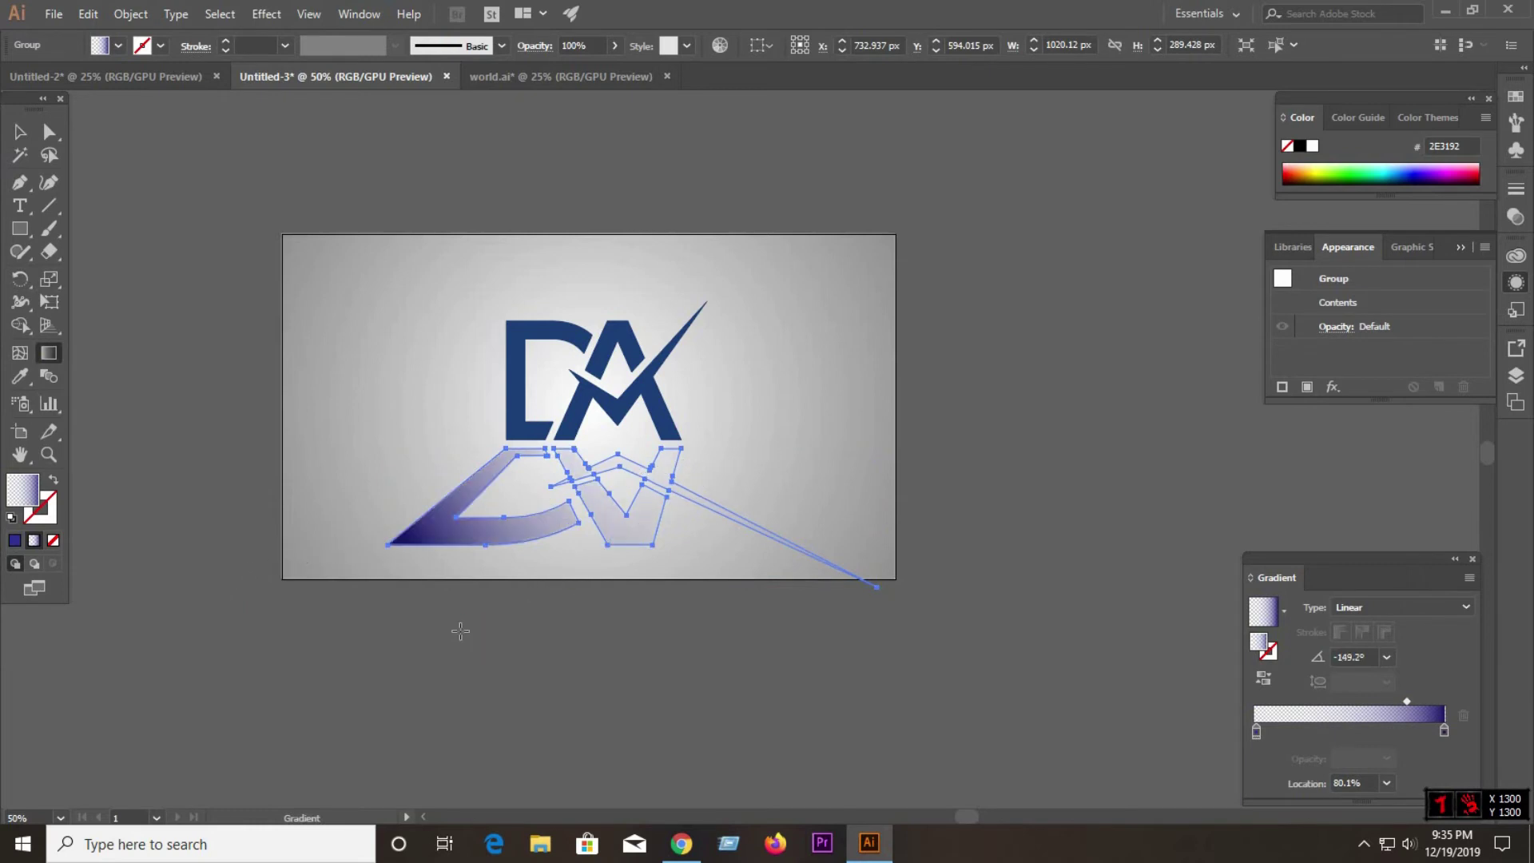
{"action": "left_click_drag", "start_coordinate": [792, 432], "coordinate": [364, 548]}
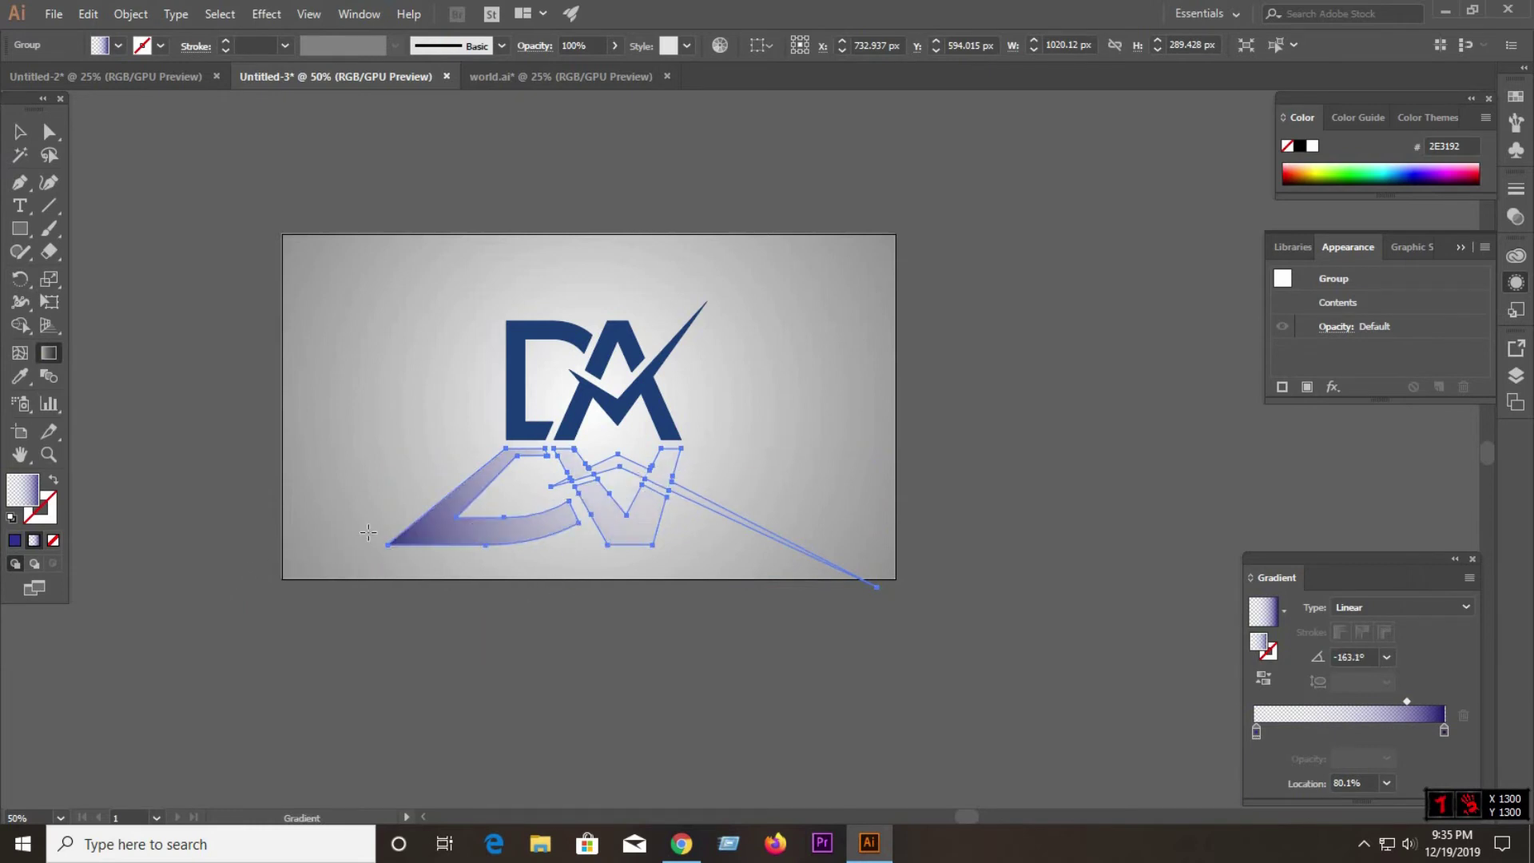
{"action": "left_click_drag", "start_coordinate": [685, 453], "coordinate": [384, 555]}
Step: Re-aim the reflection's gradient to -72.8° so it darkens toward the bottom
{"action": "left_click", "coordinate": [20, 132]}
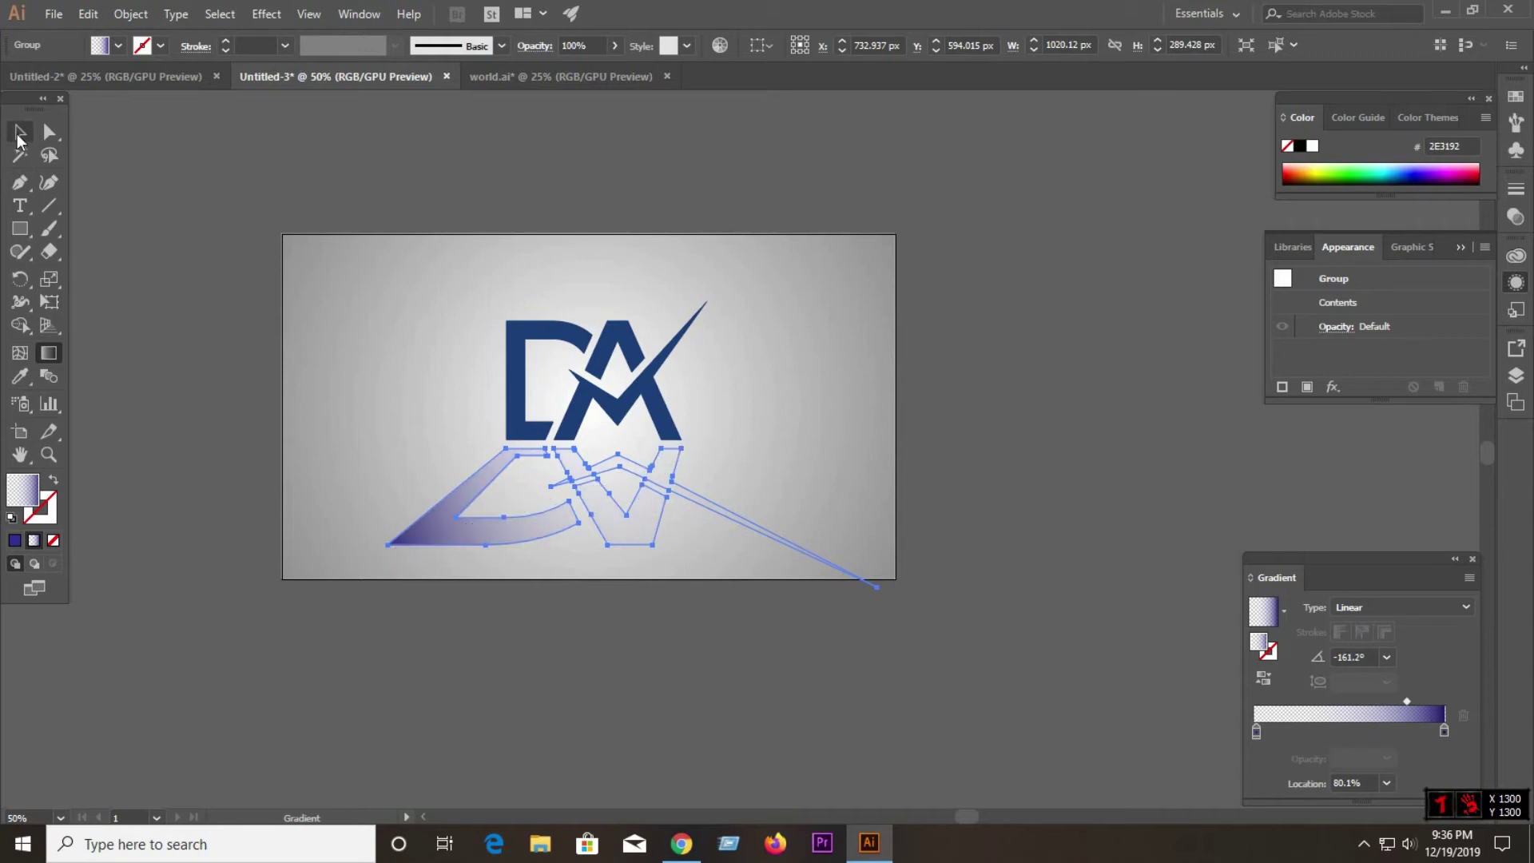
{"action": "left_click", "coordinate": [223, 323]}
{"action": "left_click", "coordinate": [602, 523]}
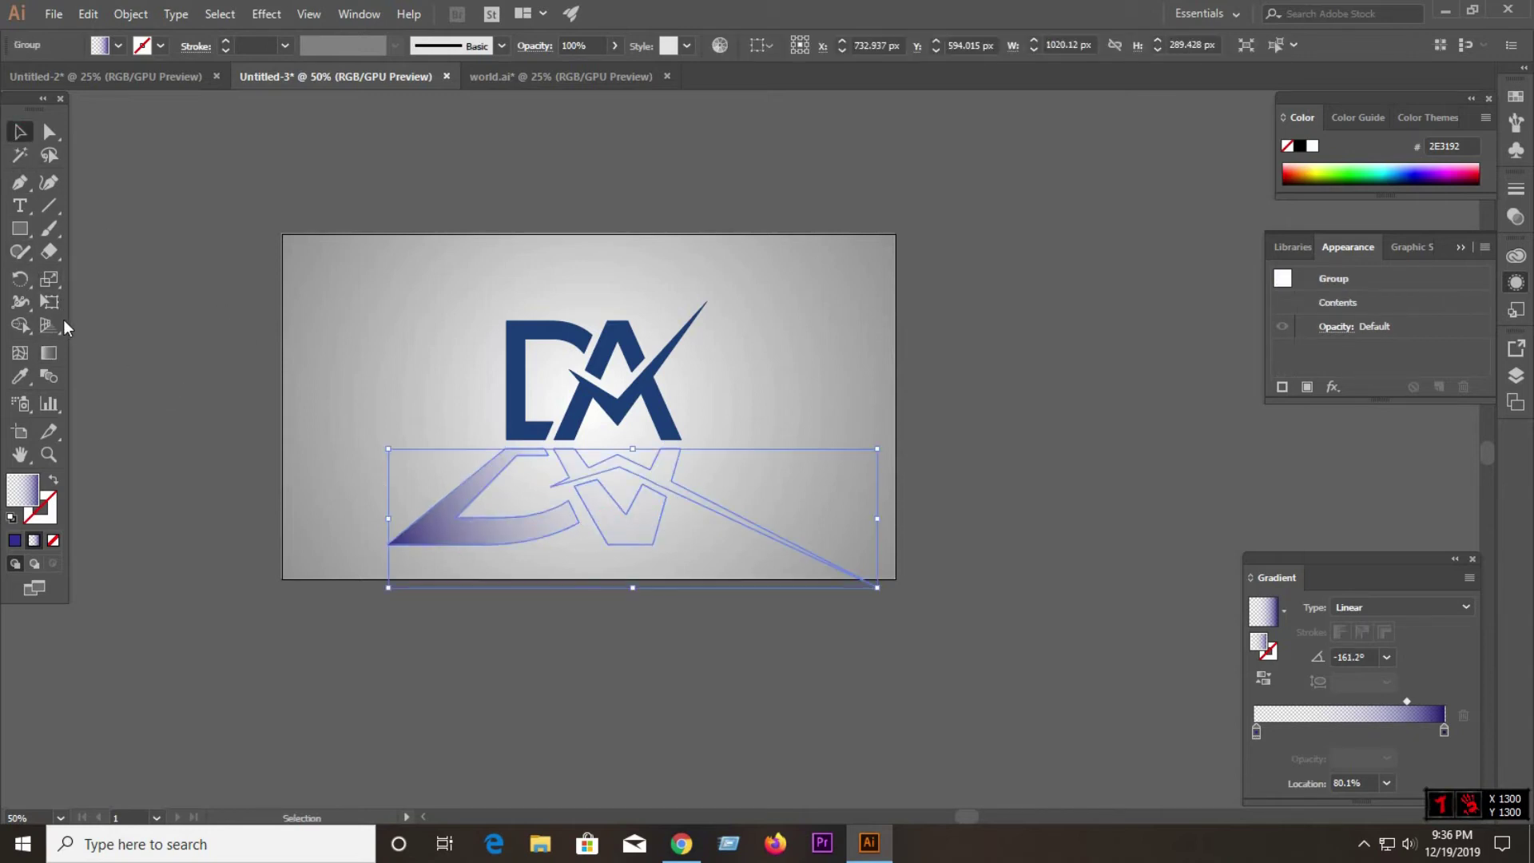
{"action": "left_click", "coordinate": [51, 357]}
{"action": "left_click_drag", "start_coordinate": [587, 448], "coordinate": [683, 692]}
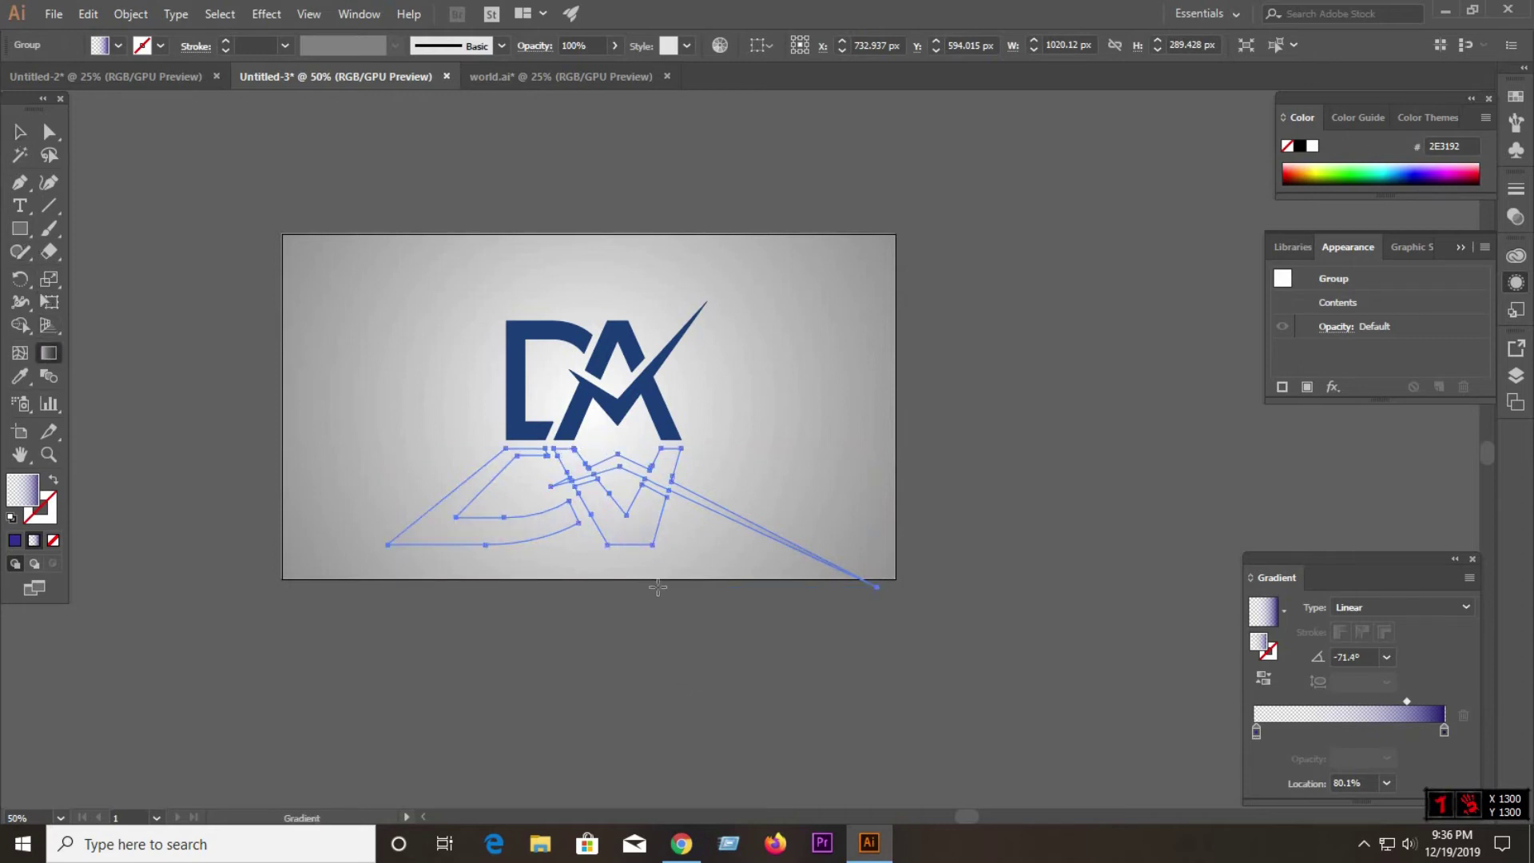
{"action": "left_click_drag", "start_coordinate": [431, 380], "coordinate": [510, 538]}
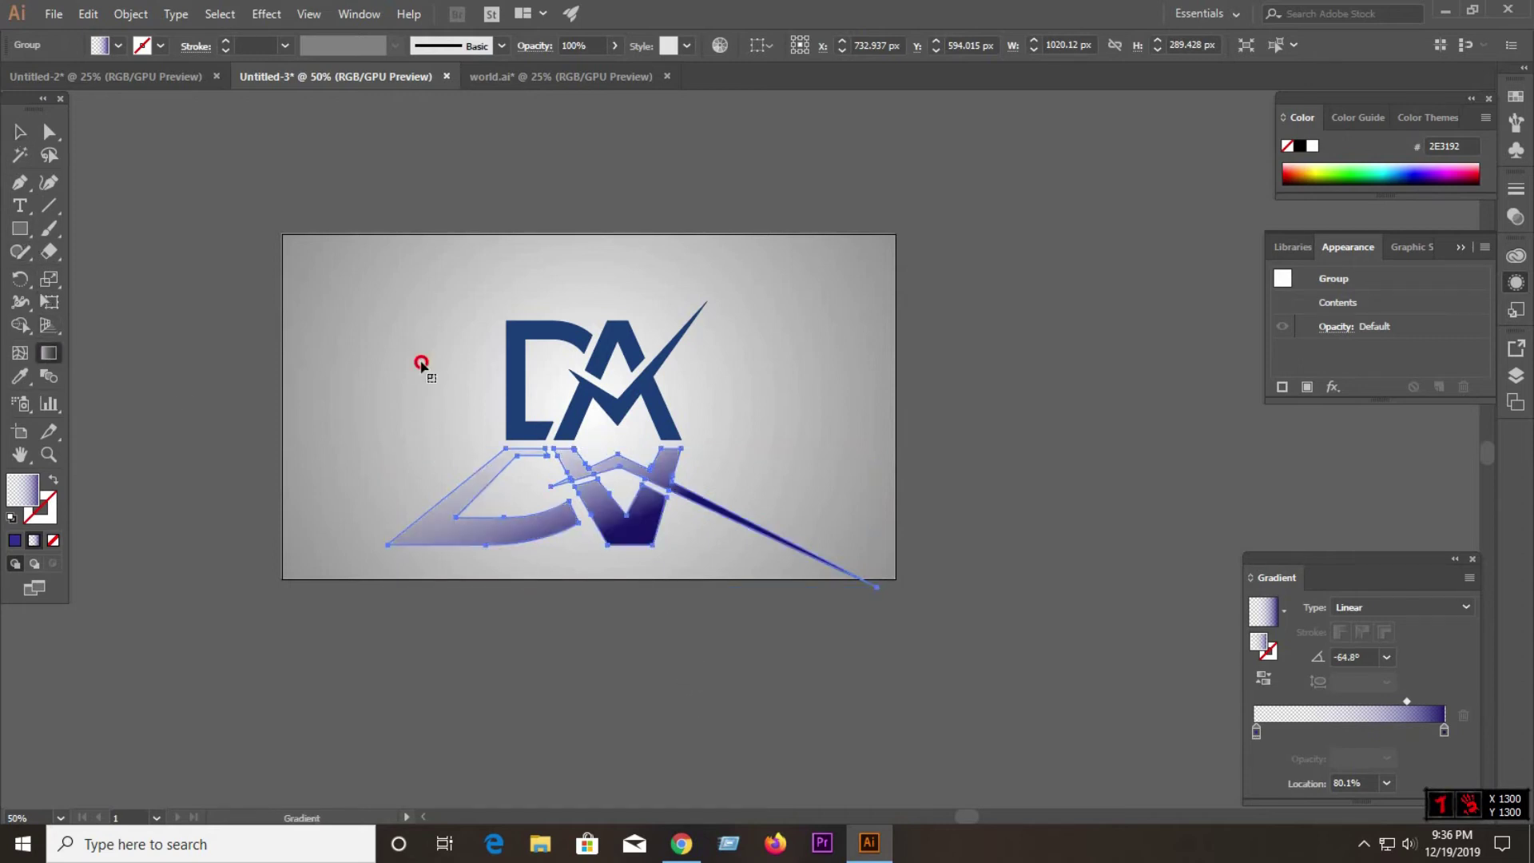
{"action": "left_click_drag", "start_coordinate": [421, 364], "coordinate": [516, 621]}
{"action": "key", "text": "v"}
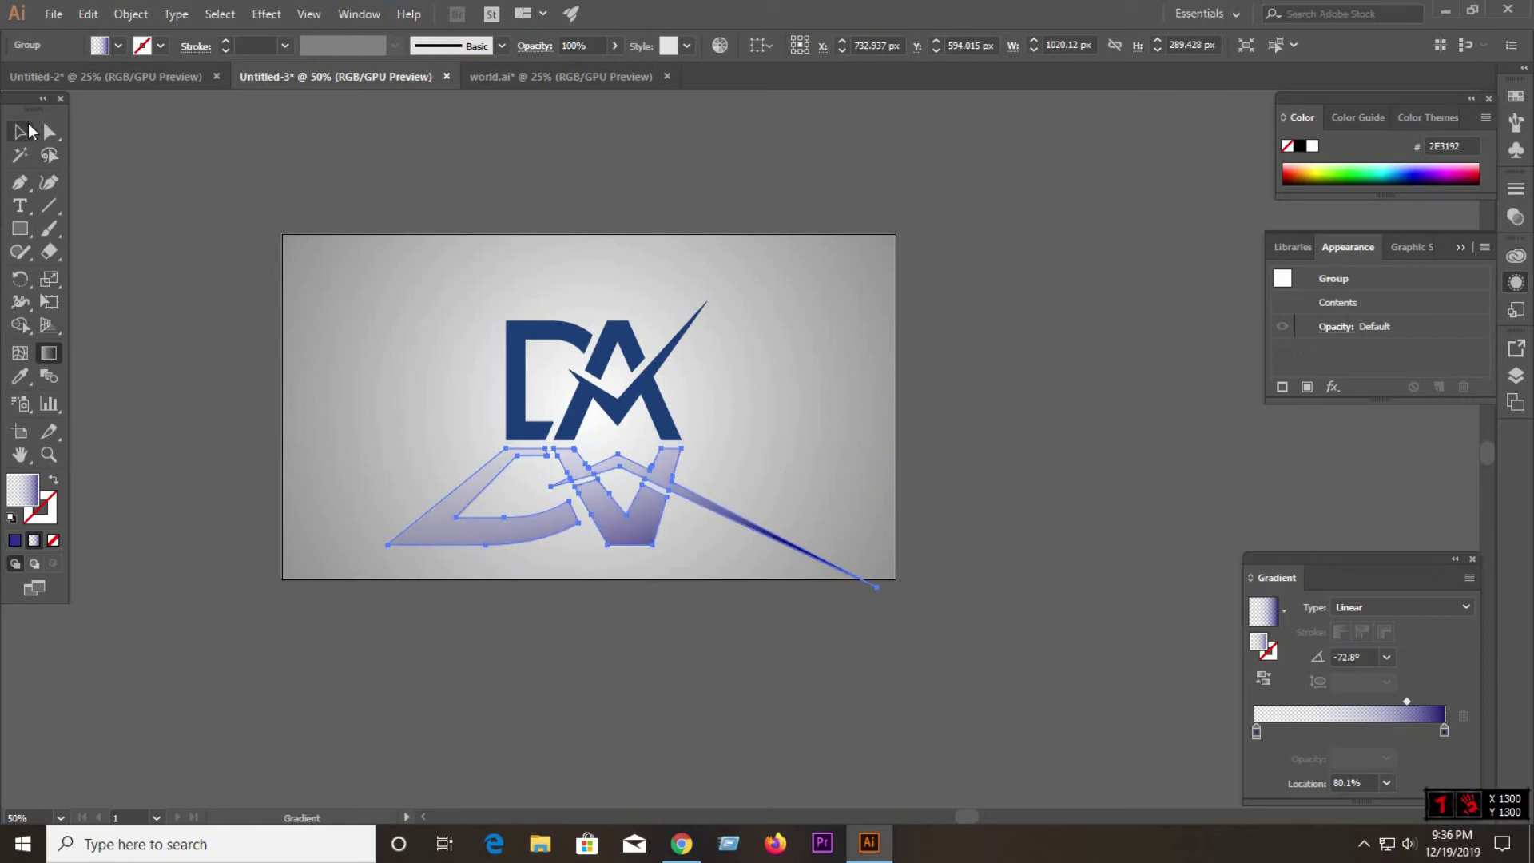
{"action": "left_click", "coordinate": [223, 331]}
Step: Lower the reflection group's opacity to 38%
{"action": "left_click", "coordinate": [626, 531]}
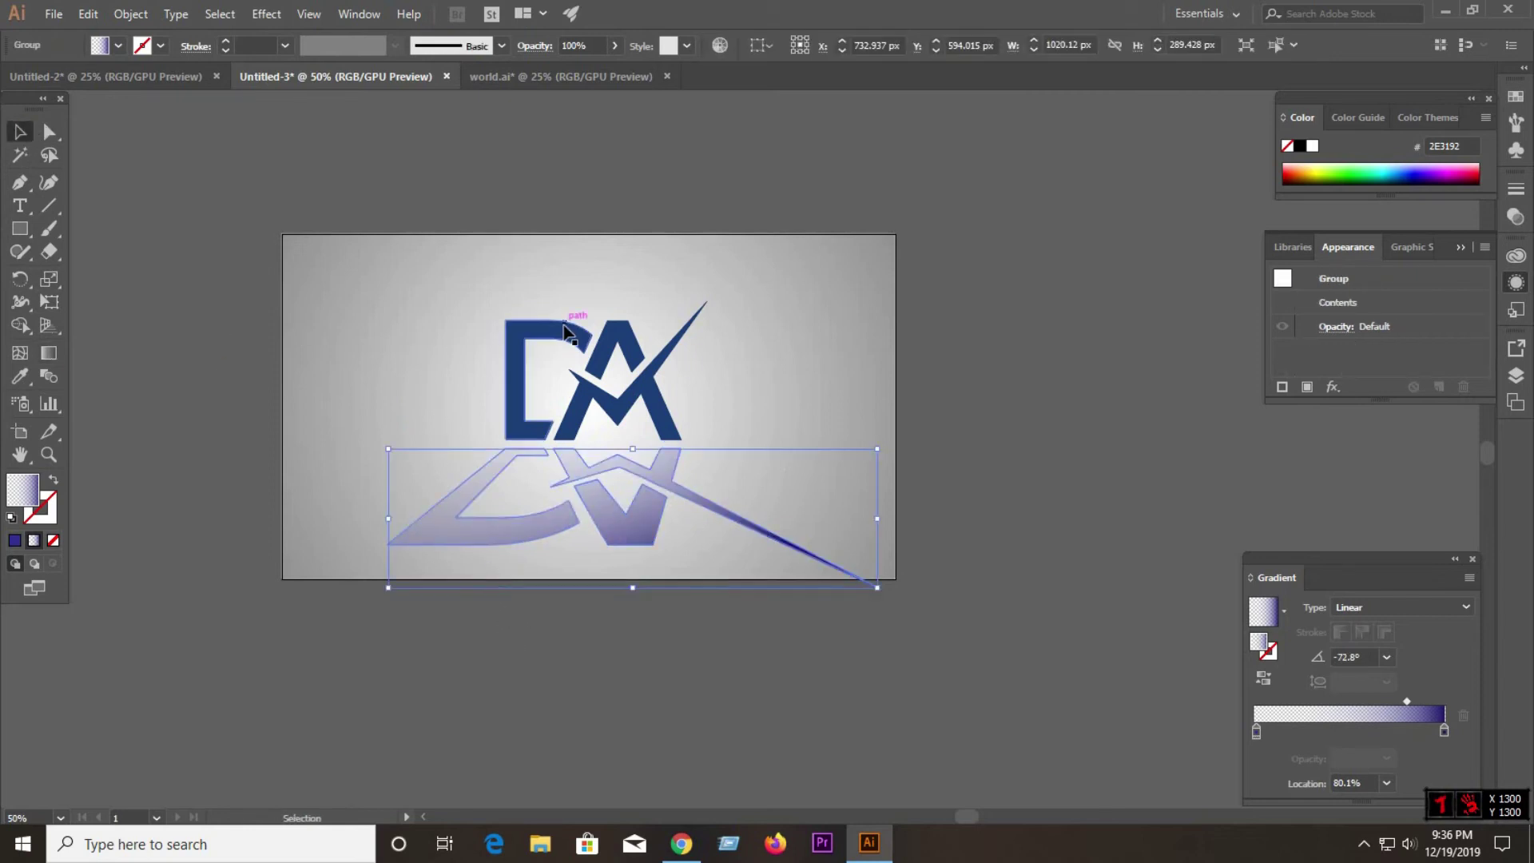
{"action": "left_click", "coordinate": [592, 46]}
{"action": "key", "text": "Down"}
{"action": "key", "text": "Down"}
{"action": "key", "text": "Down"}
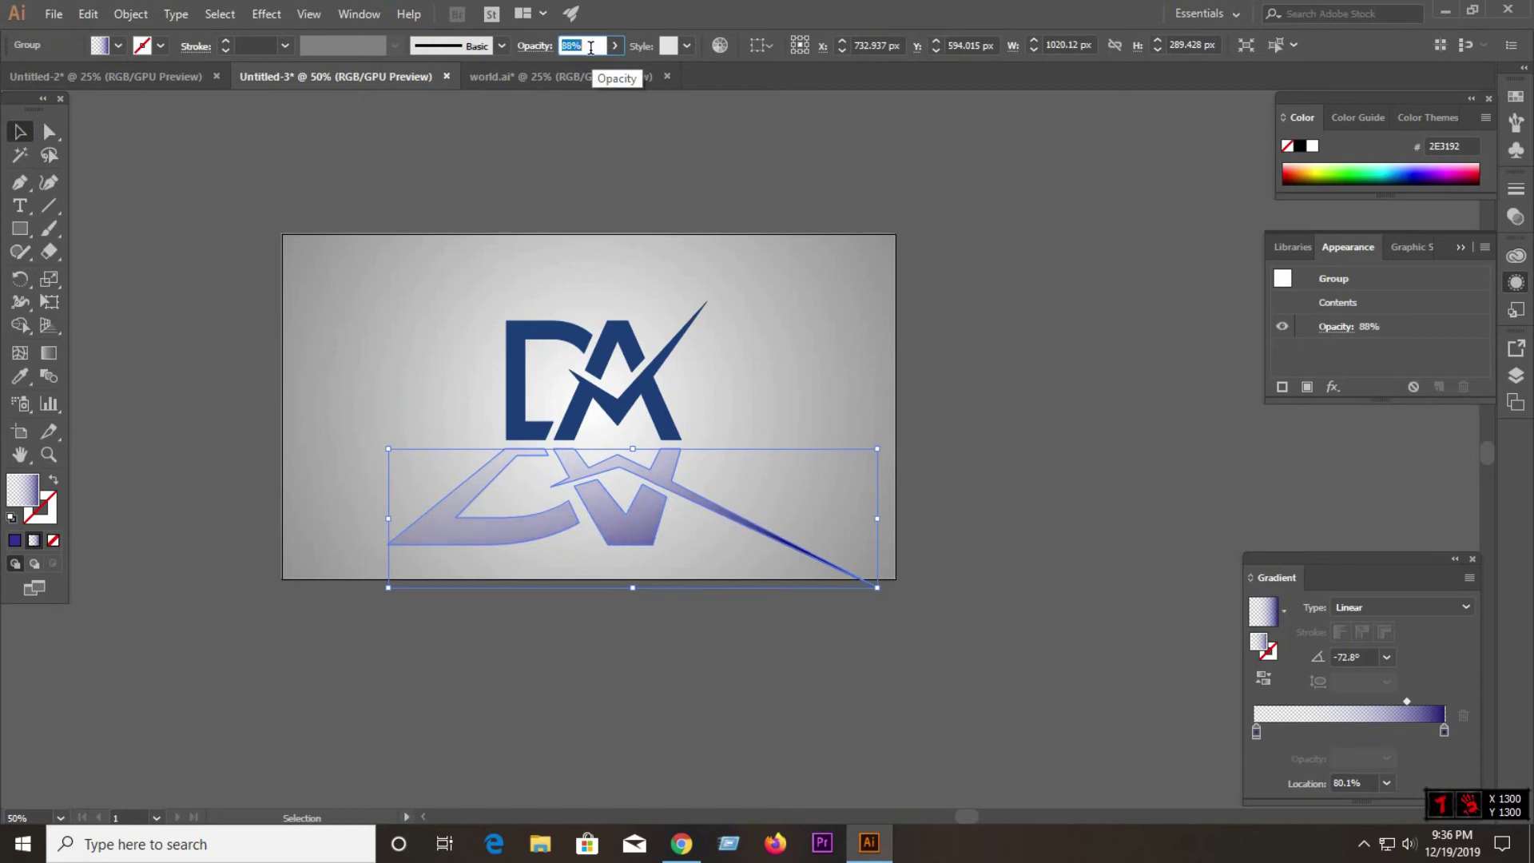
{"action": "left_click", "coordinate": [376, 412]}
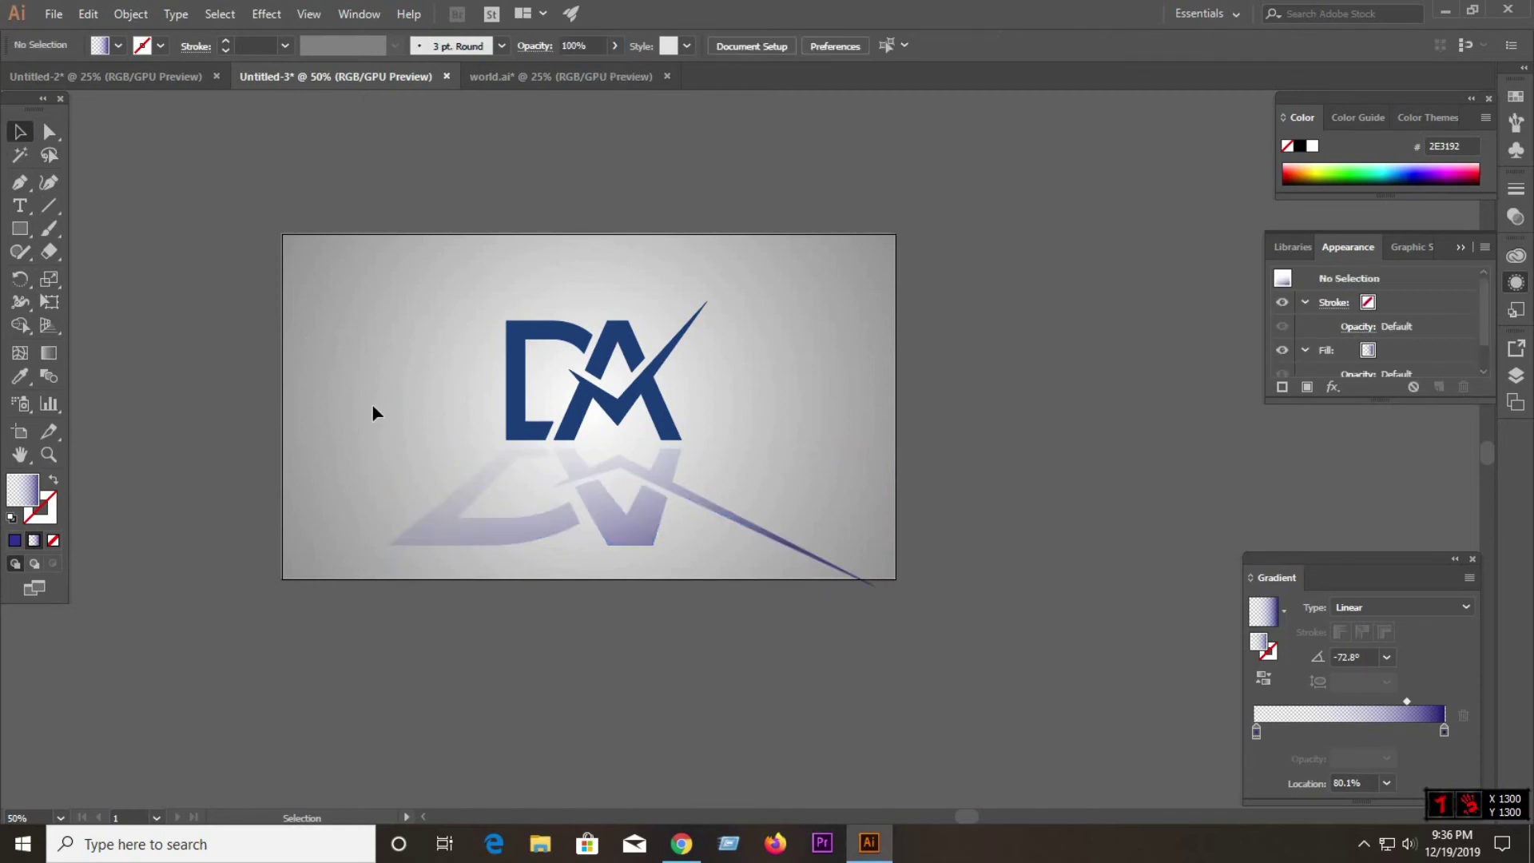
{"action": "left_click", "coordinate": [649, 531]}
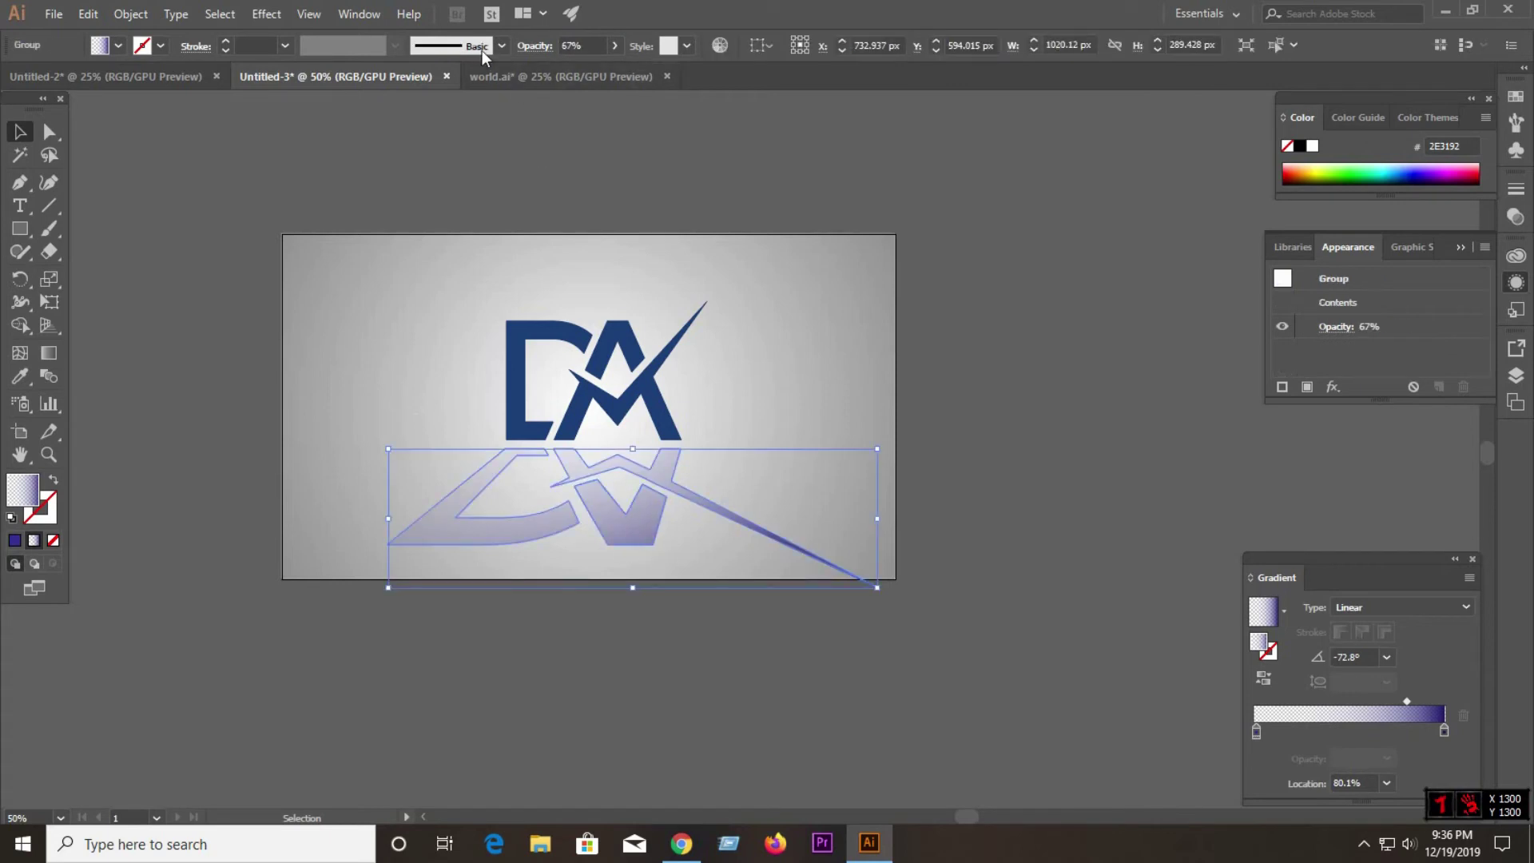
{"action": "left_click", "coordinate": [580, 46]}
{"action": "key", "text": "Return"}
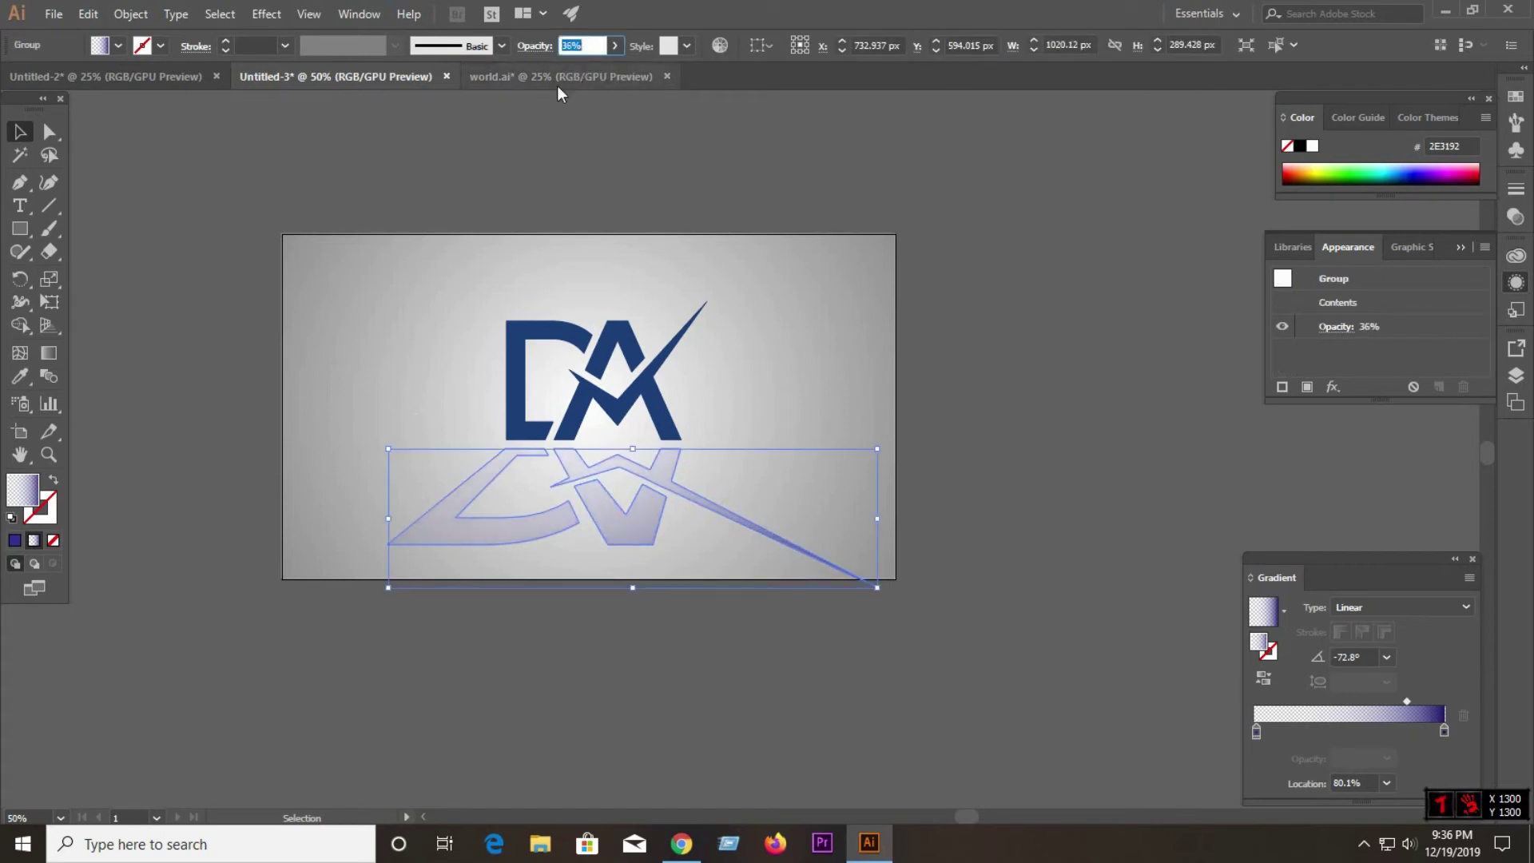
{"action": "left_click", "coordinate": [272, 316]}
Step: Move the reflection about 13 px lower and bring the DA logo down just above it
{"action": "left_click_drag", "start_coordinate": [664, 534], "coordinate": [665, 542]}
{"action": "left_click", "coordinate": [827, 631]}
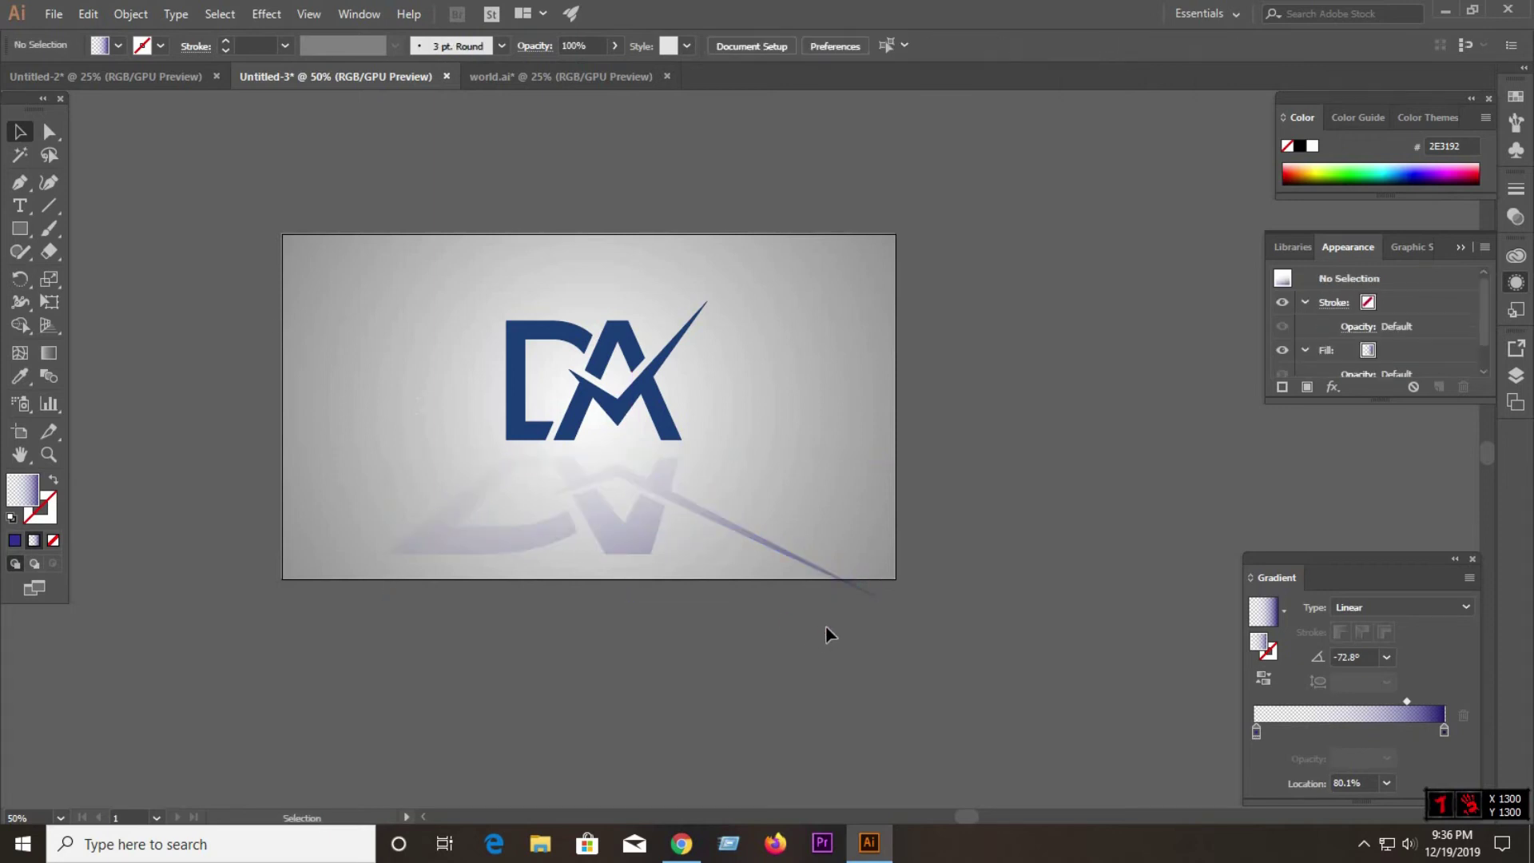
{"action": "key", "text": "ctrl+z"}
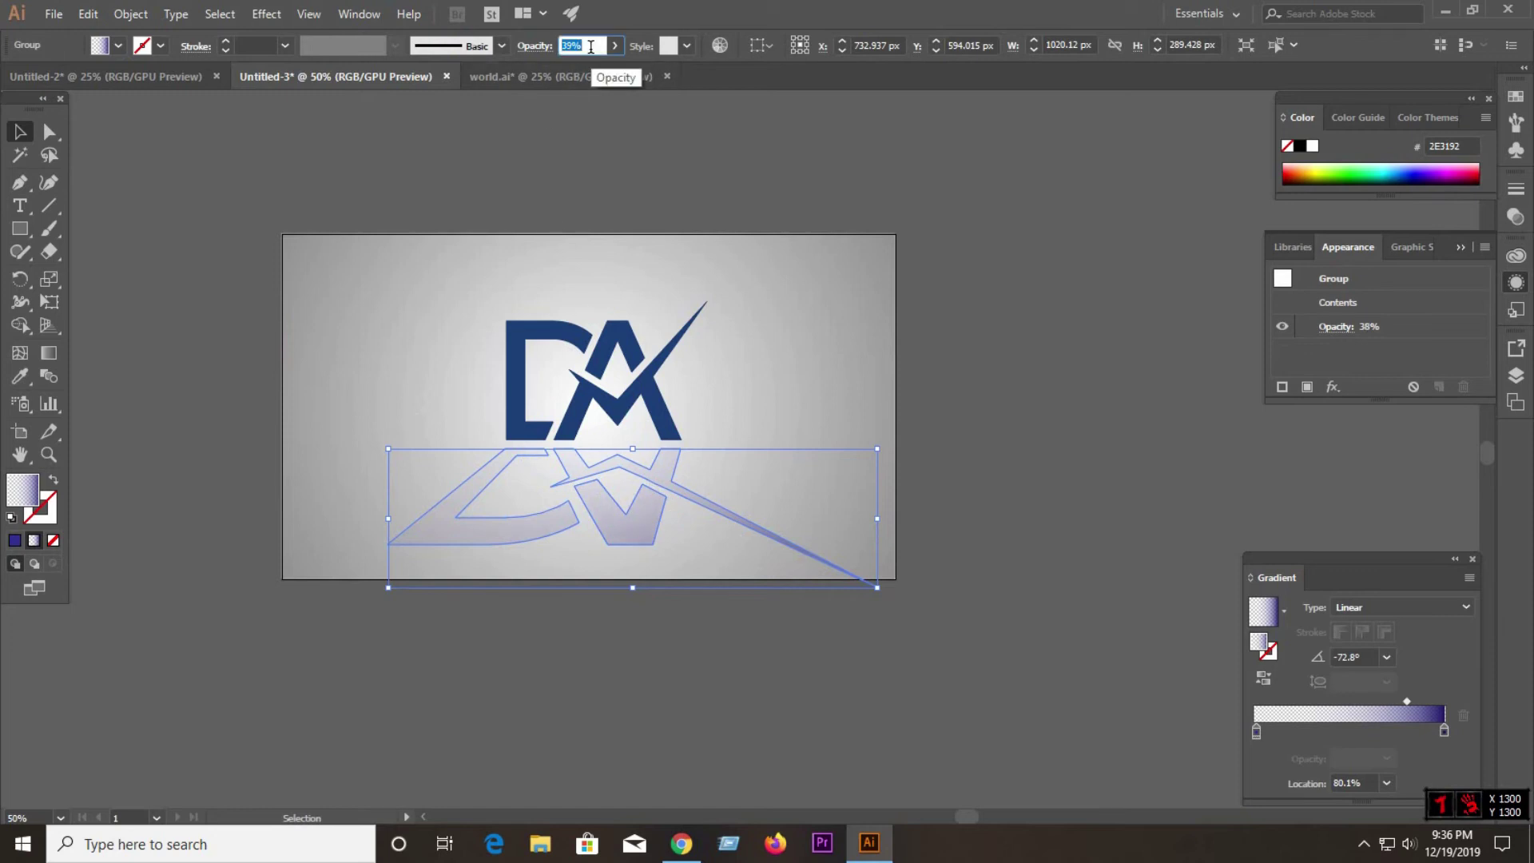
{"action": "left_click", "coordinate": [624, 166]}
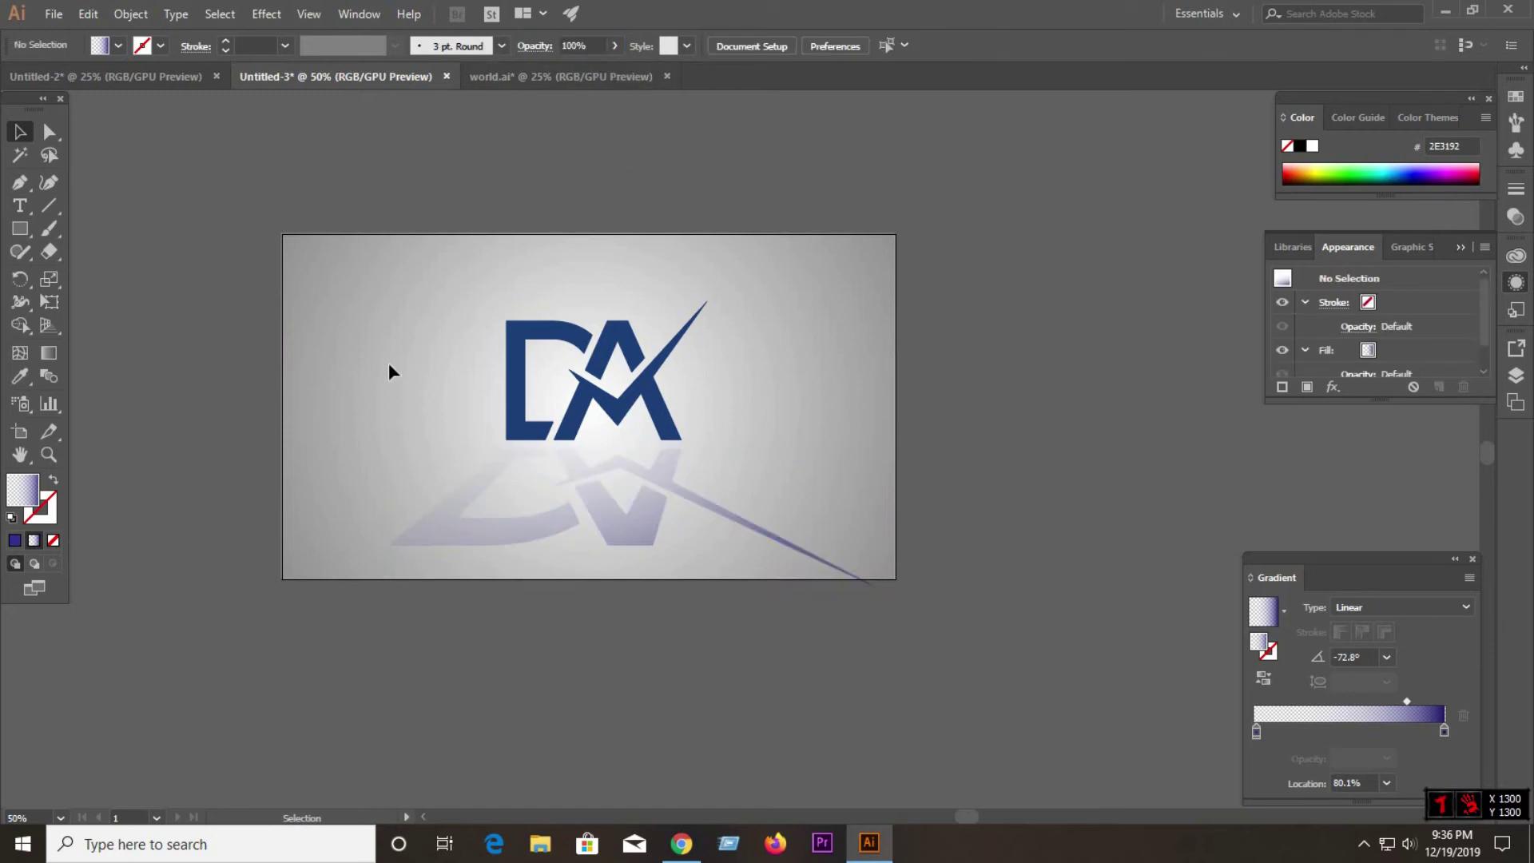
{"action": "left_click", "coordinate": [609, 462]}
{"action": "left_click", "coordinate": [853, 444]}
{"action": "left_click_drag", "start_coordinate": [668, 480], "coordinate": [668, 489]}
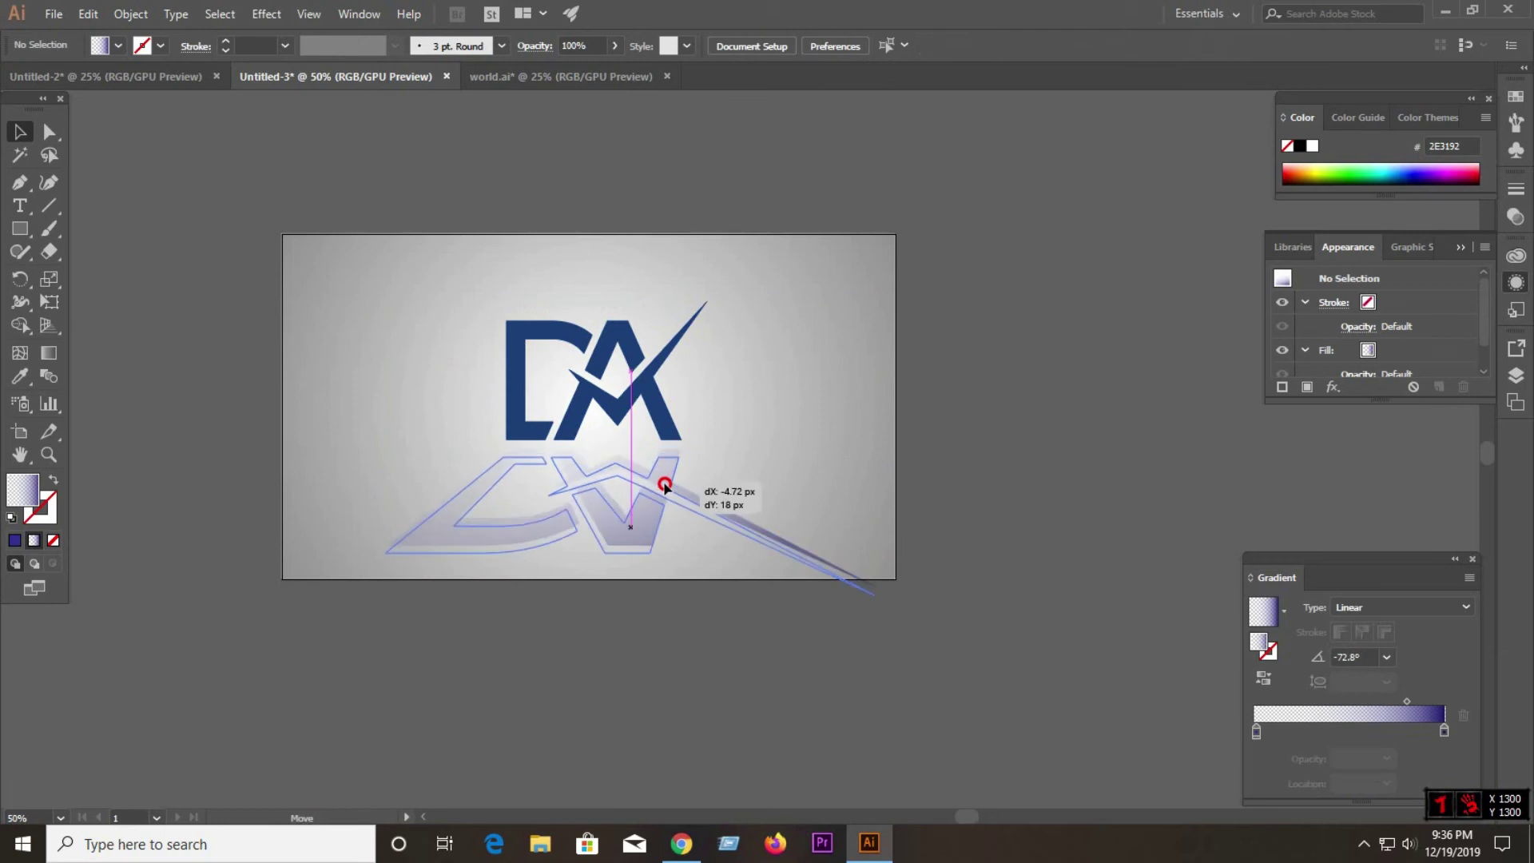
{"action": "left_click", "coordinate": [735, 452]}
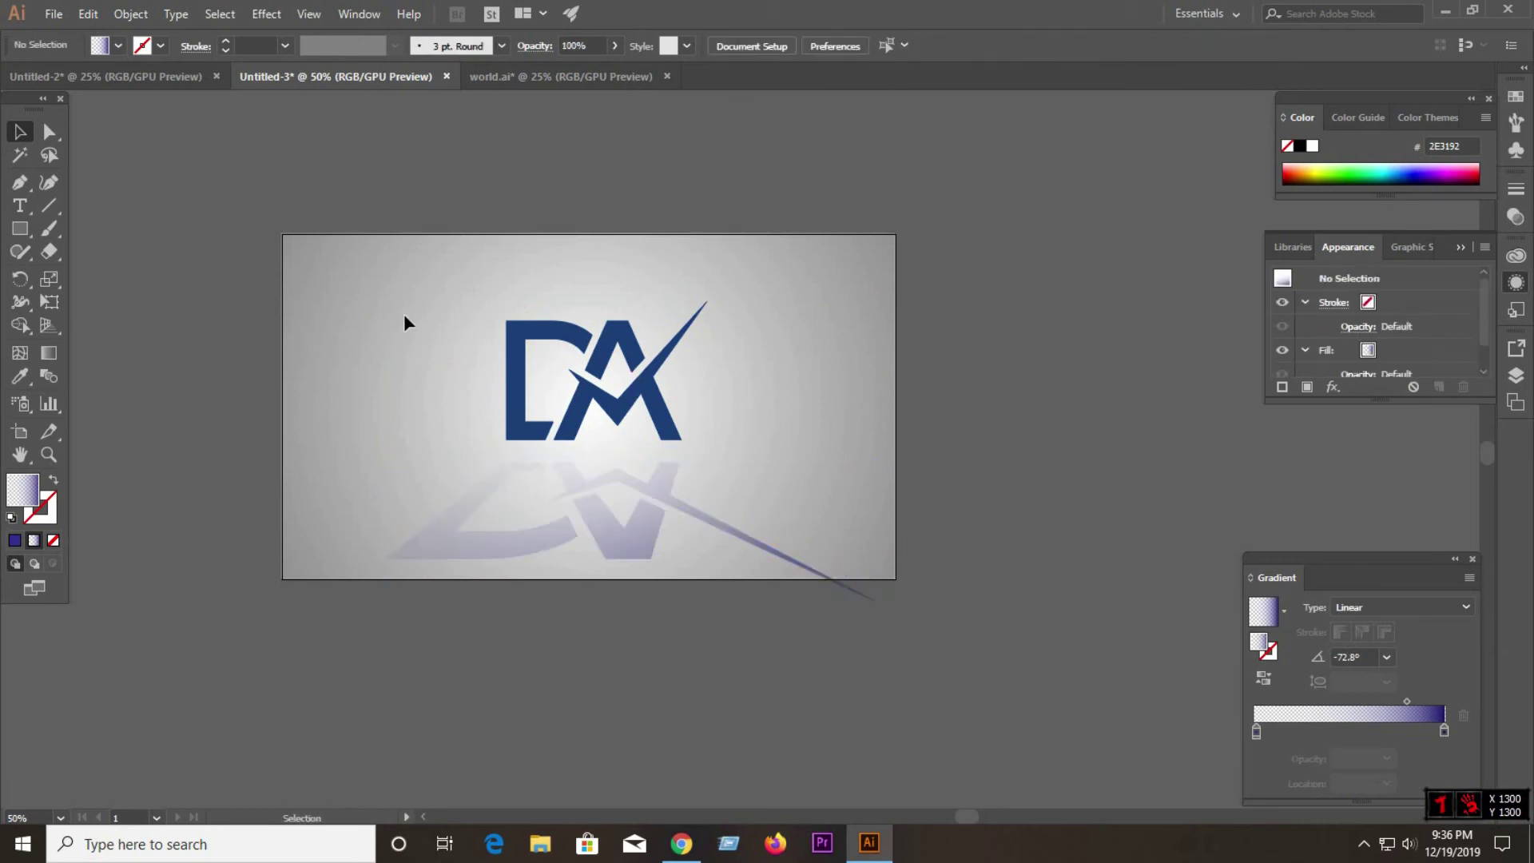
{"action": "left_click_drag", "start_coordinate": [565, 479], "coordinate": [610, 531]}
{"action": "left_click", "coordinate": [773, 443]}
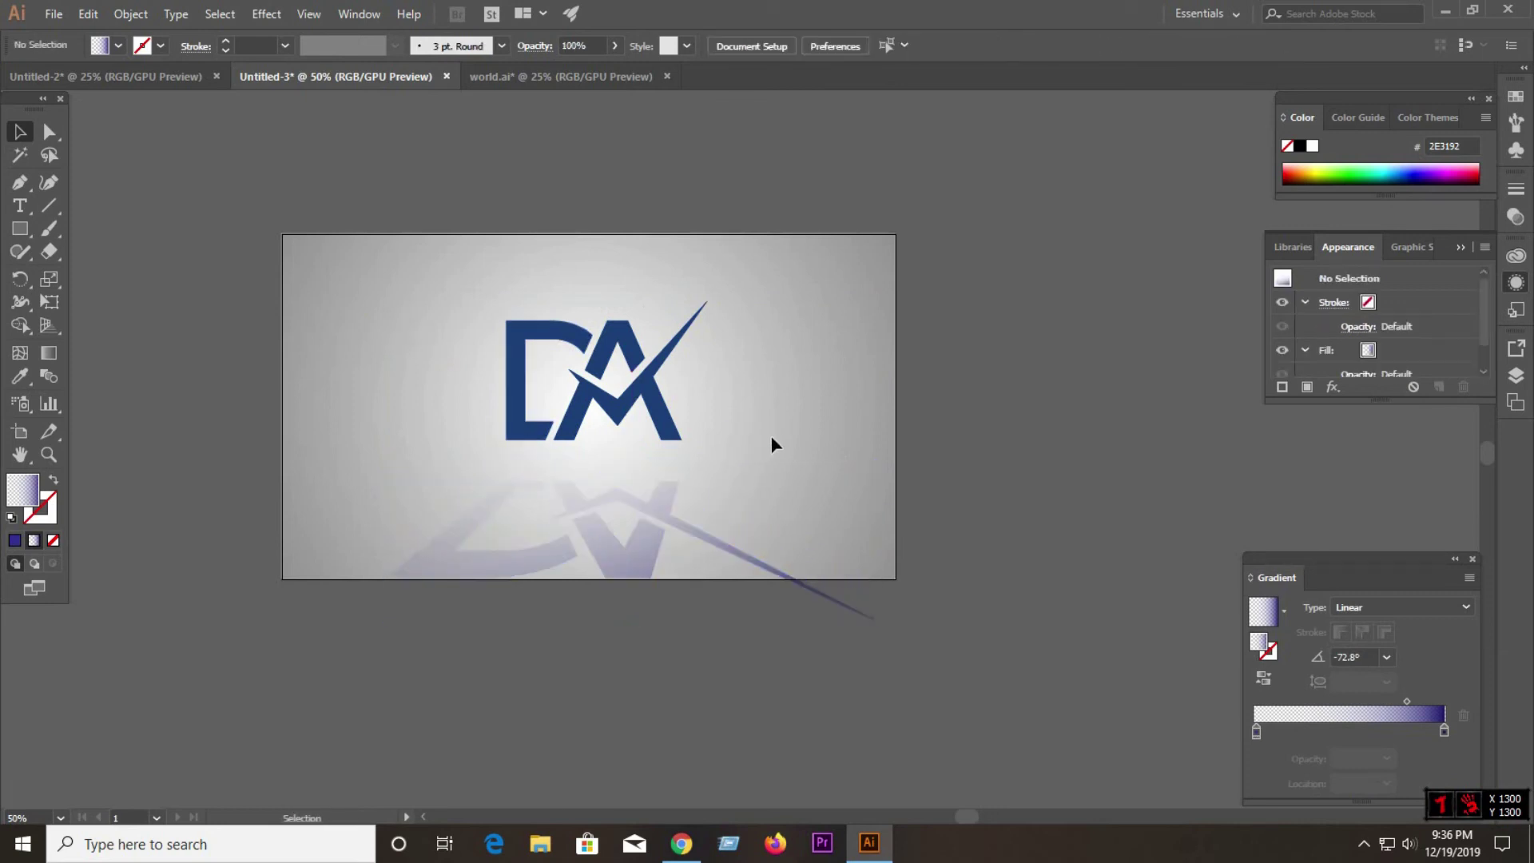
{"action": "mouse_move", "coordinate": [653, 400]}
{"action": "left_mouse_down"}
{"action": "mouse_move", "coordinate": [660, 427]}
{"action": "mouse_move", "coordinate": [644, 408]}
{"action": "left_mouse_up"}
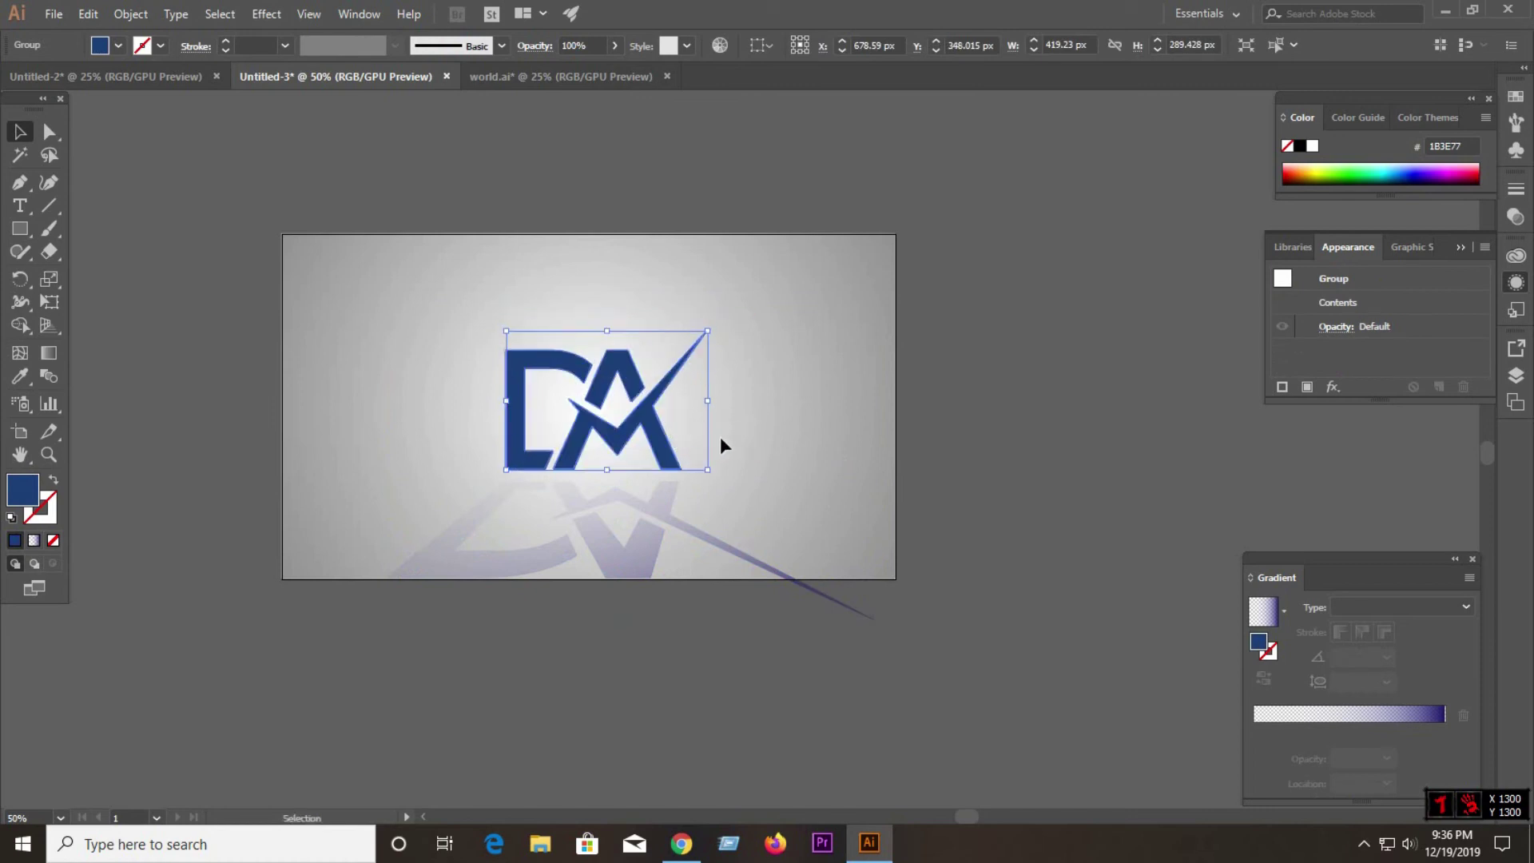
Step: Duplicate the DA logo to the artboard's top-right corner and scale the copy down
{"action": "left_click", "coordinate": [812, 417]}
{"action": "scroll", "coordinate": [551, 579], "scroll_direction": "up", "scroll_amount": 1}
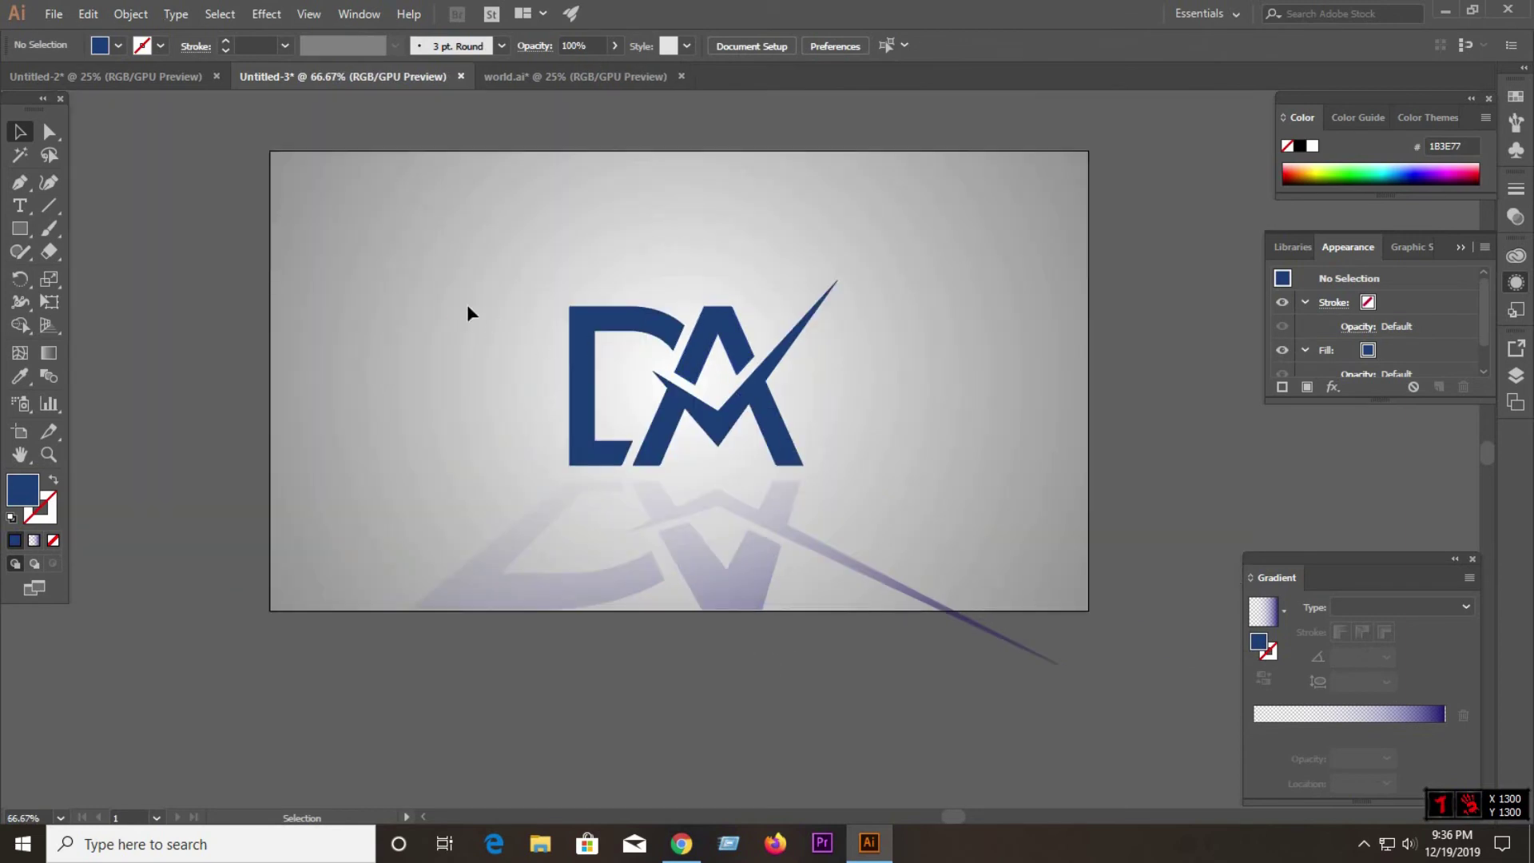
{"action": "mouse_move", "coordinate": [837, 281]}
{"action": "left_mouse_down"}
{"action": "mouse_move", "coordinate": [1161, 124]}
{"action": "mouse_move", "coordinate": [1069, 189]}
{"action": "mouse_move", "coordinate": [1071, 206]}
{"action": "left_mouse_up"}
{"action": "left_click", "coordinate": [1134, 223]}
{"action": "left_click", "coordinate": [1125, 235]}
Step: Fade the small corner logo to 17% opacity, then reselect the main DA logo
{"action": "left_click", "coordinate": [1062, 199]}
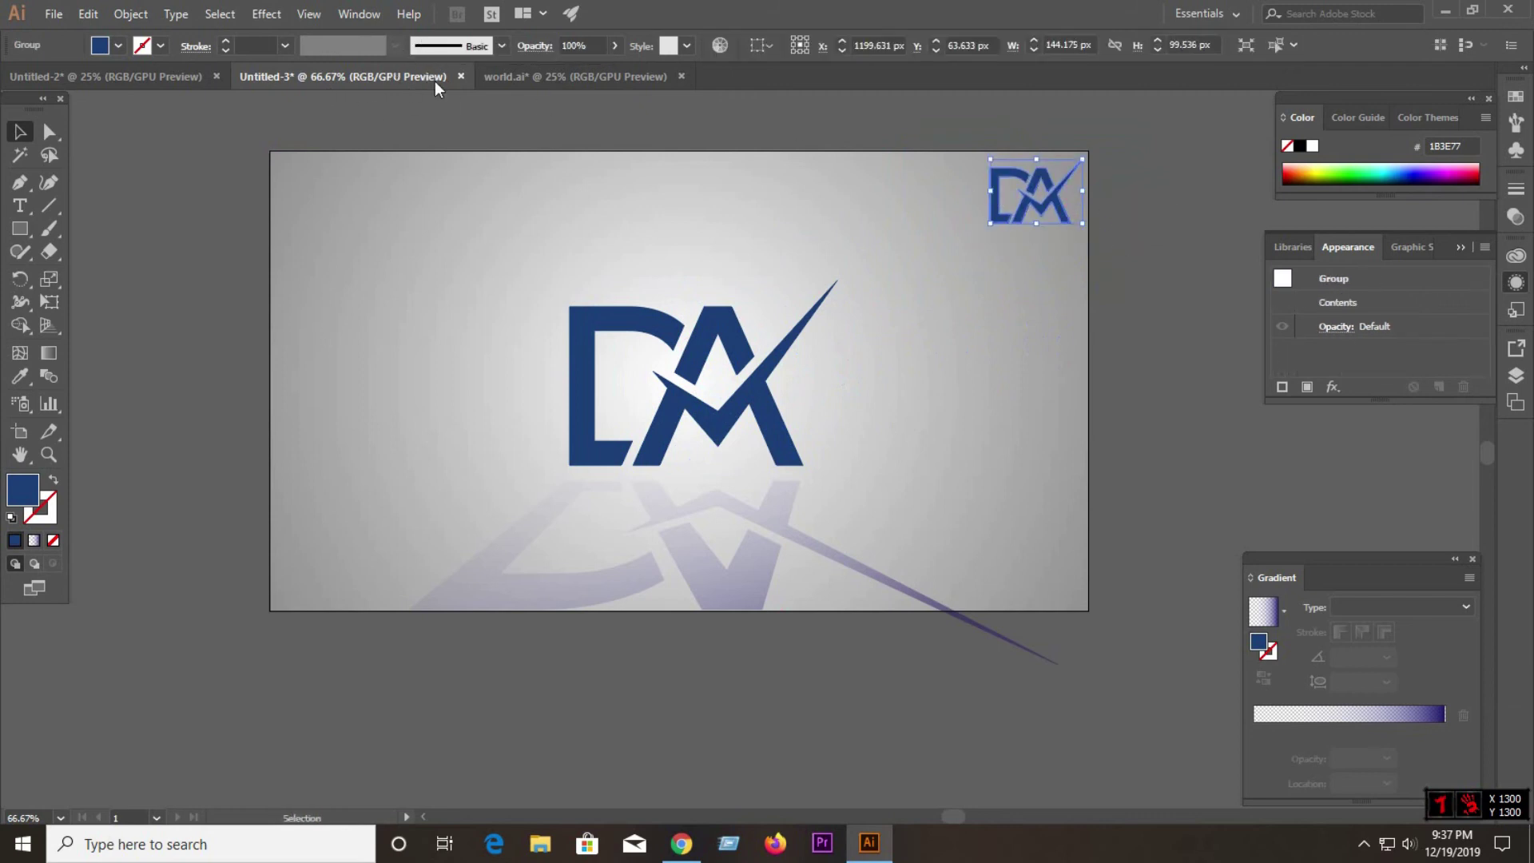
{"action": "left_click", "coordinate": [614, 46]}
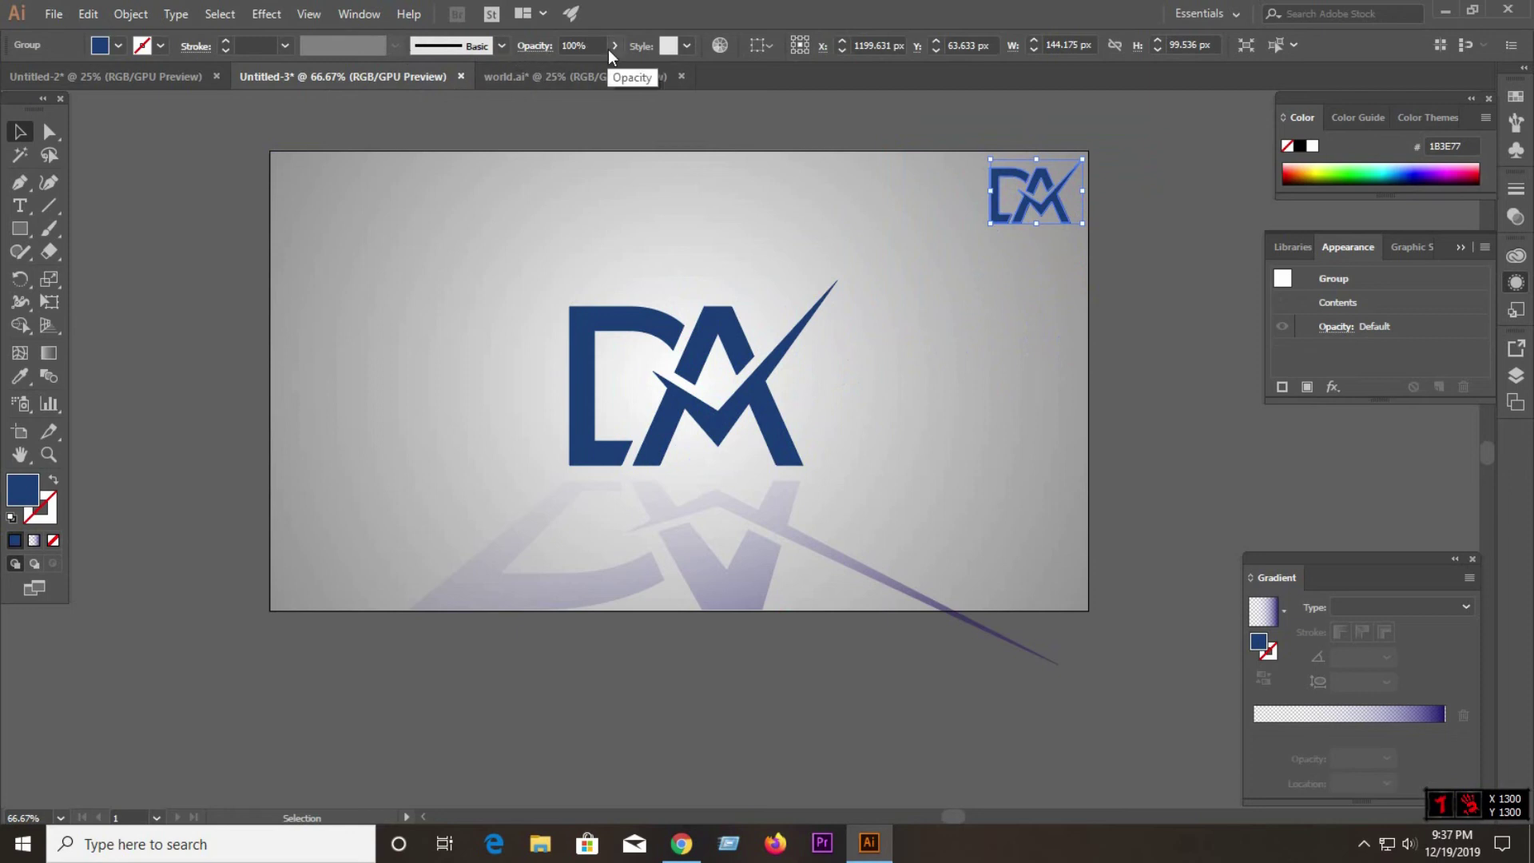
{"action": "left_click_drag", "start_coordinate": [616, 71], "coordinate": [549, 71]}
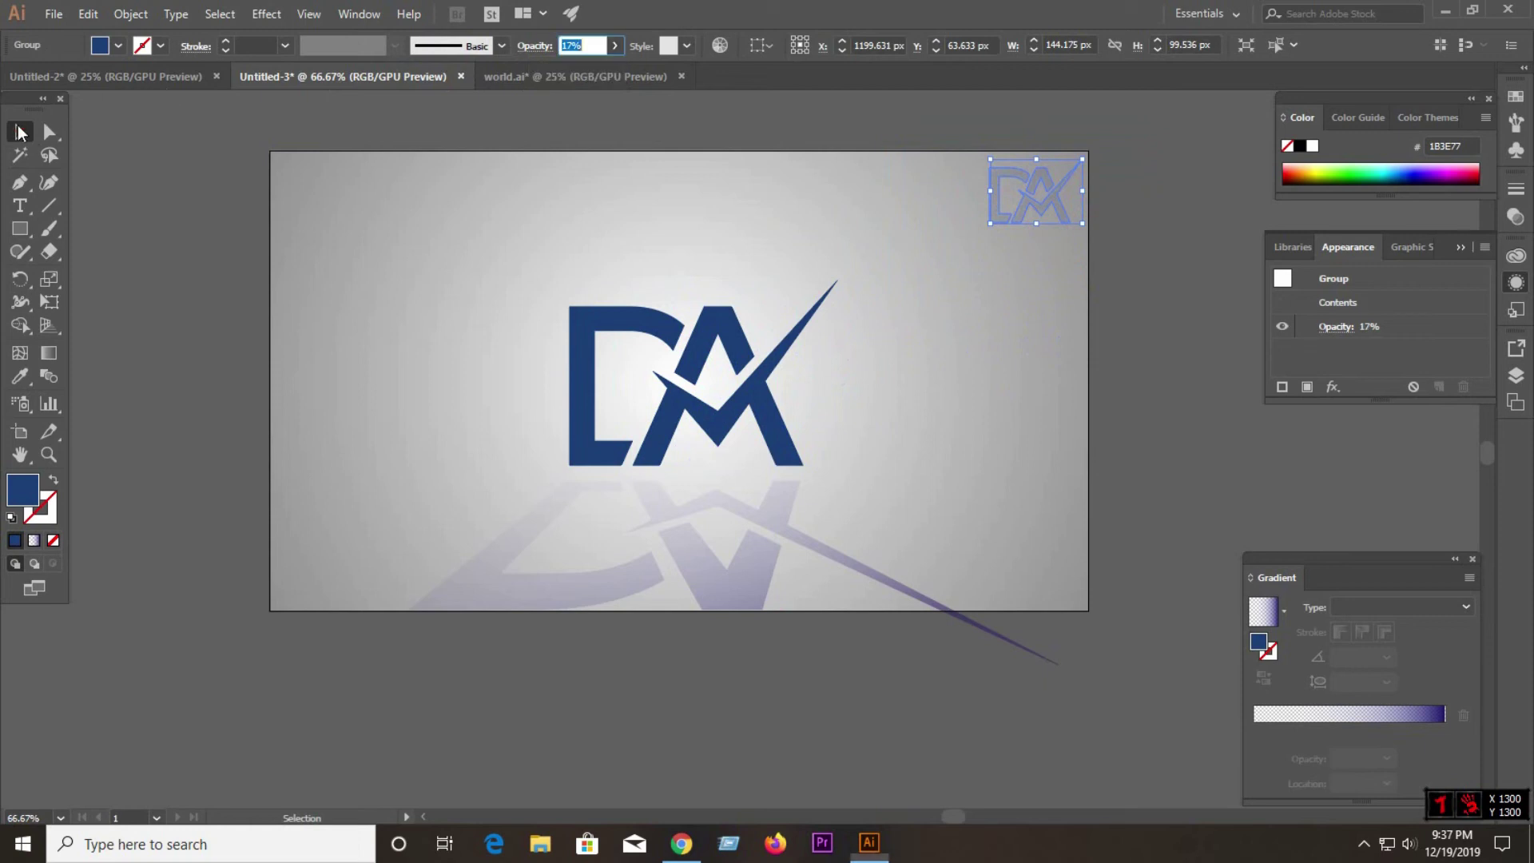
{"action": "left_click", "coordinate": [214, 185]}
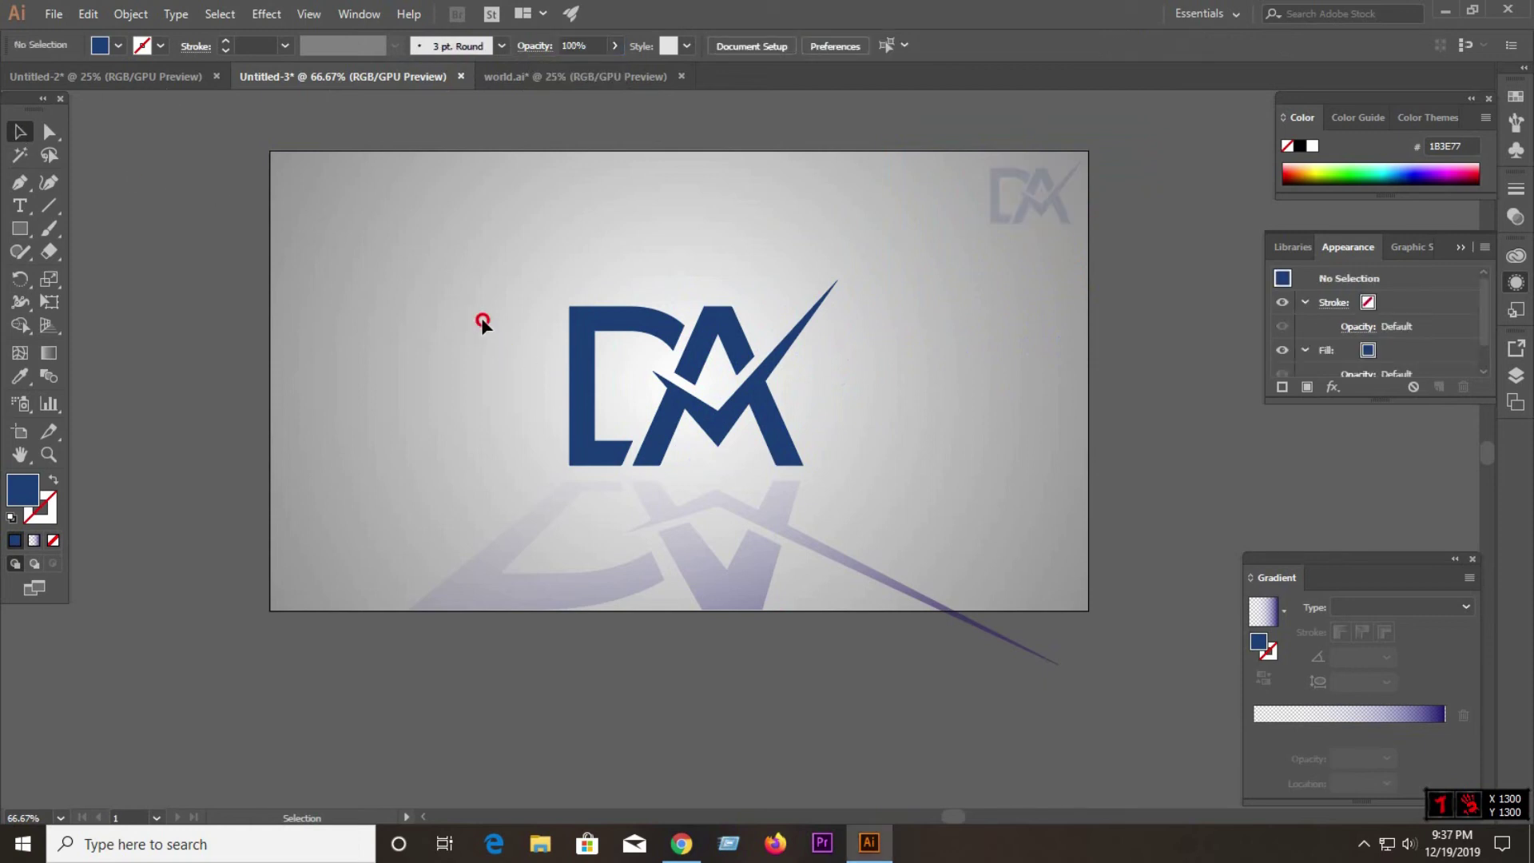
{"action": "left_click", "coordinate": [583, 340]}
{"action": "left_click", "coordinate": [266, 13]}
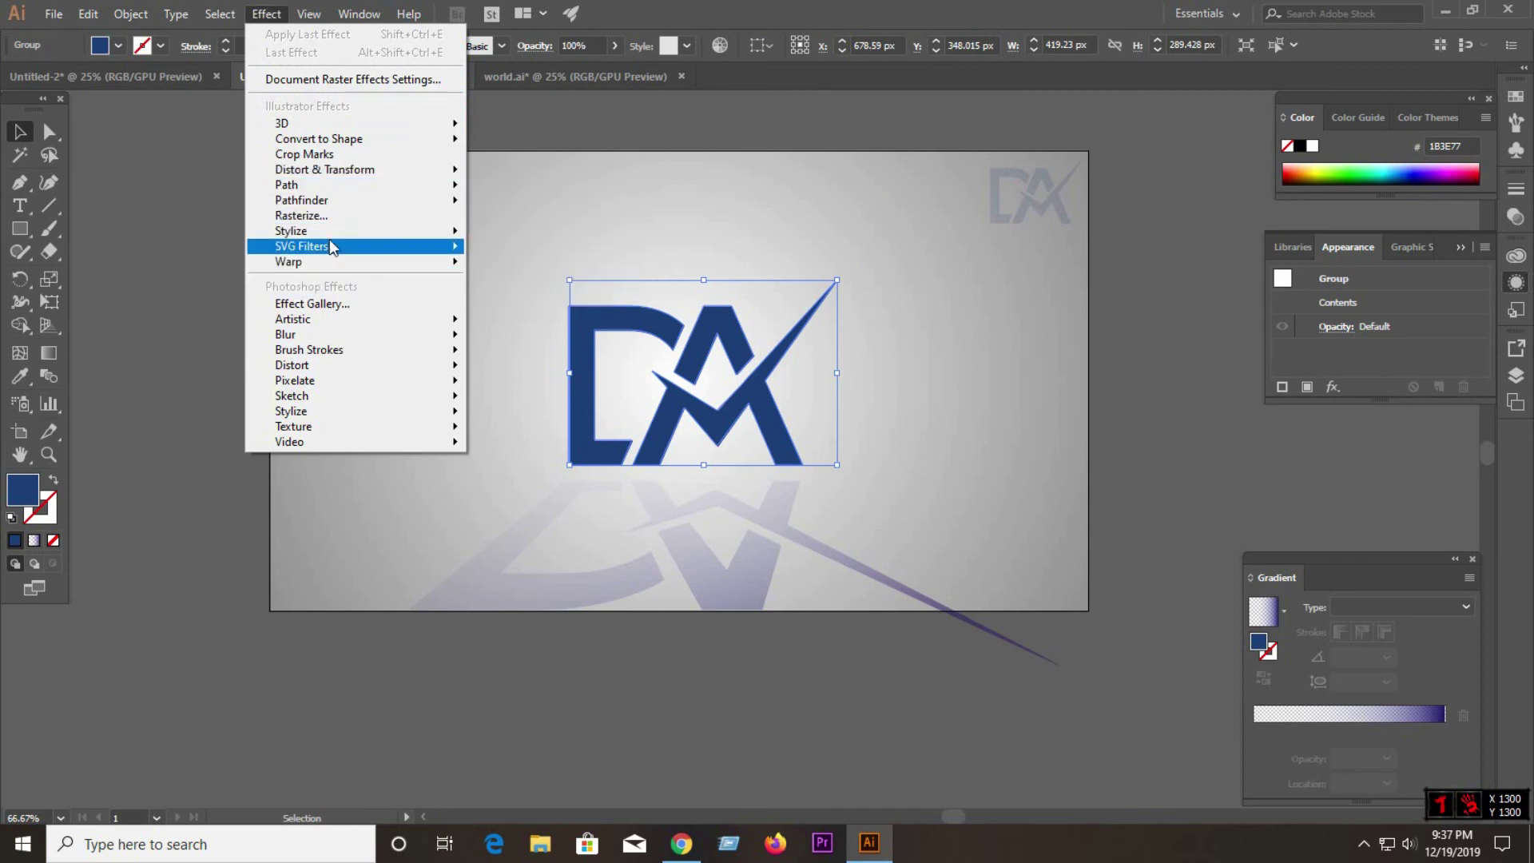
Step: Add a Drop Shadow effect to the main DA logo with an 11 px blur
{"action": "mouse_move", "coordinate": [291, 230]}
{"action": "left_click", "coordinate": [542, 235]}
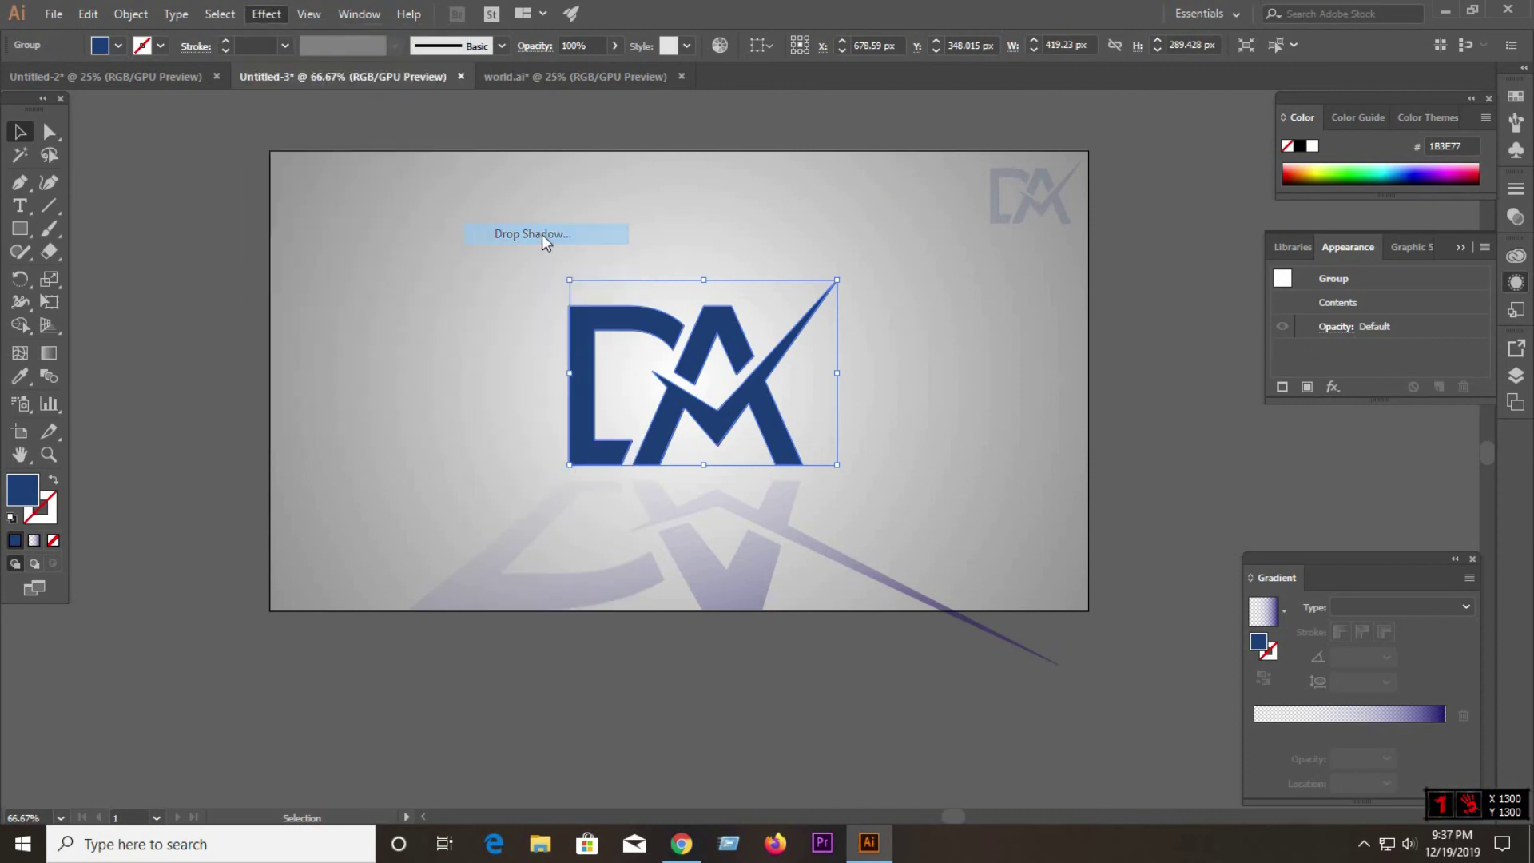
{"action": "left_click", "coordinate": [168, 411]}
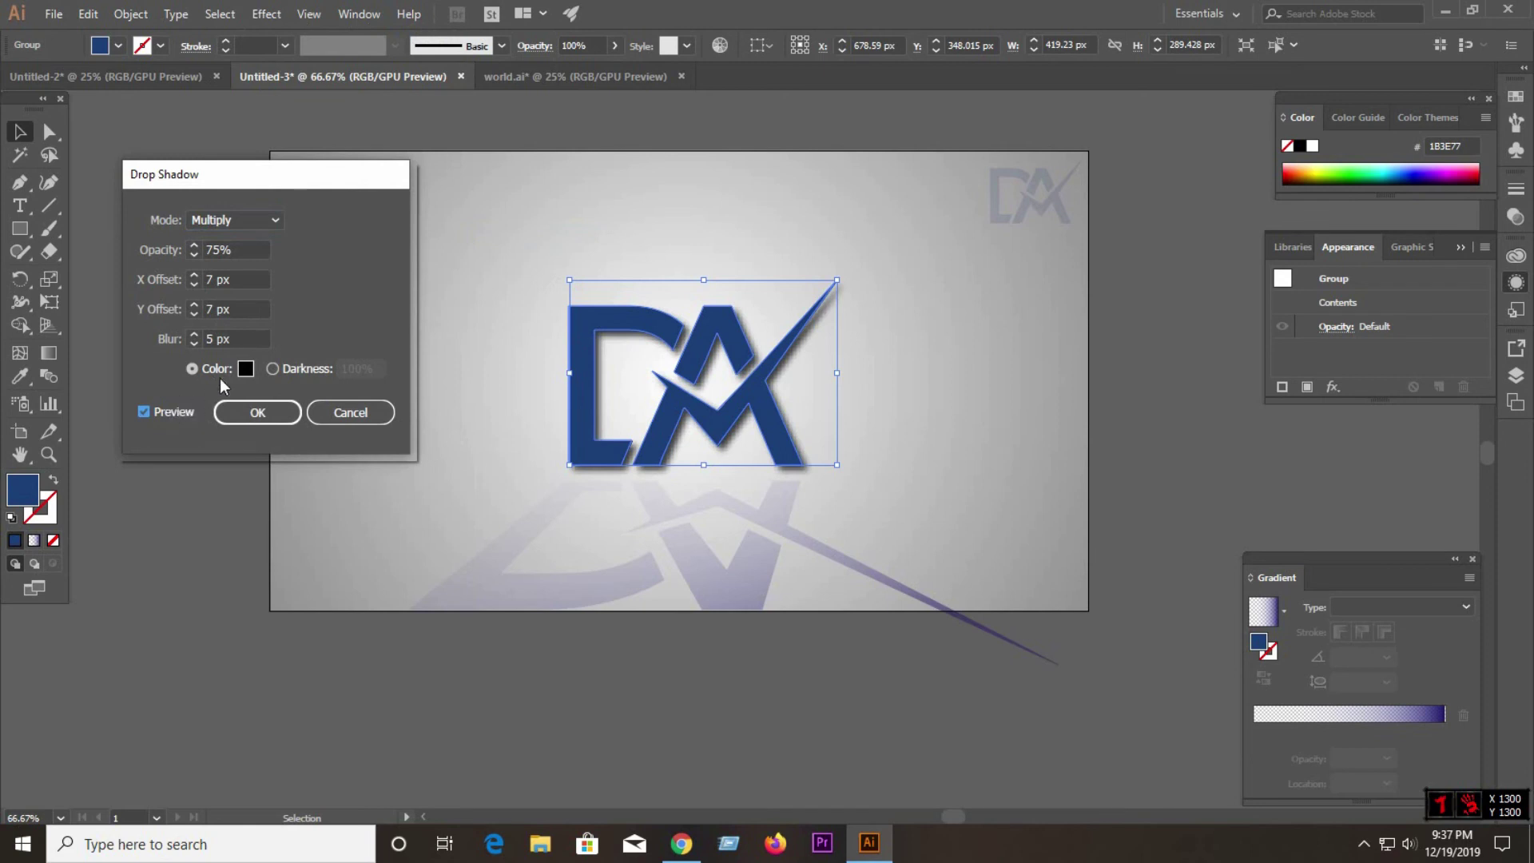
{"action": "double_click", "coordinate": [244, 339]}
{"action": "key", "text": "Down"}
{"action": "key", "text": "Down"}
{"action": "key", "text": "Down"}
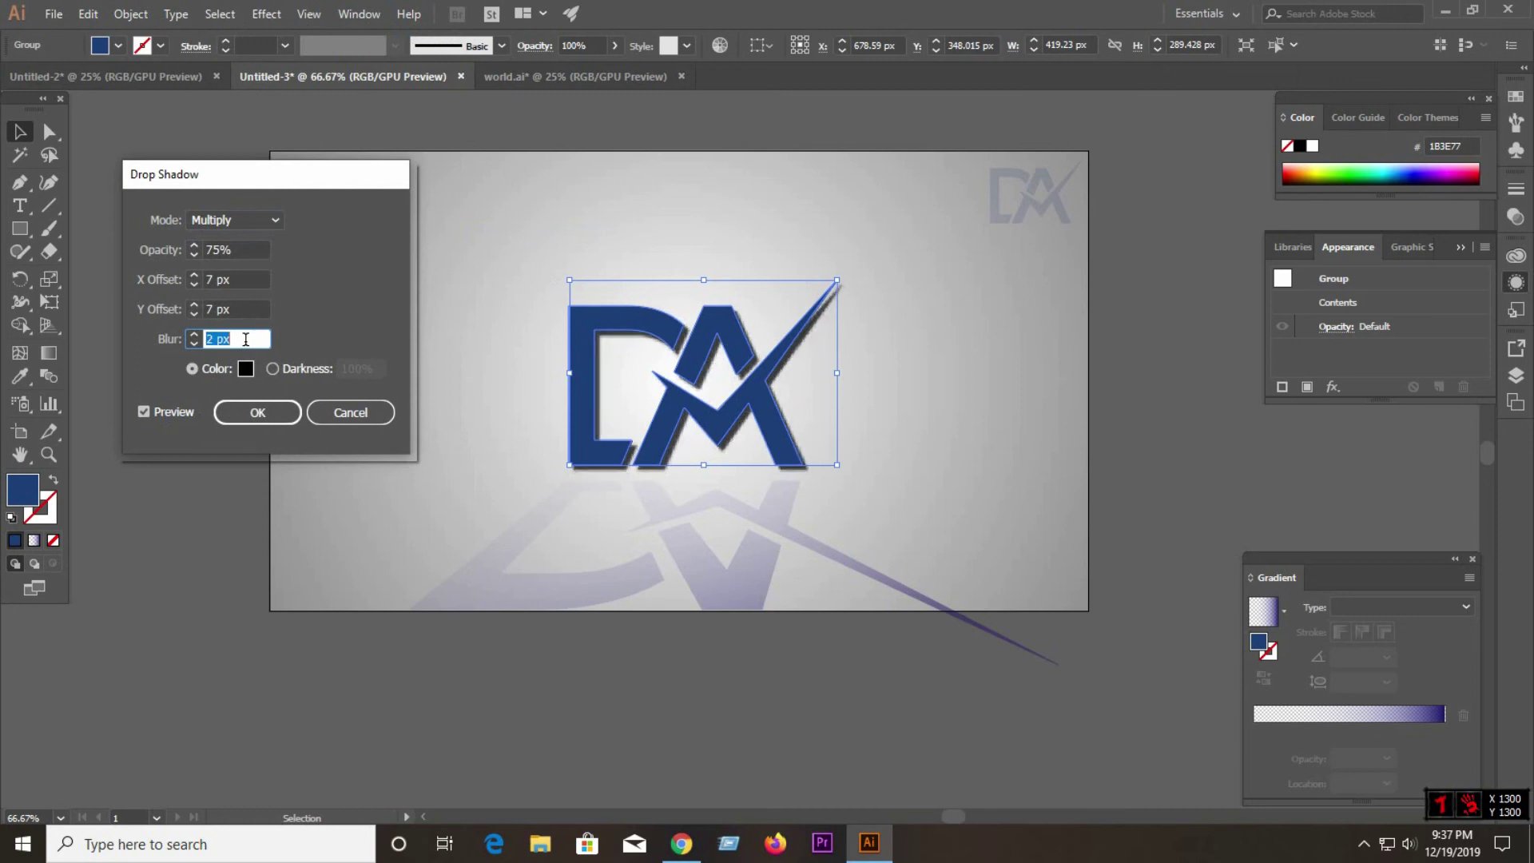
{"action": "key", "text": "Up"}
{"action": "key", "text": "Up"}
{"action": "key", "text": "Up"}
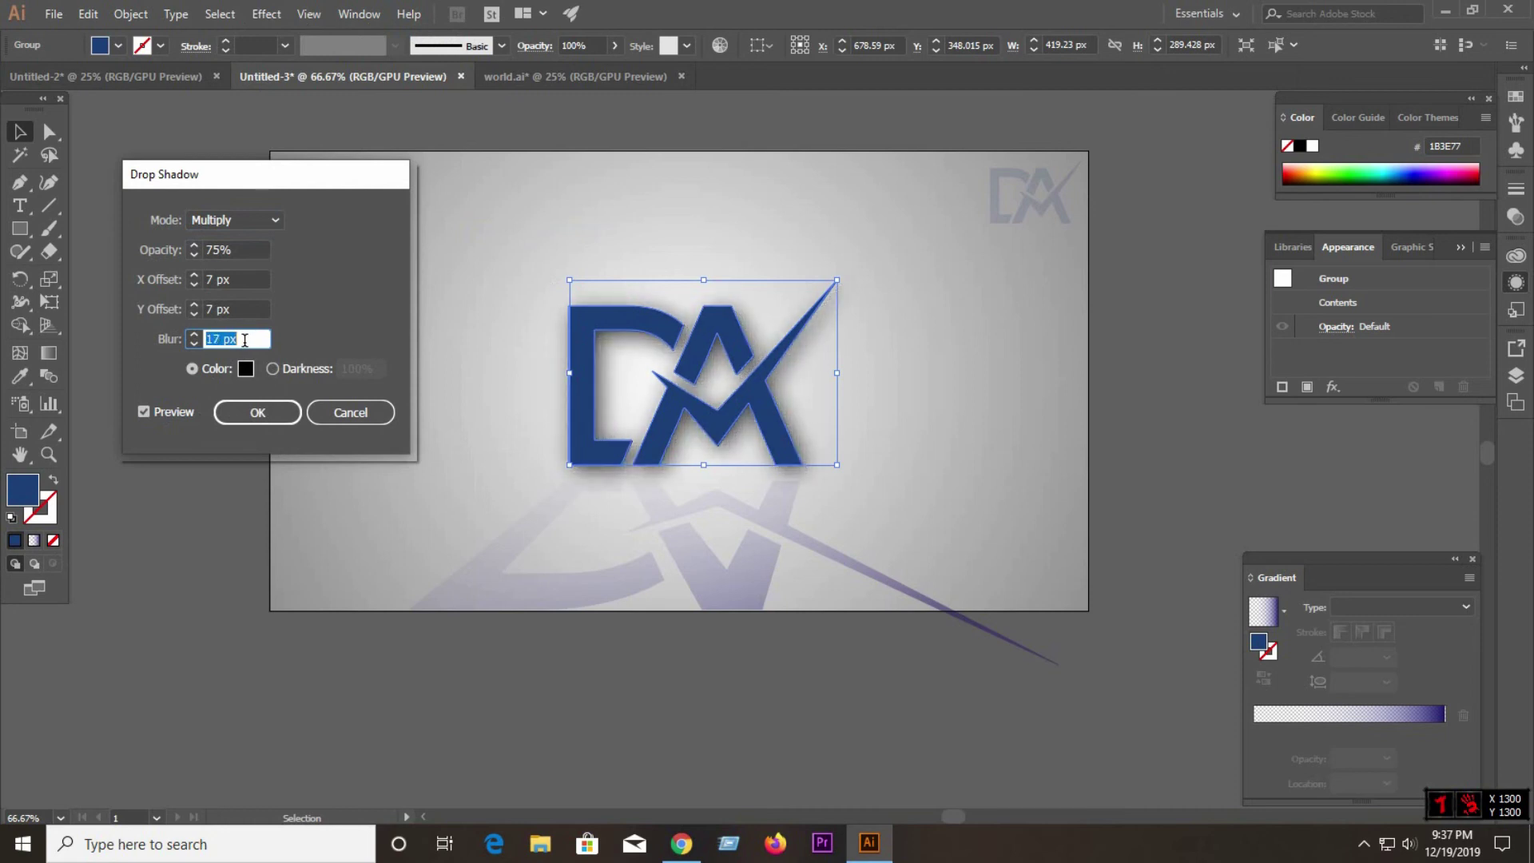
{"action": "key", "text": "Up"}
{"action": "key", "text": "Up"}
{"action": "key", "text": "Up"}
{"action": "key", "text": "Up"}
{"action": "key", "text": "Up"}
{"action": "key", "text": "Up"}
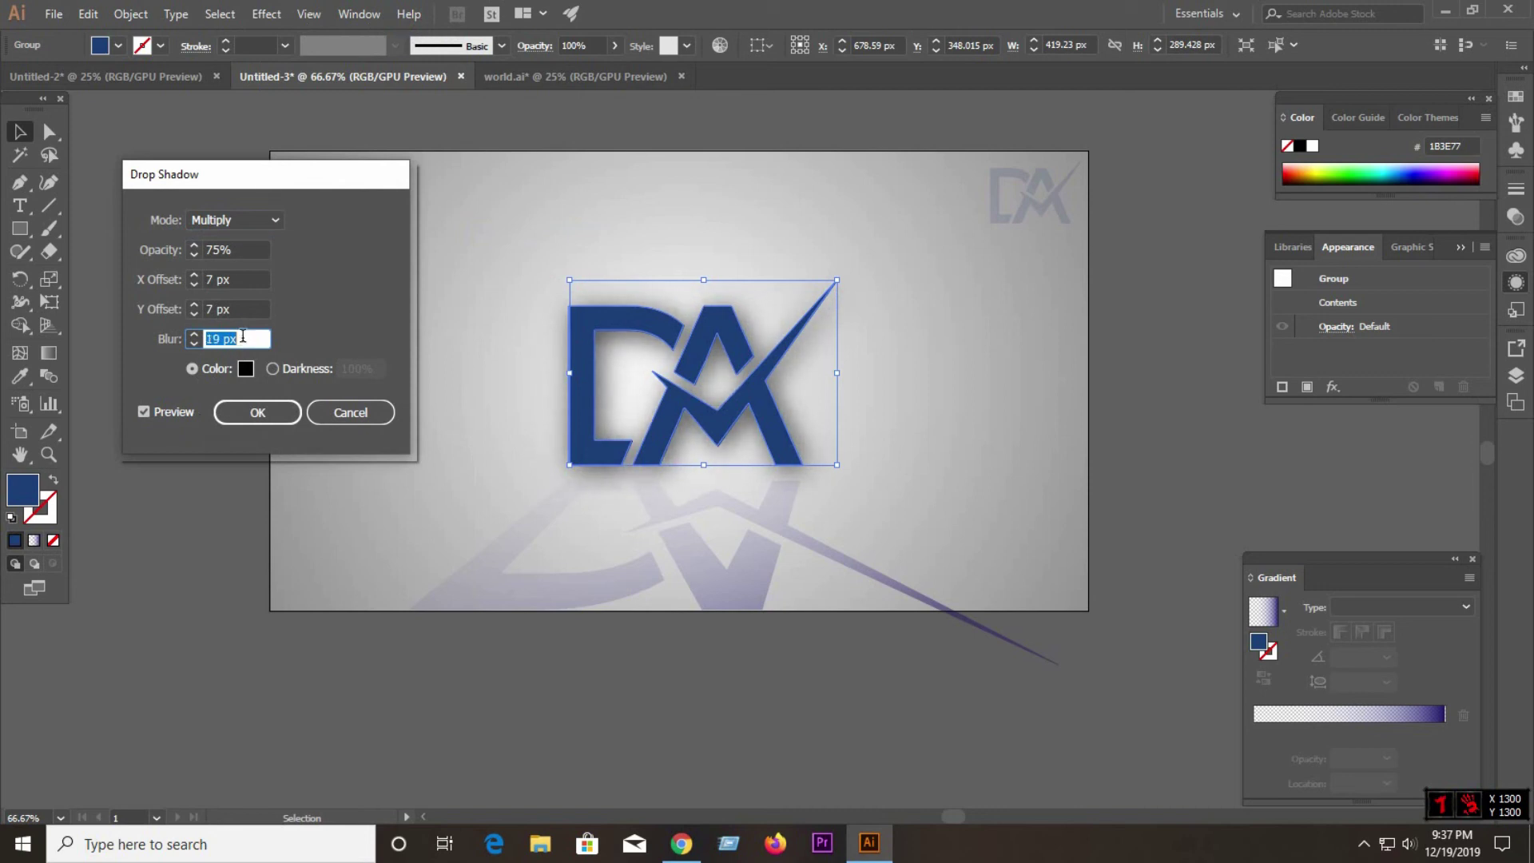
{"action": "key", "text": "Down"}
{"action": "key", "text": "Down"}
{"action": "key", "text": "Down"}
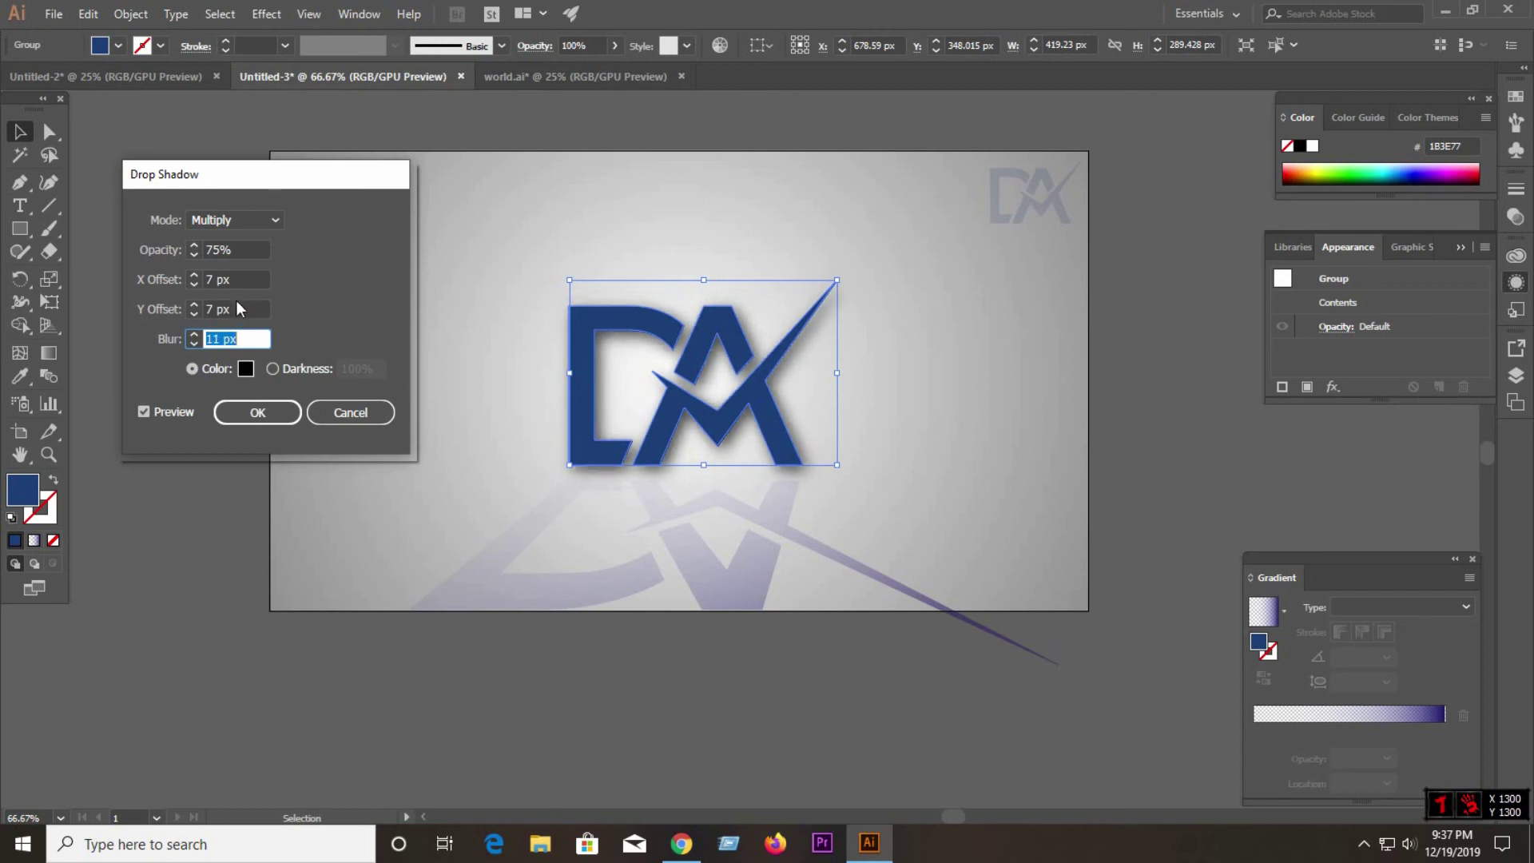
Step: Offset the drop shadow 19 px right and 8 px down, adjust its opacity, and apply
{"action": "left_click", "coordinate": [237, 309]}
{"action": "key", "text": "Up"}
{"action": "key", "text": "Up"}
{"action": "key", "text": "Up"}
{"action": "key", "text": "Up"}
{"action": "key", "text": "Up"}
{"action": "key", "text": "Up"}
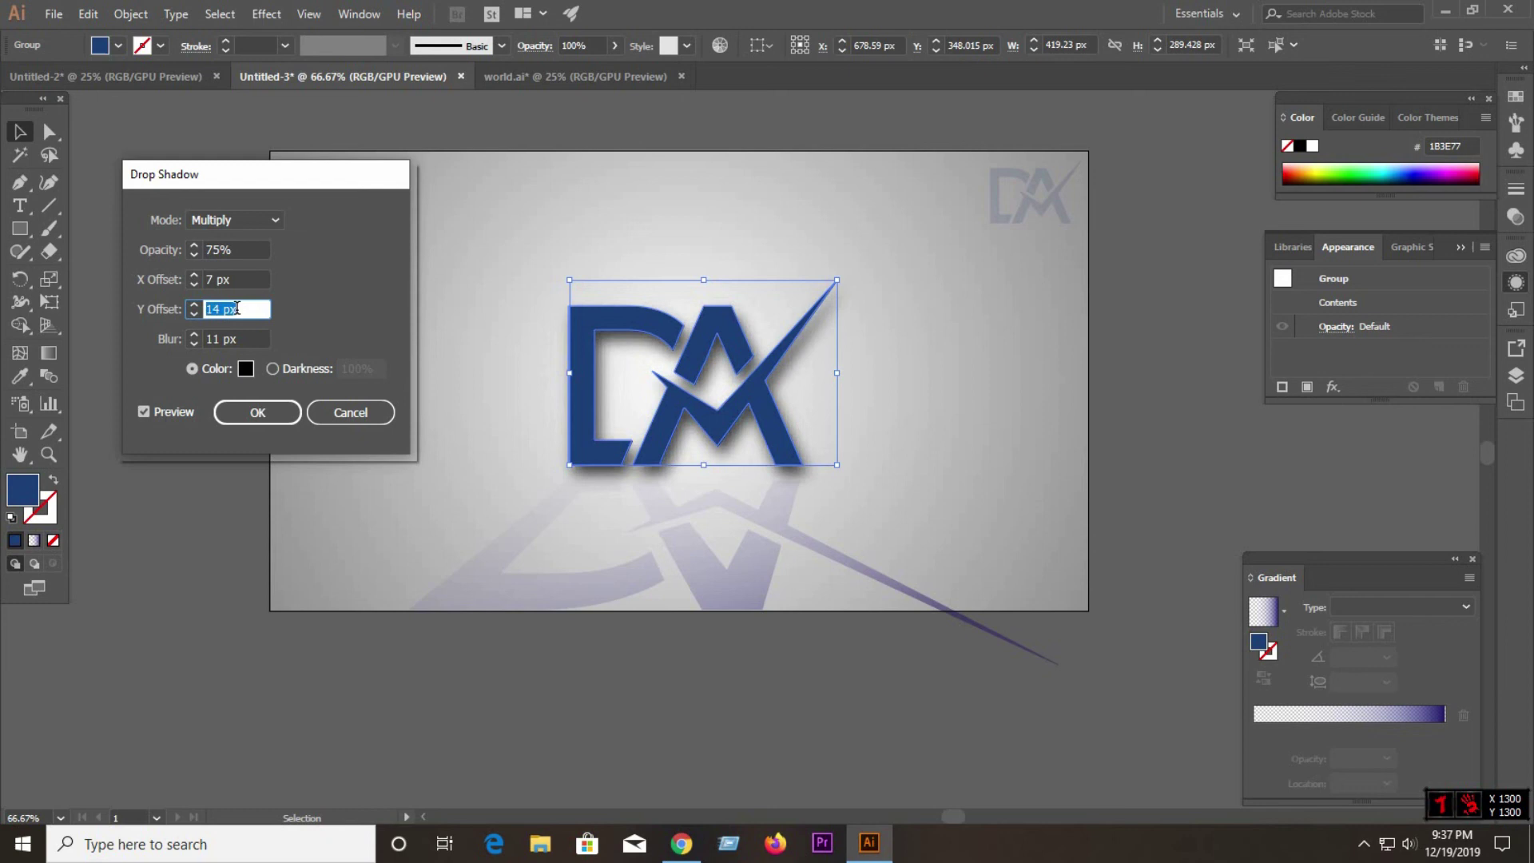
{"action": "key", "text": "Down"}
{"action": "key", "text": "Down"}
{"action": "key", "text": "Down"}
{"action": "left_click", "coordinate": [251, 275]}
{"action": "key", "text": "Up"}
{"action": "key", "text": "Up"}
{"action": "key", "text": "Up"}
{"action": "key", "text": "Up"}
{"action": "key", "text": "Up"}
{"action": "key", "text": "Up"}
{"action": "key", "text": "Up"}
{"action": "key", "text": "Up"}
{"action": "key", "text": "Up"}
{"action": "key", "text": "Down"}
{"action": "left_click", "coordinate": [254, 249]}
{"action": "key", "text": "Up"}
{"action": "key", "text": "Up"}
{"action": "key", "text": "Up"}
{"action": "key", "text": "Down"}
{"action": "key", "text": "Down"}
{"action": "key", "text": "Down"}
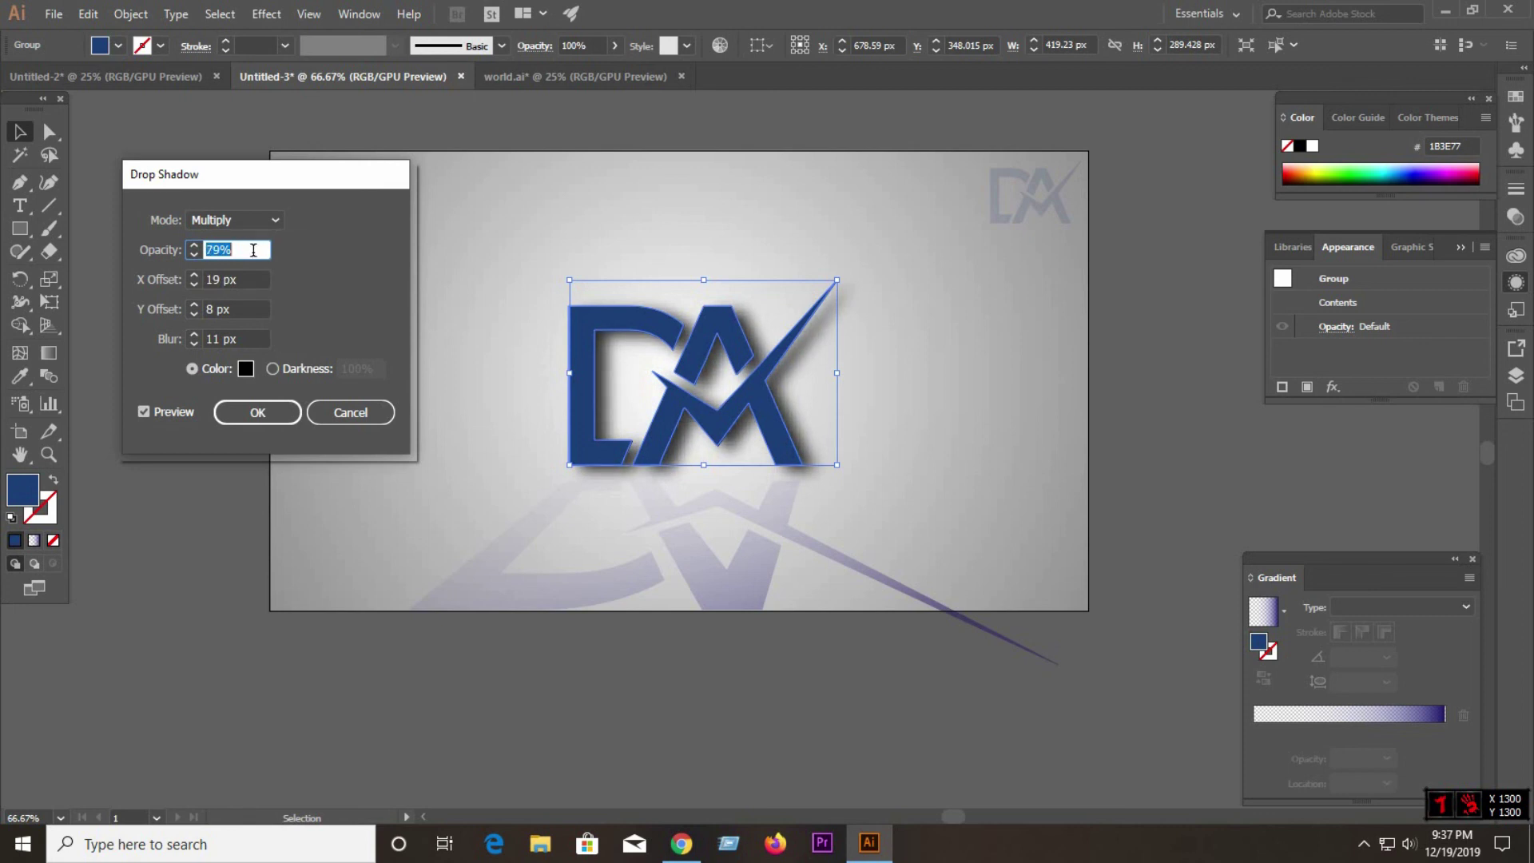
{"action": "left_click", "coordinate": [257, 411]}
{"action": "left_click", "coordinate": [305, 281]}
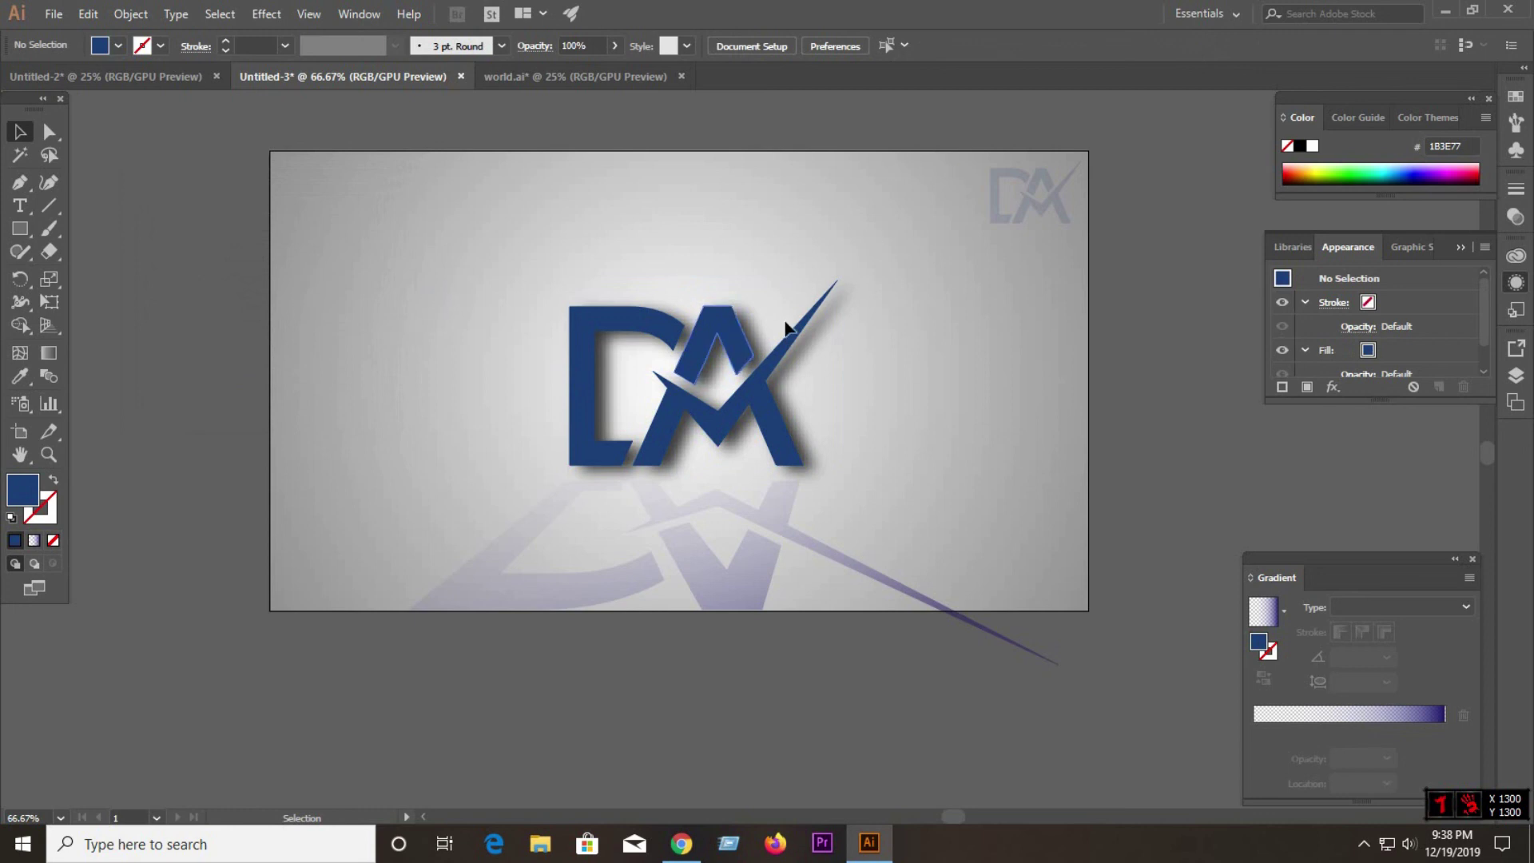
Step: Delete the faint corner logo and duplicate the shadowed DA logo to the top right
{"action": "left_click_drag", "start_coordinate": [945, 165], "coordinate": [1100, 210]}
{"action": "key", "text": "Delete"}
{"action": "left_click", "coordinate": [767, 364]}
{"action": "left_click_drag", "start_coordinate": [739, 359], "coordinate": [1104, 226]}
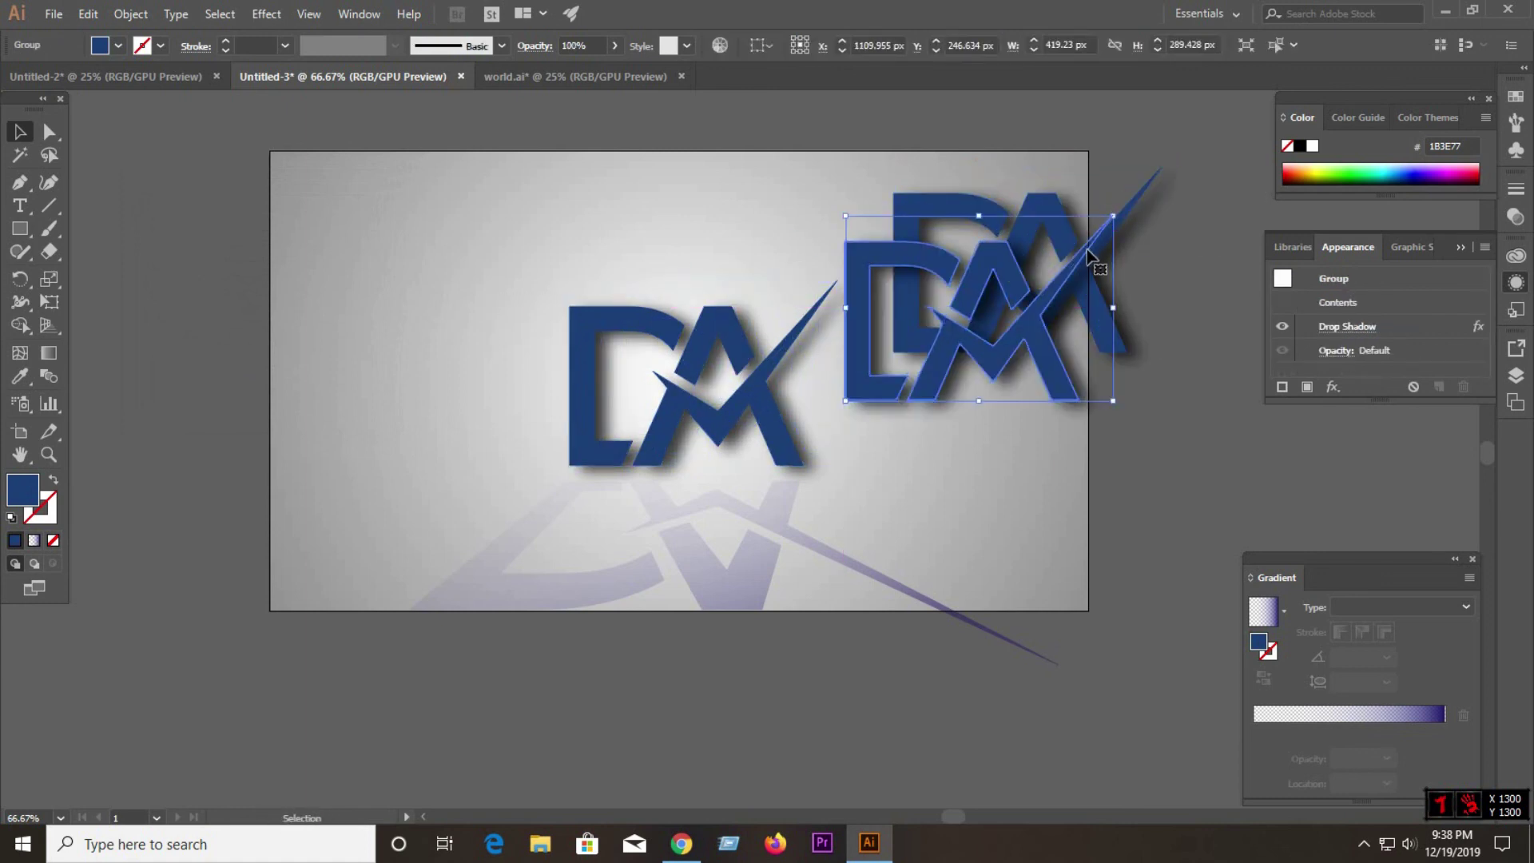
{"action": "left_click_drag", "start_coordinate": [1103, 225], "coordinate": [1111, 223]}
{"action": "key", "text": "ctrl+shift+a"}
Step: Scale the top-right logo copy down proportionally to a small corner size
{"action": "left_click", "coordinate": [1122, 220]}
{"action": "mouse_move", "coordinate": [1198, 166]}
{"action": "left_mouse_down"}
{"action": "mouse_move", "coordinate": [1069, 233]}
{"action": "mouse_move", "coordinate": [1066, 198]}
{"action": "left_mouse_up"}
{"action": "key", "text": "ctrl+shift+a"}
{"action": "key", "text": "ctrl+shift+a"}
{"action": "scroll", "coordinate": [1039, 200], "scroll_direction": "up", "scroll_amount": 5}
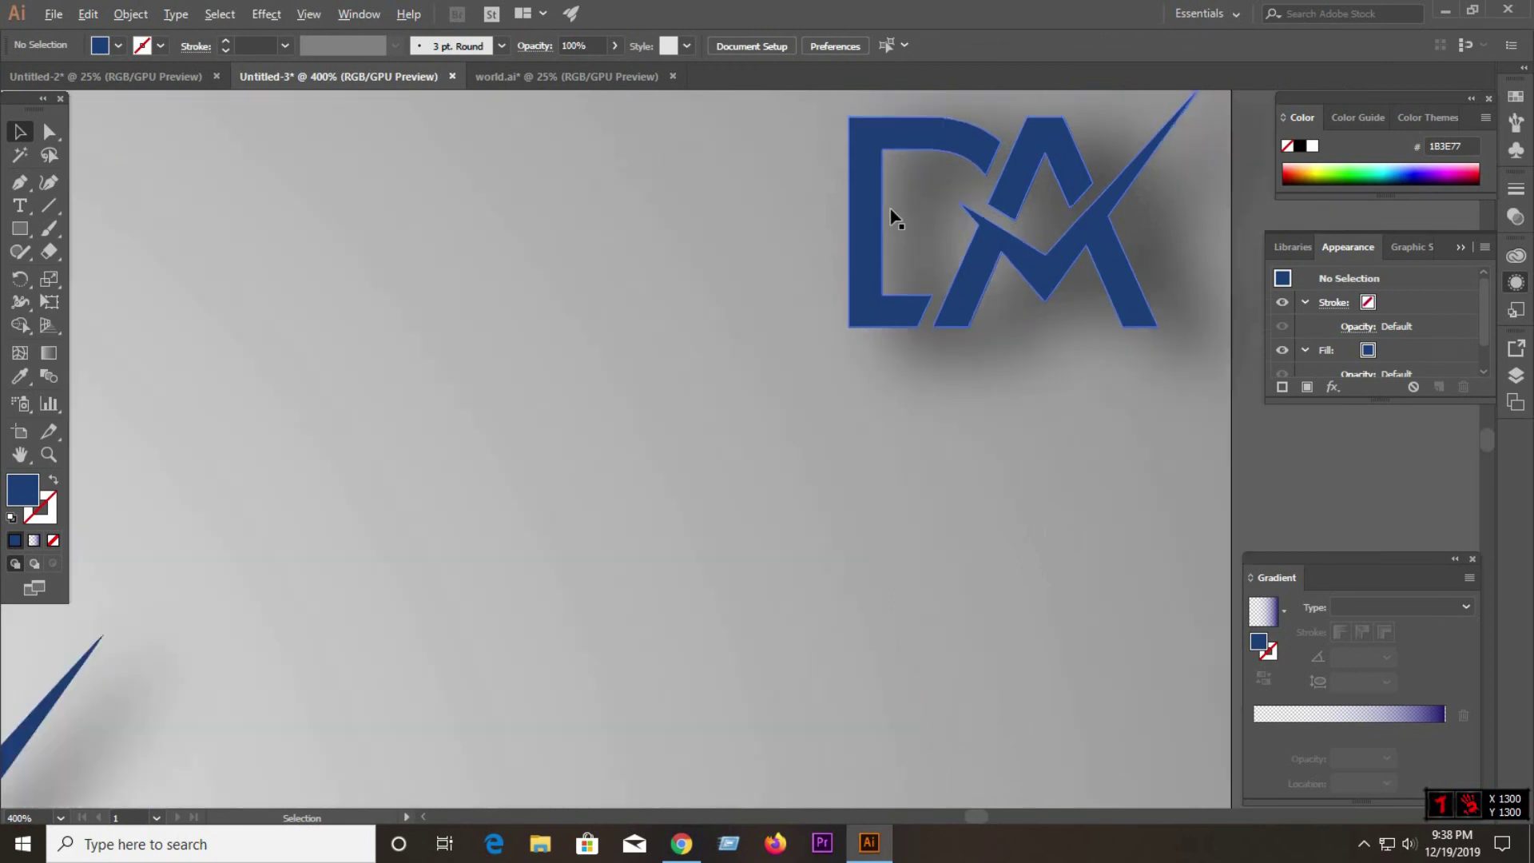
{"action": "scroll", "coordinate": [890, 215], "scroll_direction": "down", "scroll_amount": 5}
{"action": "scroll", "coordinate": [466, 370], "scroll_direction": "up", "scroll_amount": 3}
{"action": "scroll", "coordinate": [480, 364], "scroll_direction": "up", "scroll_amount": 2}
{"action": "scroll", "coordinate": [507, 346], "scroll_direction": "down", "scroll_amount": 5}
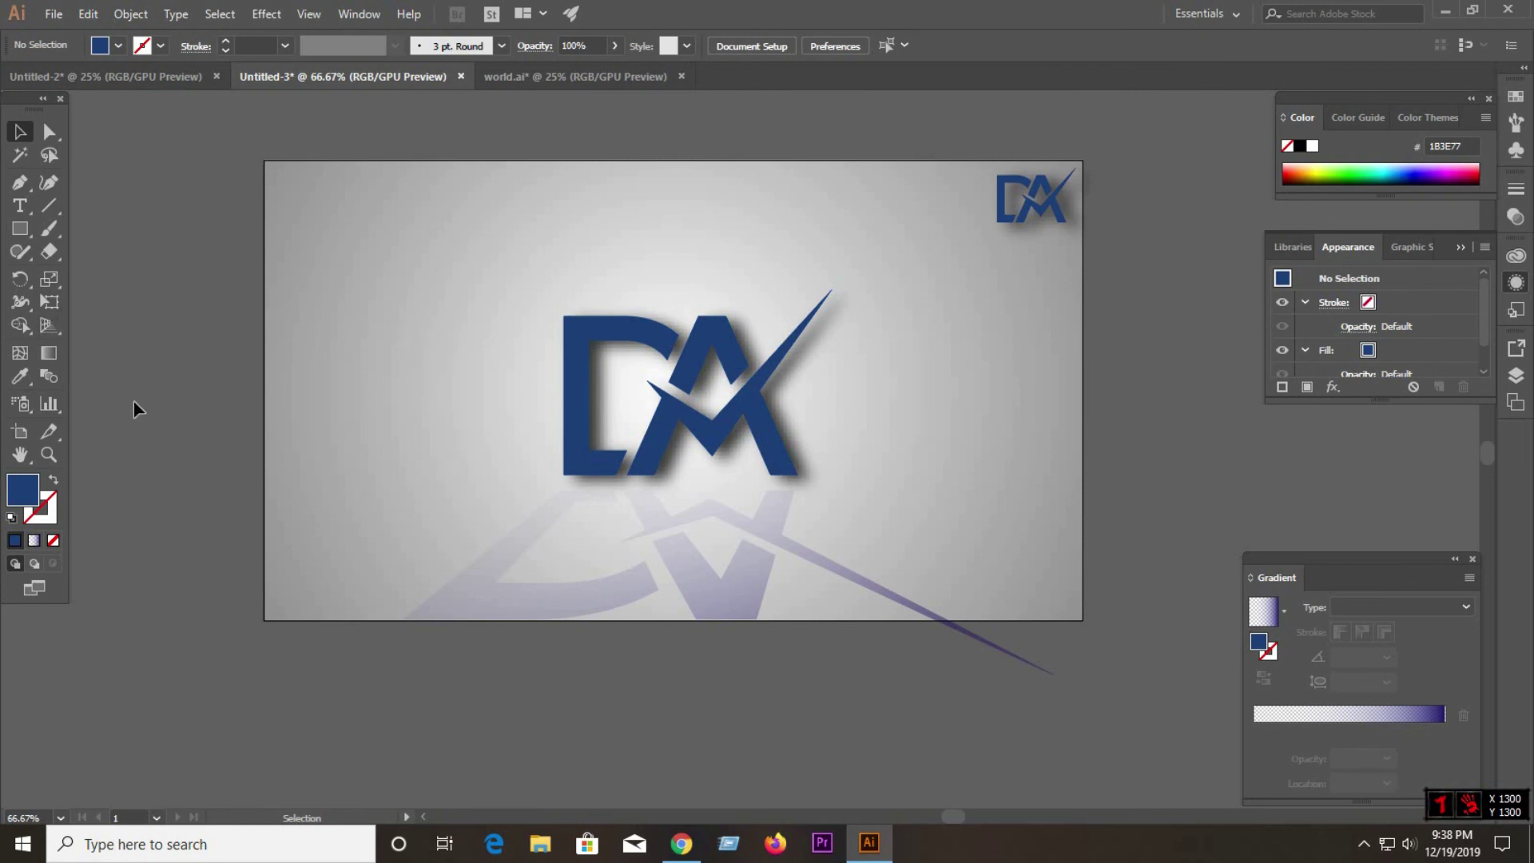
Step: Place the Ai icon image in the artboard's top-left corner and shrink it proportionally
{"action": "left_click", "coordinate": [516, 79]}
{"action": "mouse_move", "coordinate": [351, 182]}
{"action": "left_mouse_down"}
{"action": "mouse_move", "coordinate": [310, 84]}
{"action": "mouse_move", "coordinate": [356, 234]}
{"action": "mouse_move", "coordinate": [344, 230]}
{"action": "left_mouse_up"}
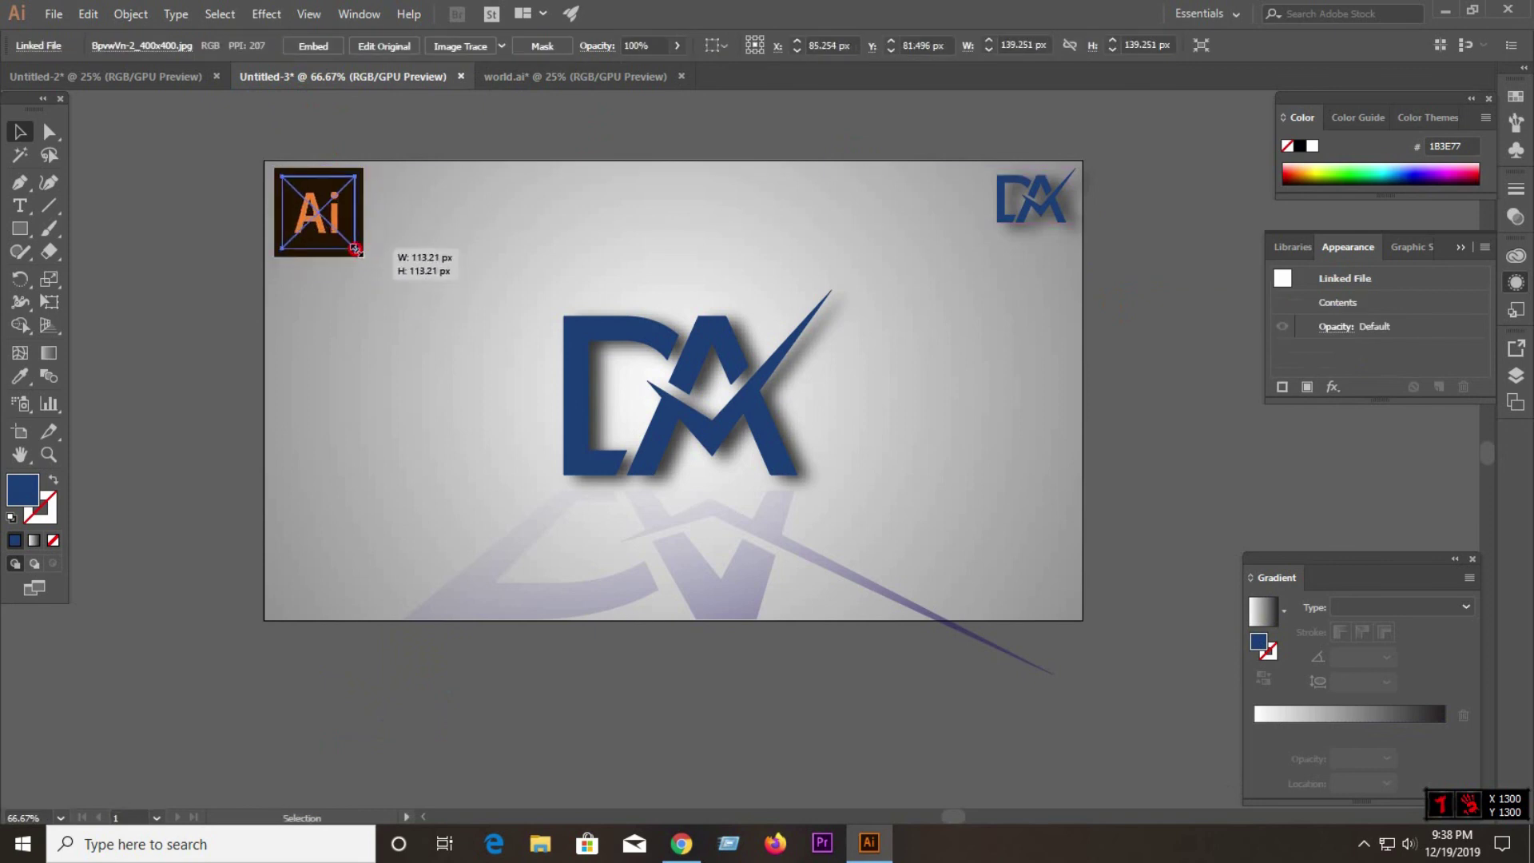
{"action": "left_click_drag", "start_coordinate": [369, 257], "coordinate": [356, 249]}
{"action": "key", "text": "ctrl+shift+a"}
{"action": "left_click", "coordinate": [509, 245]}
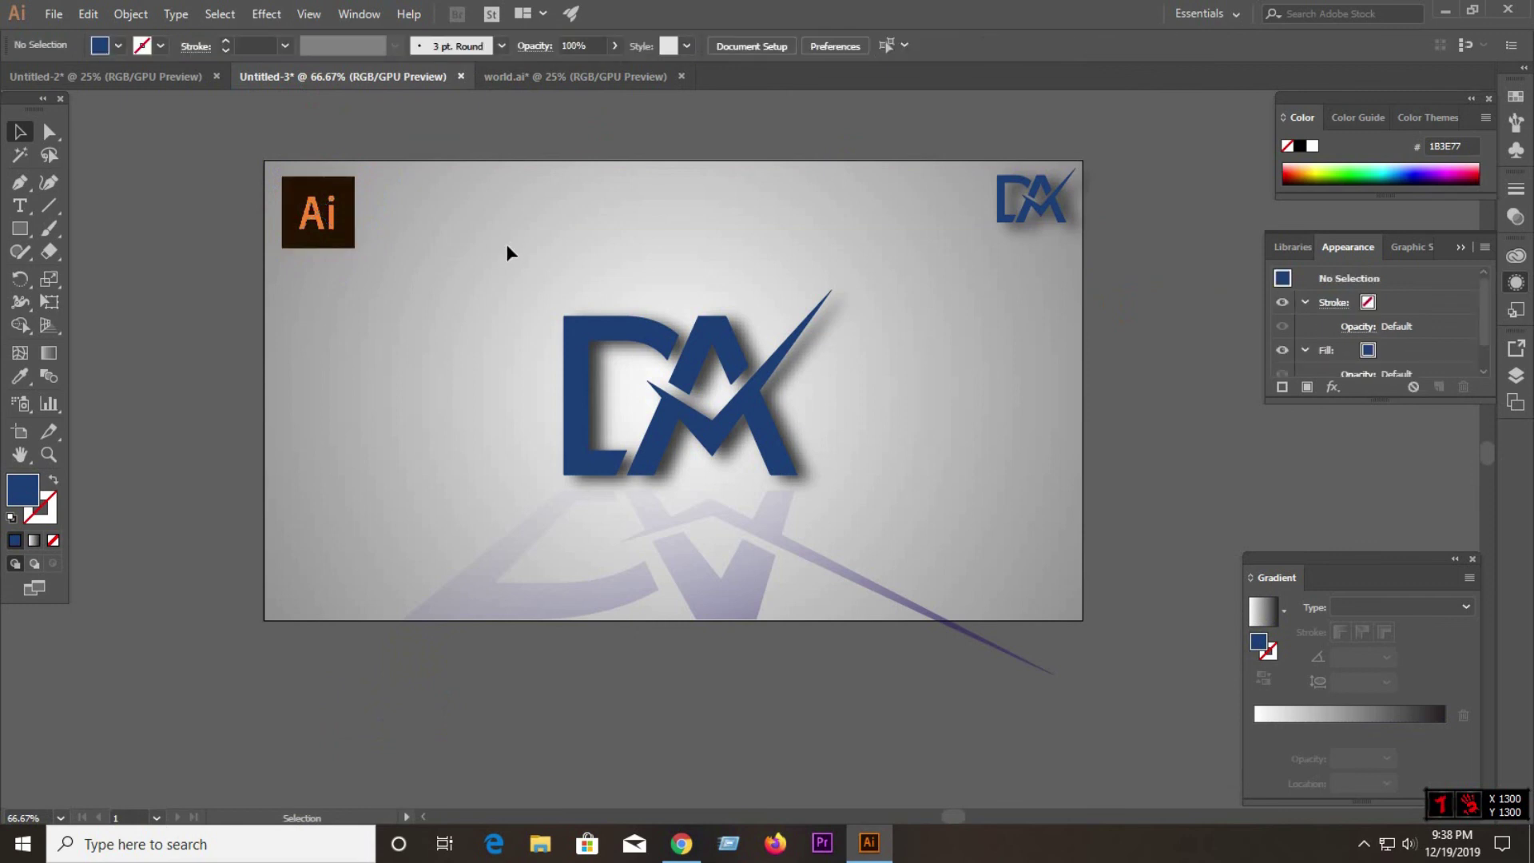